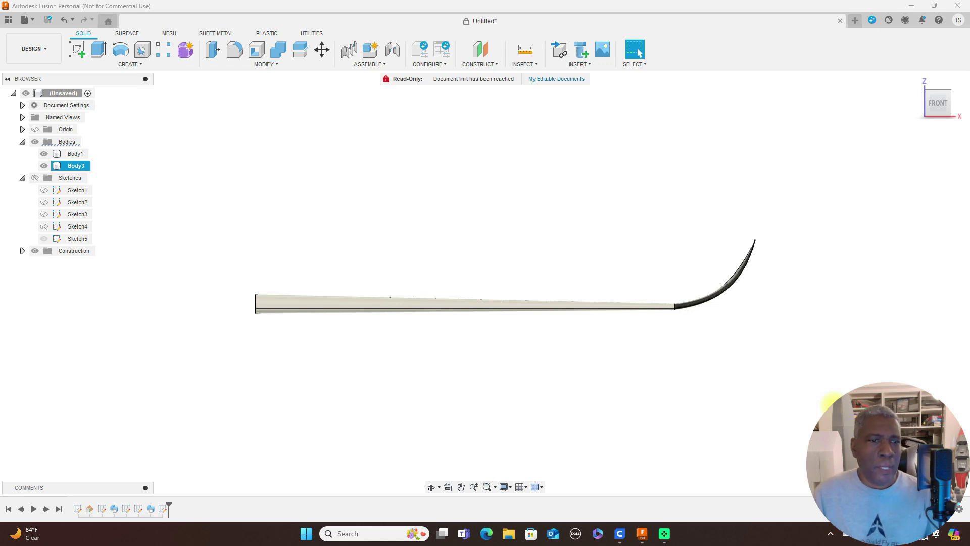
Orbit the existing wing through top, left-front, front and angled 3D views
click(949, 108)
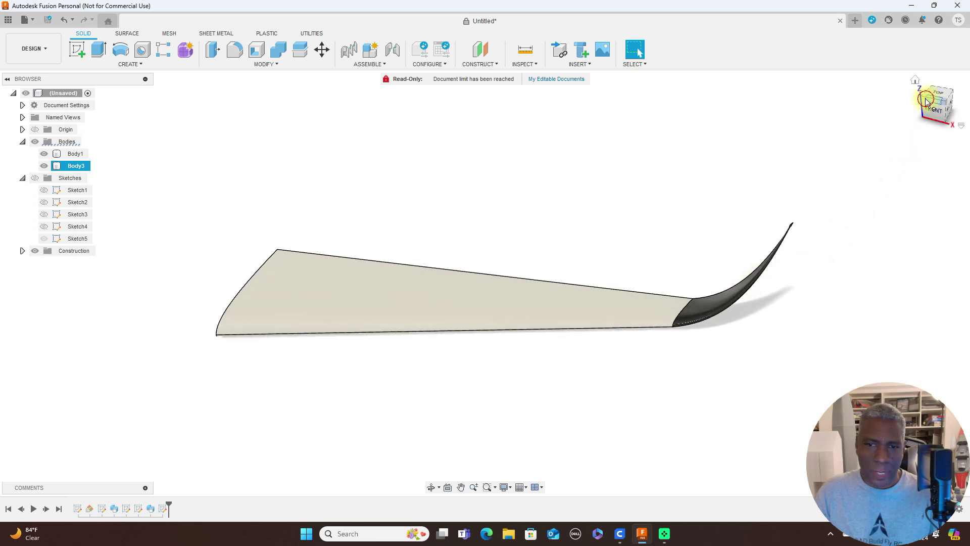
mouse_move(928, 104)
mouse_down()
mouse_move(65, 91)
mouse_move(840, 65)
mouse_move(824, 64)
mouse_move(936, 91)
mouse_move(23, 99)
mouse_move(935, 106)
mouse_up()
click(939, 114)
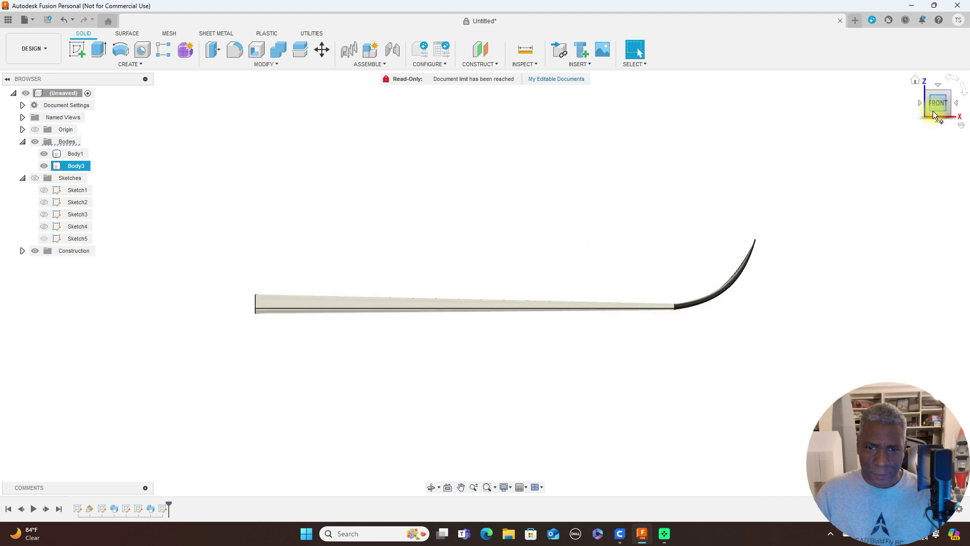
mouse_move(939, 106)
mouse_down()
mouse_move(953, 116)
mouse_move(928, 116)
mouse_up()
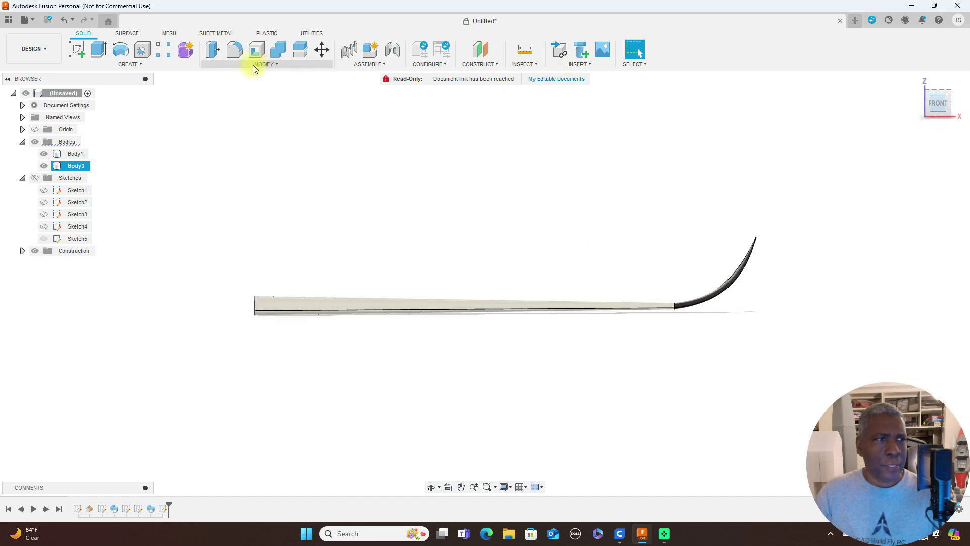
Create a new empty design and start a sketch on an origin plane
click(34, 21)
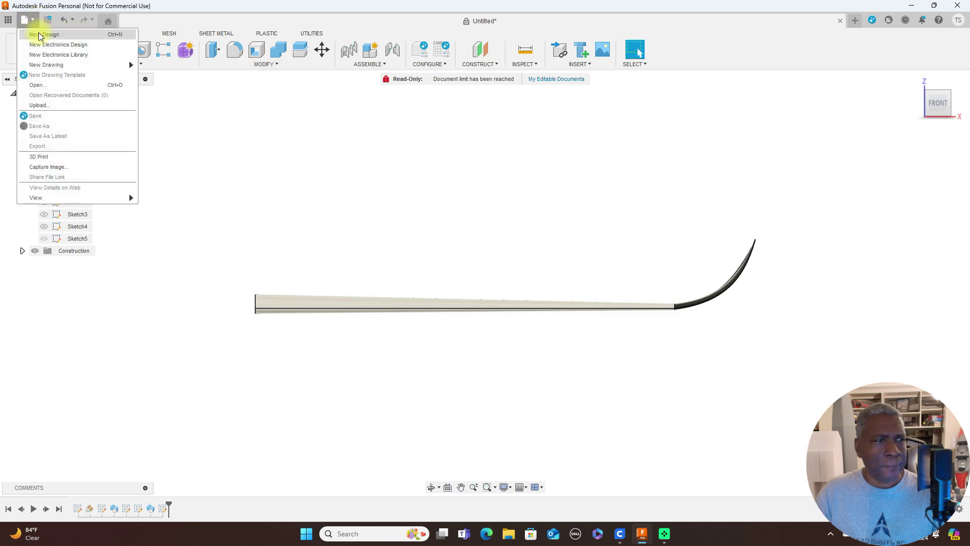
click(44, 34)
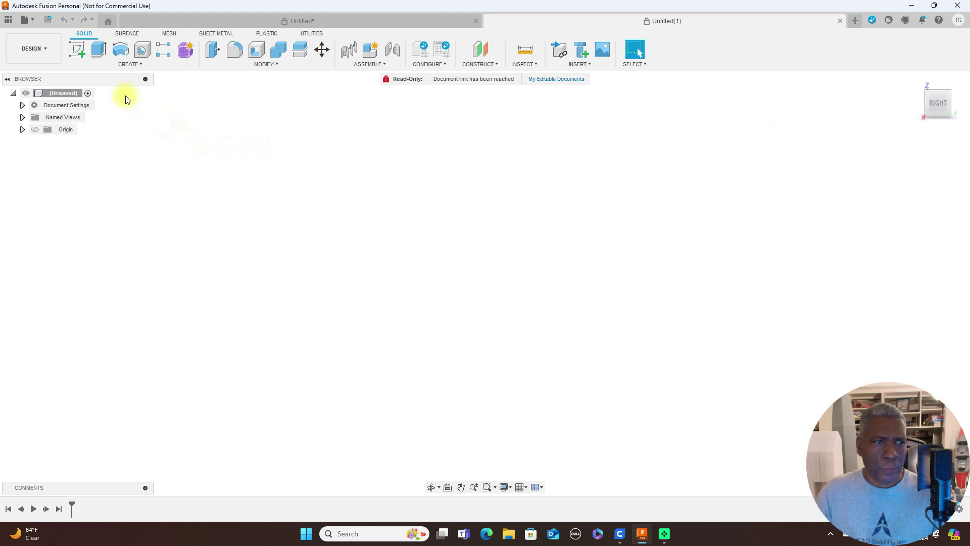
click(80, 50)
click(482, 230)
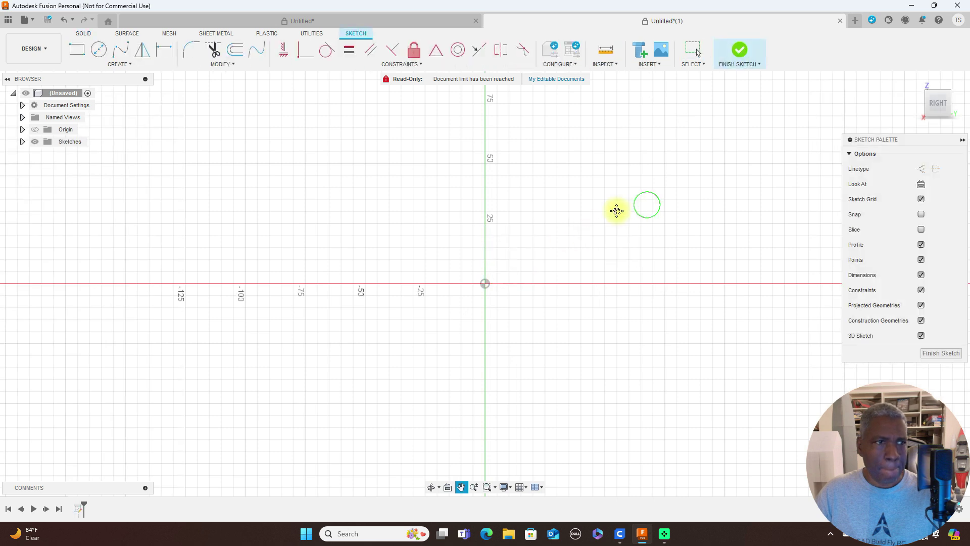
Draw the upper airfoil fit-point spline ending at a trailing-edge point on the x-axis
middle_drag(615, 210, 413, 195)
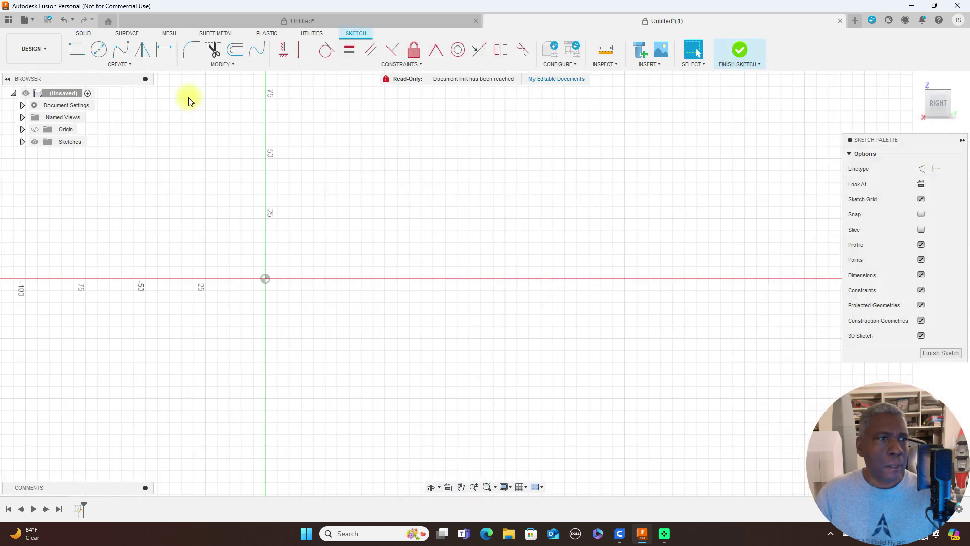
click(124, 53)
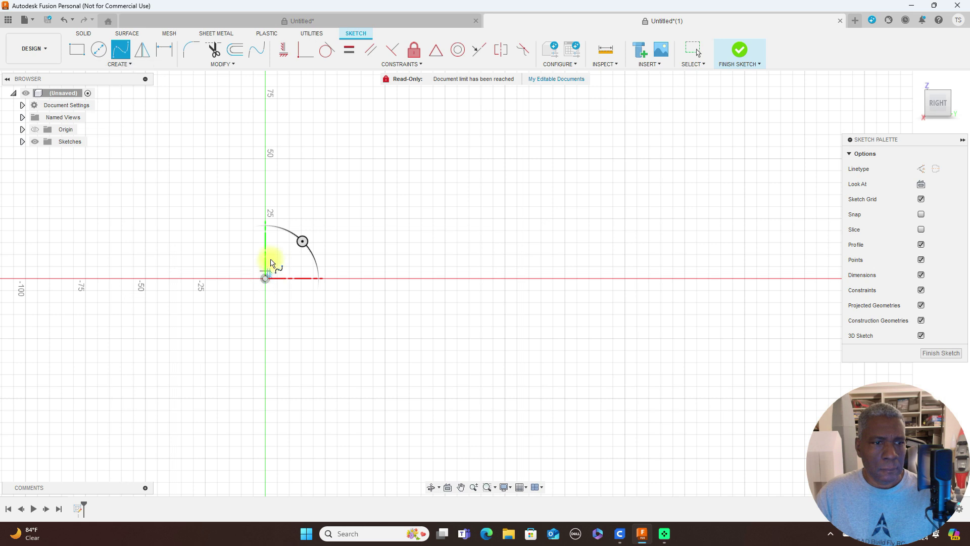
click(312, 231)
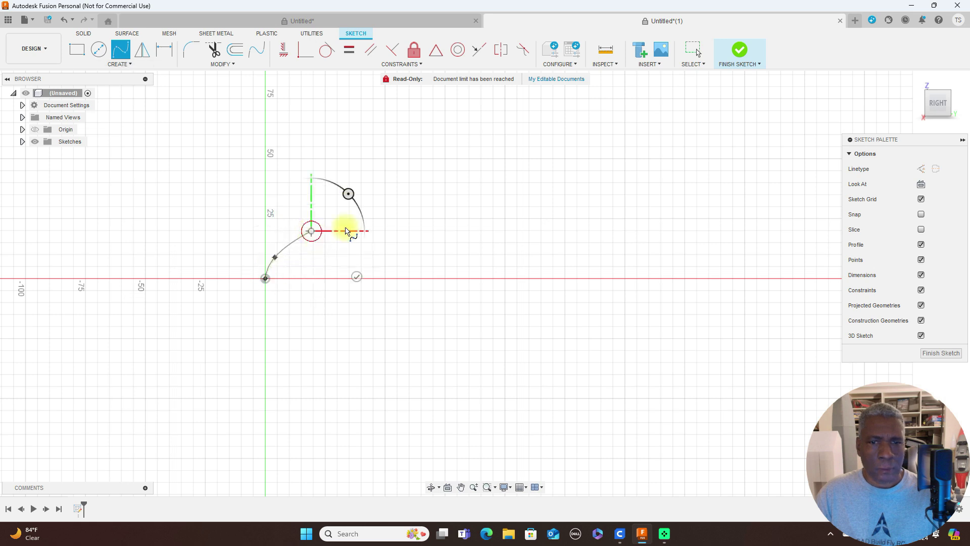
scroll(758, 259, down, 3)
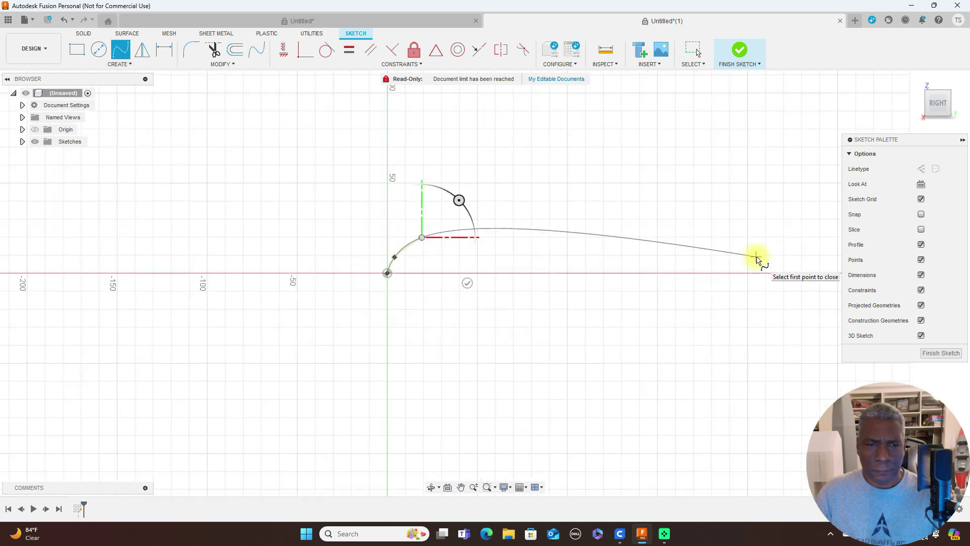
middle_drag(759, 257, 555, 254)
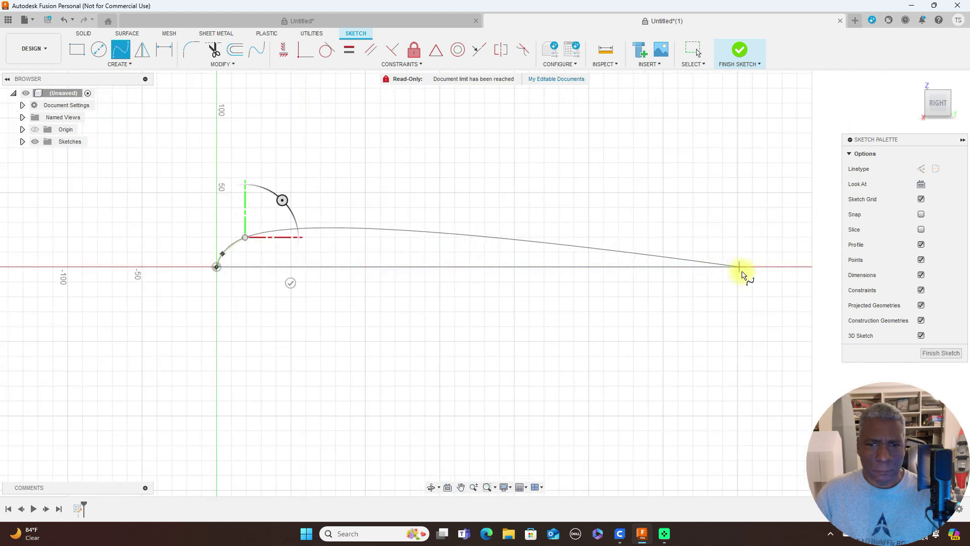
click(755, 268)
right_click(756, 271)
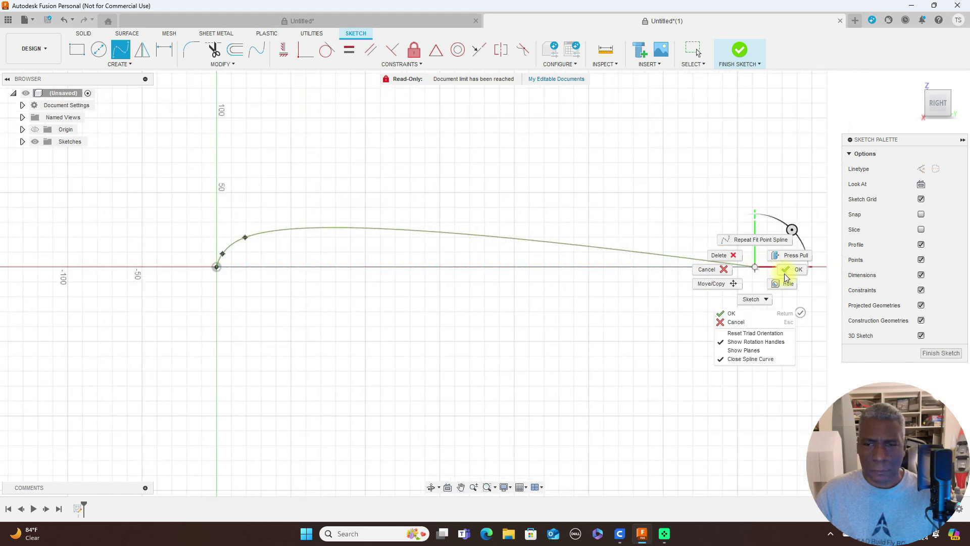
click(732, 312)
Draw a straight chord line from the origin to the trailing edge, then select the upper curve
key(l)
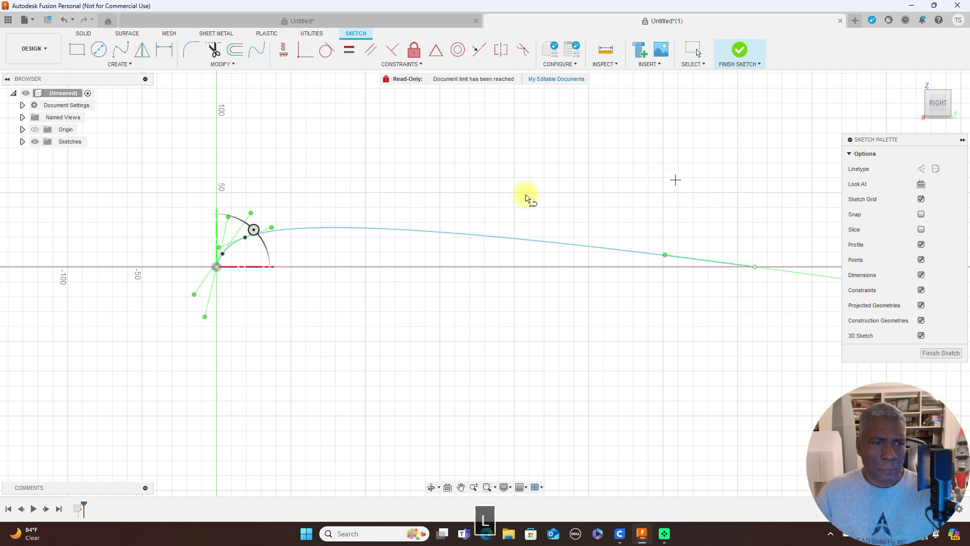
click(217, 267)
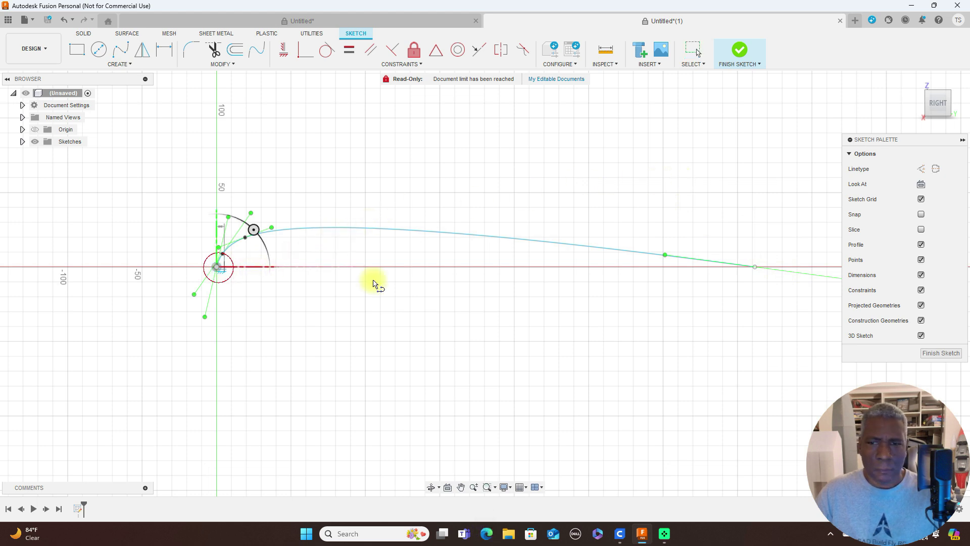
click(754, 267)
right_click(754, 268)
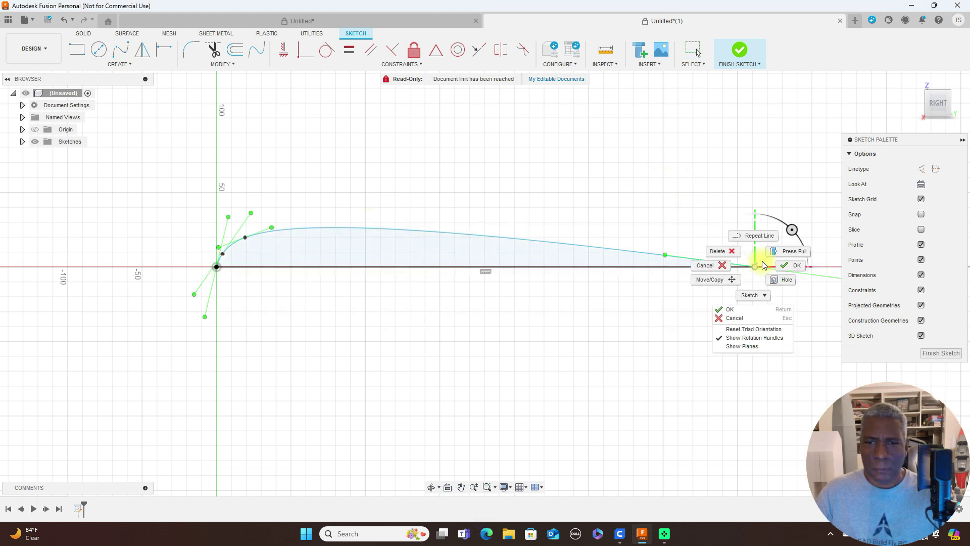
click(788, 259)
click(255, 238)
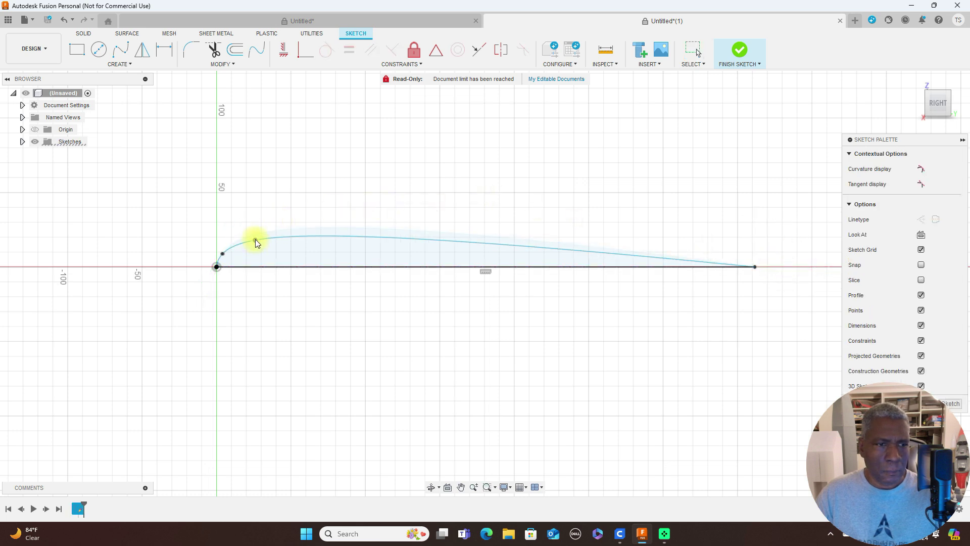
click(222, 251)
click(222, 251)
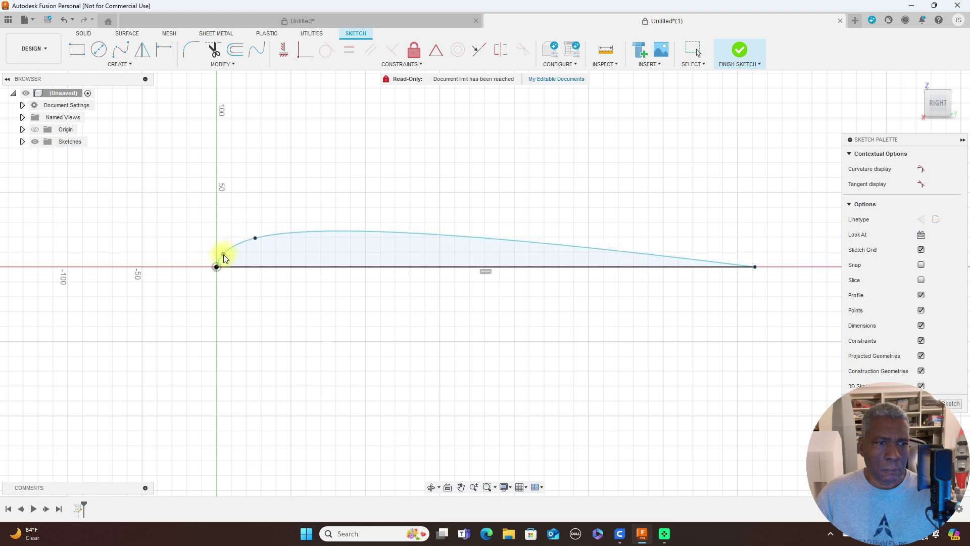
Draw the lower airfoil spline from leading to trailing edge and finish the sketch
click(120, 49)
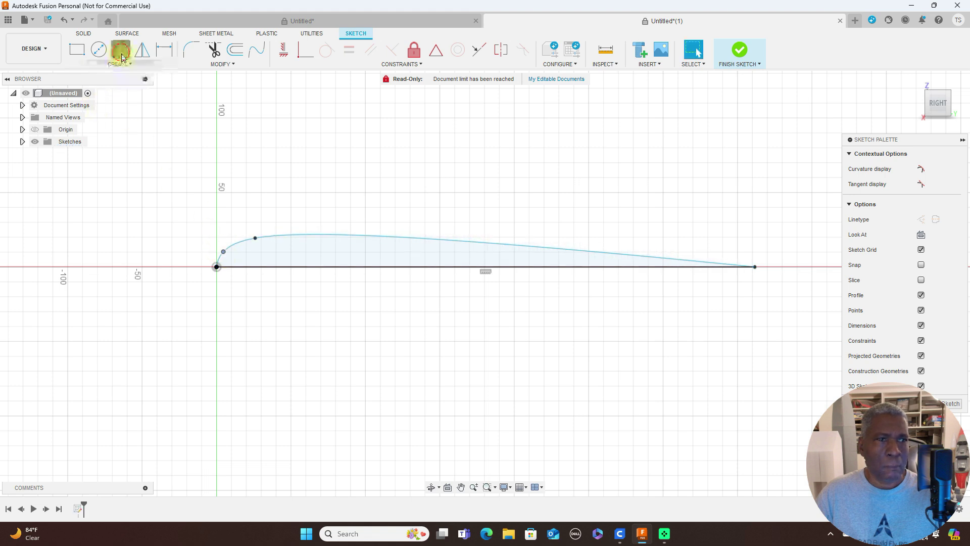
click(217, 268)
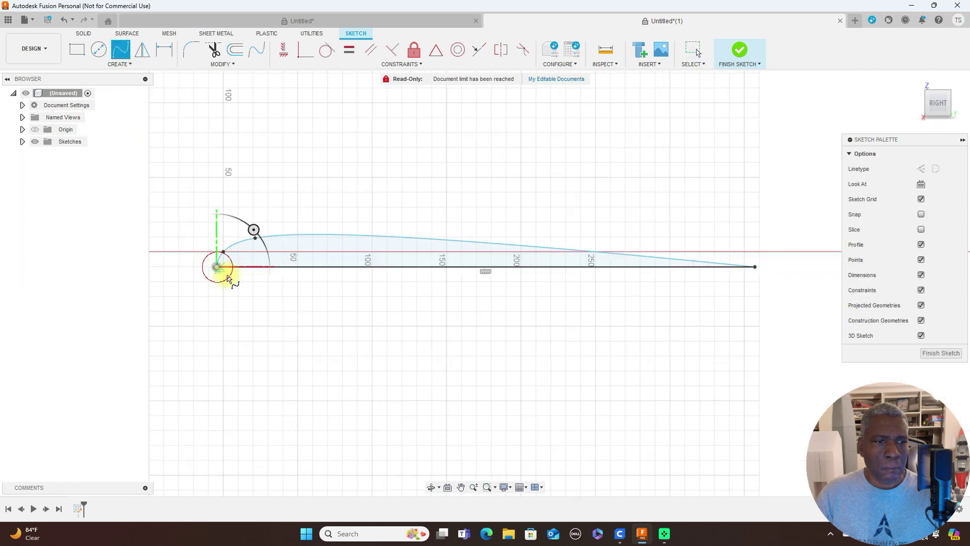
click(228, 278)
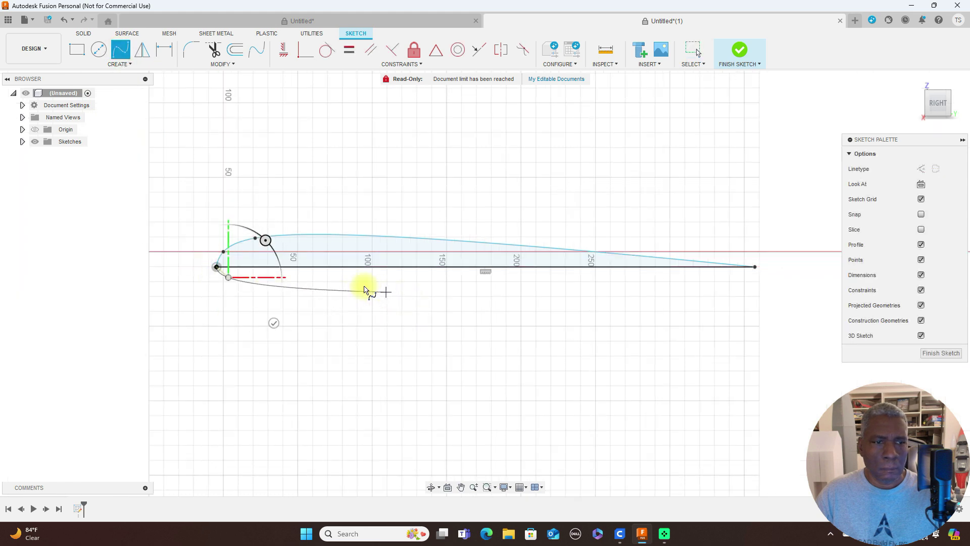
click(277, 285)
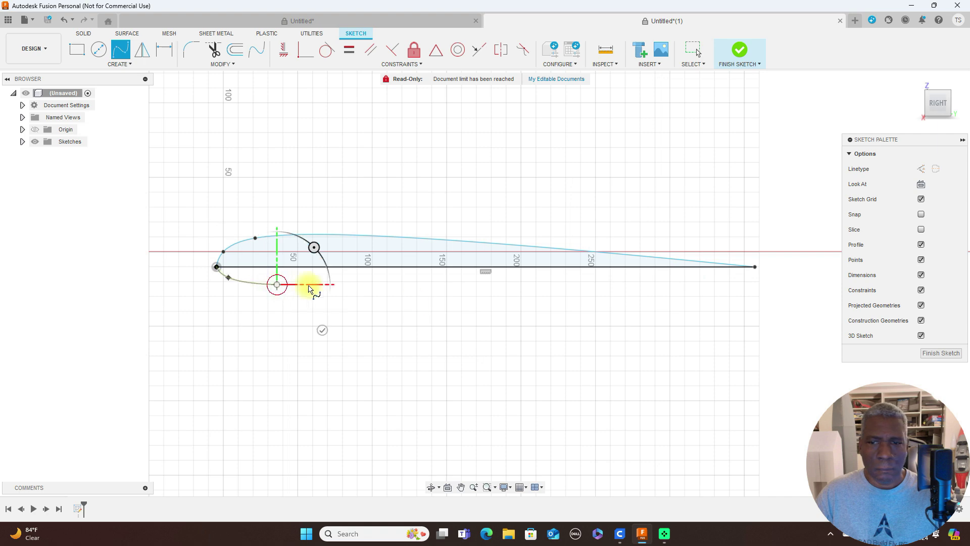
click(756, 267)
right_click(757, 271)
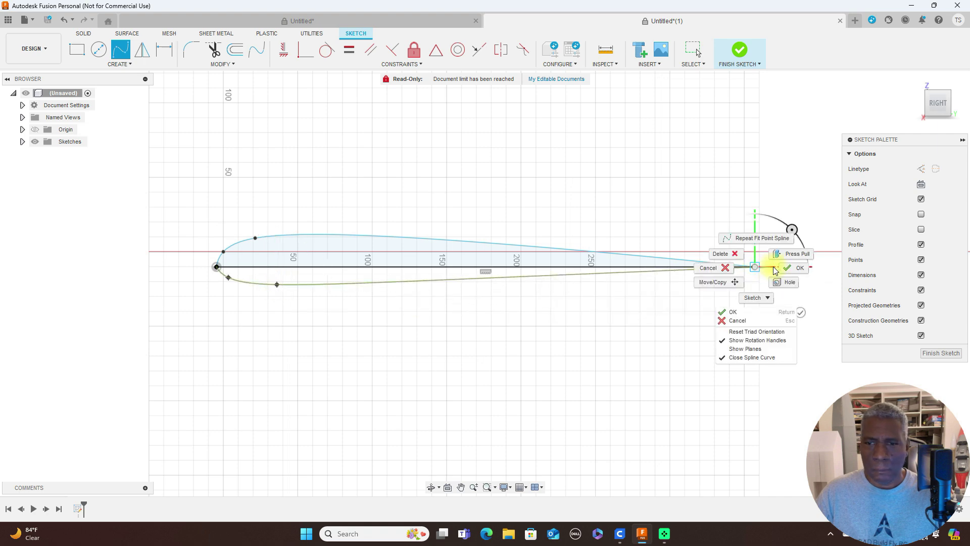
click(792, 268)
scroll(727, 262, down, 3)
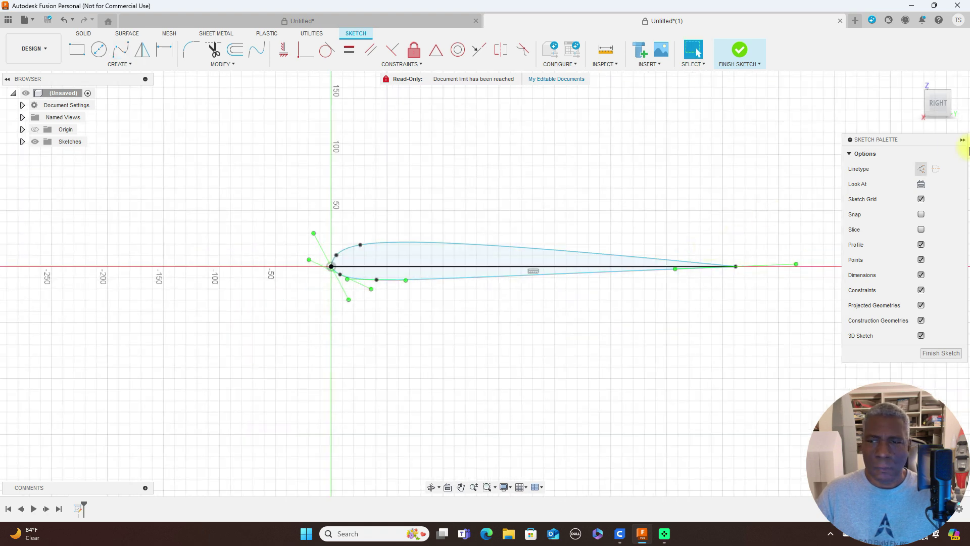
click(944, 353)
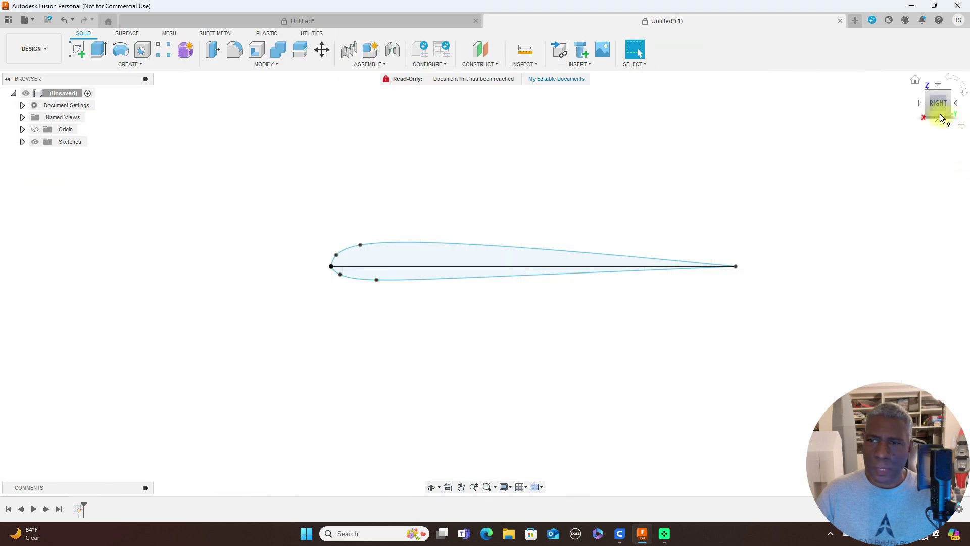
Add a Plane at Angle through the airfoil chord line and view from the top
click(496, 64)
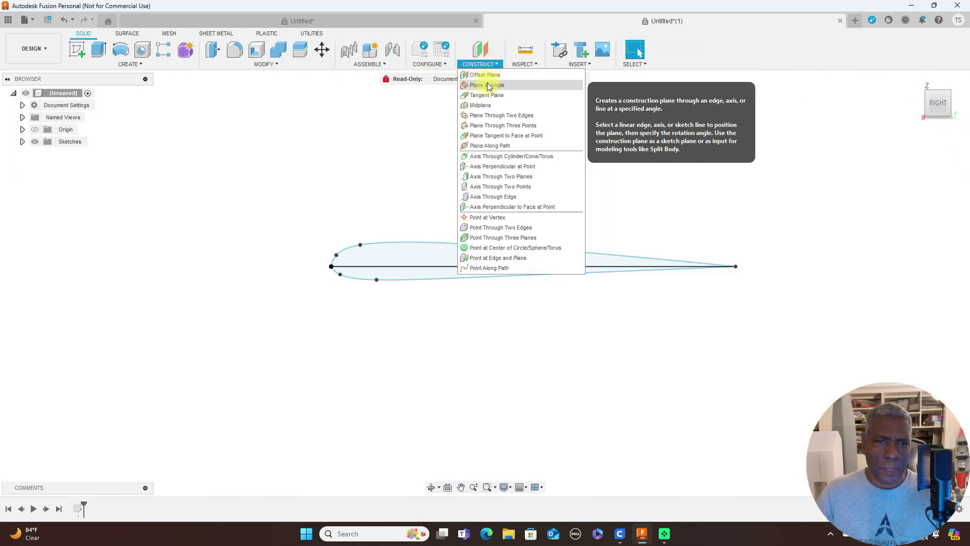
click(486, 86)
click(423, 266)
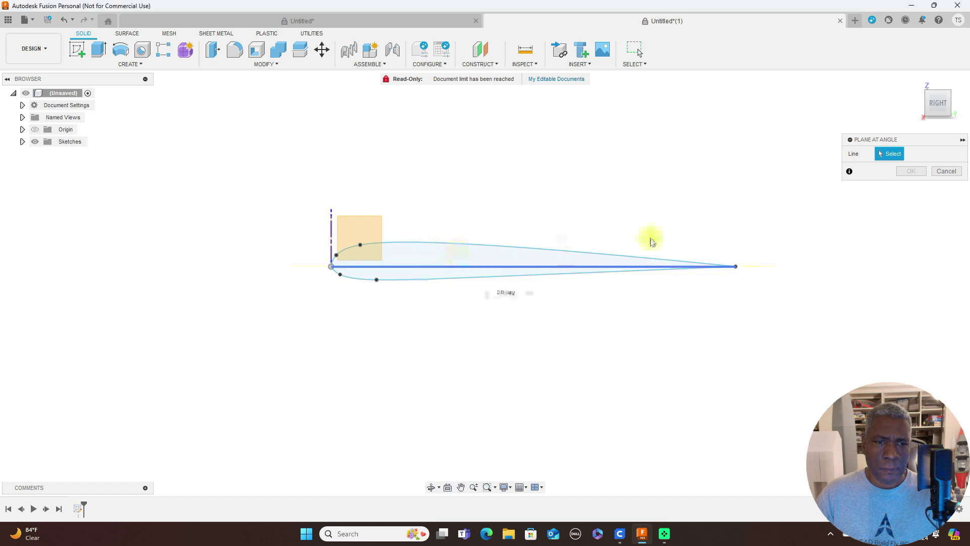
click(917, 188)
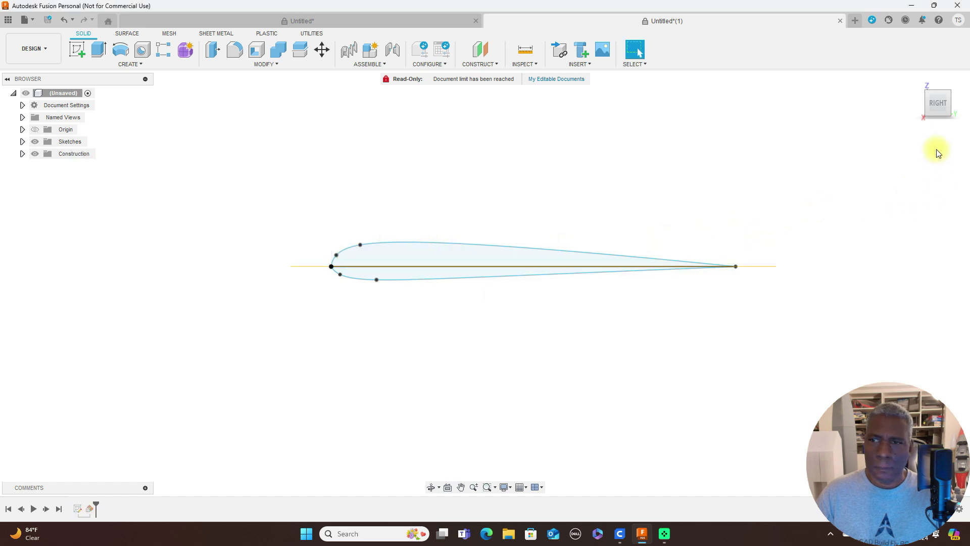
click(940, 88)
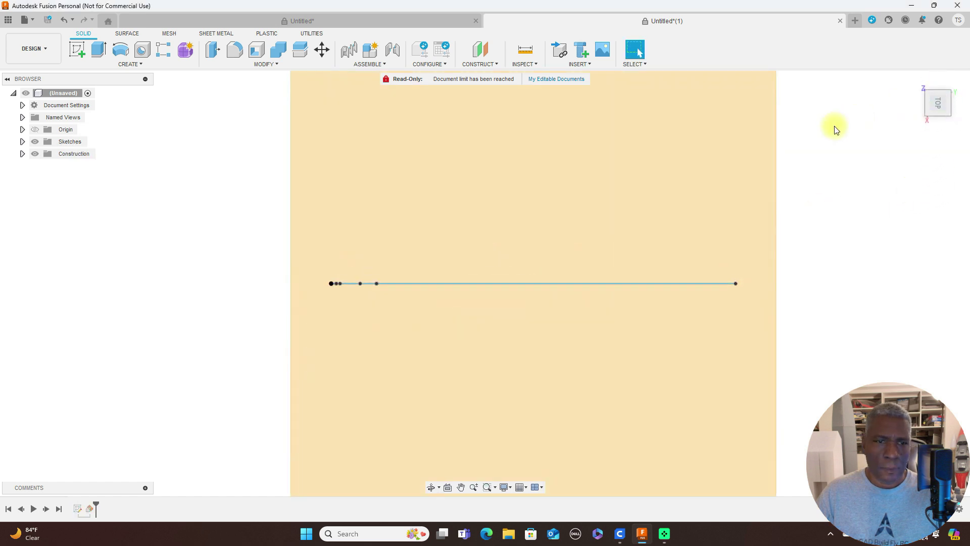
Start a new sketch on the plane, then cancel and delete a stray line
click(77, 49)
click(437, 329)
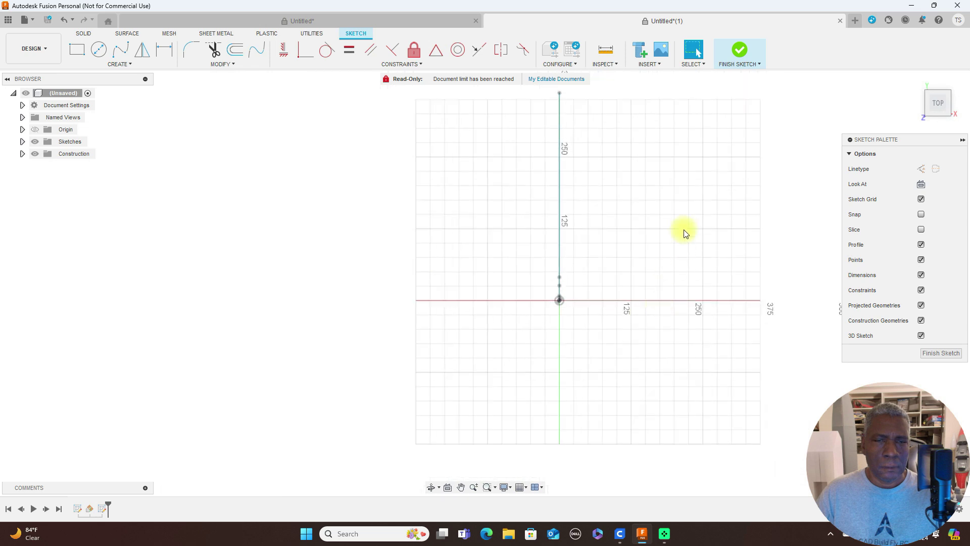
middle_drag(685, 233, 532, 306)
scroll(656, 243, down, 2)
middle_drag(656, 243, 473, 294)
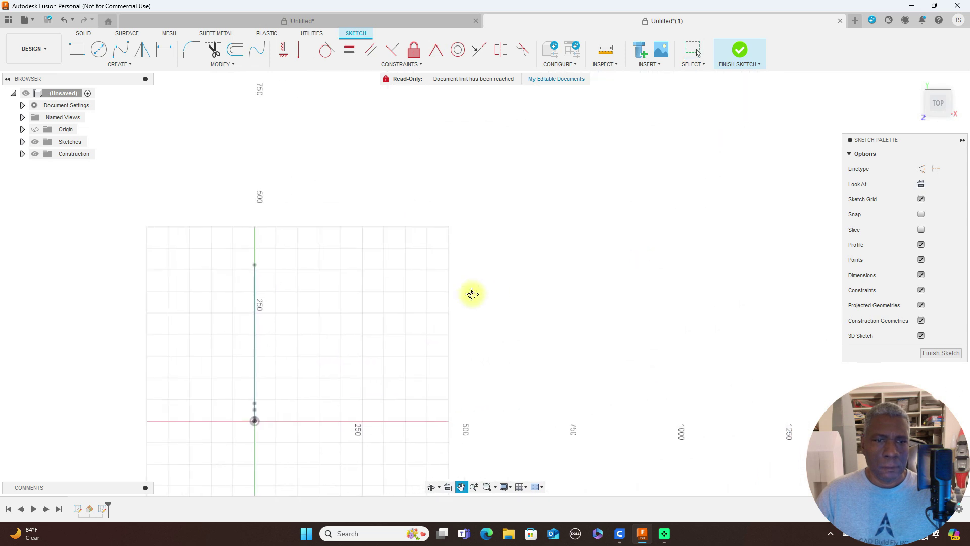
key(l)
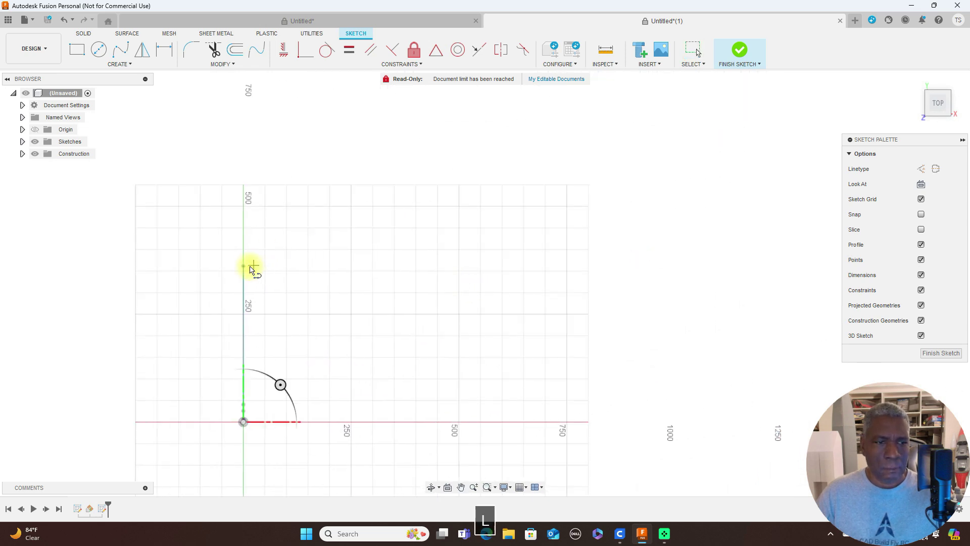
click(244, 267)
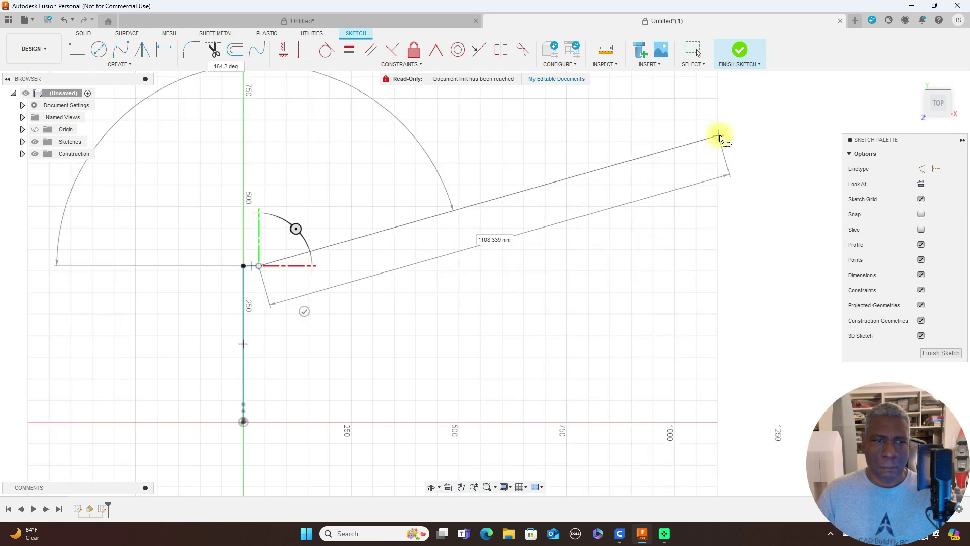
right_click(720, 135)
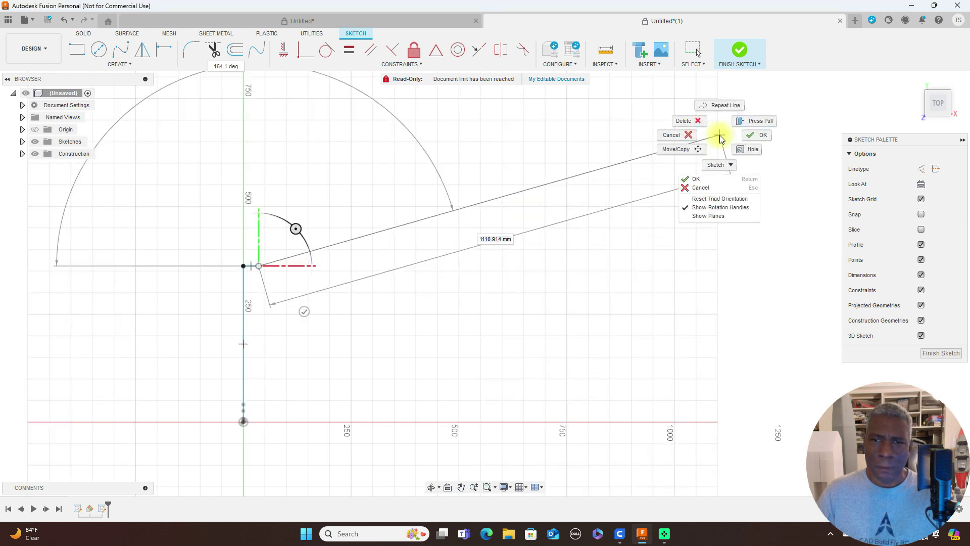
click(685, 137)
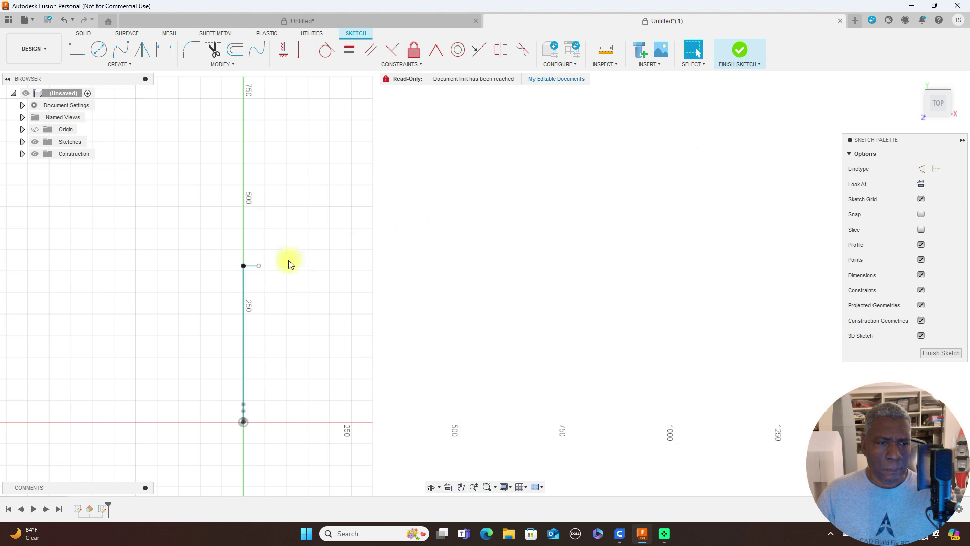
scroll(285, 263, up, 2)
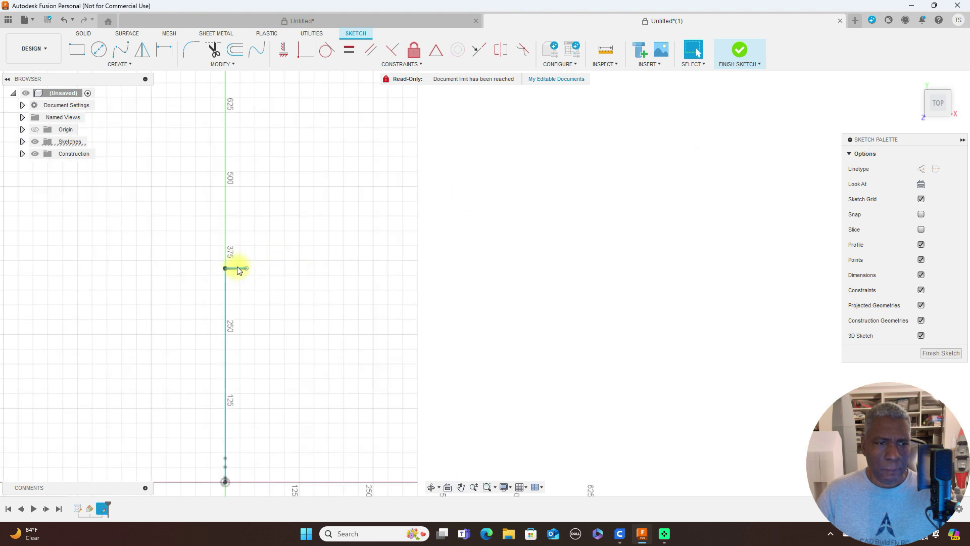
key(Delete)
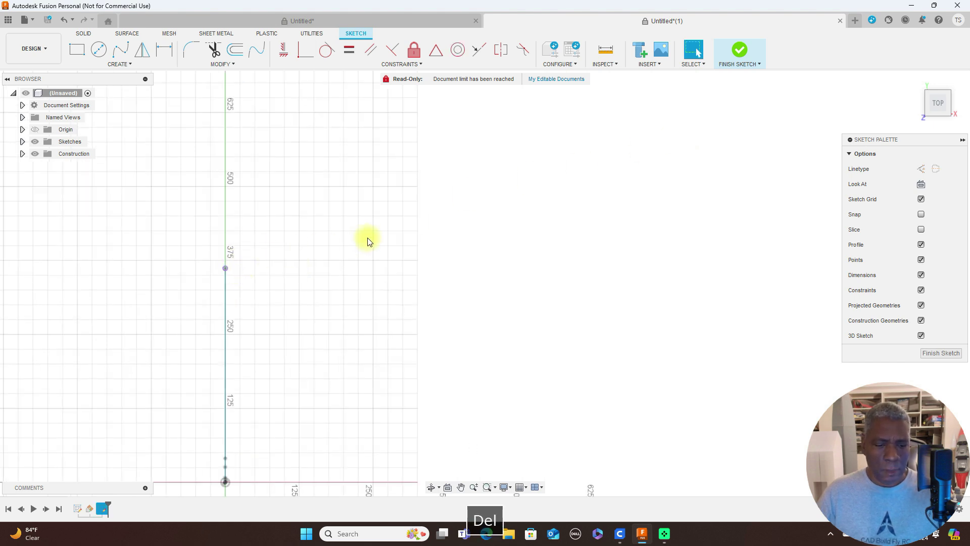
Draw the leading-edge line from the root on the vertical axis out to the wing tip
key(l)
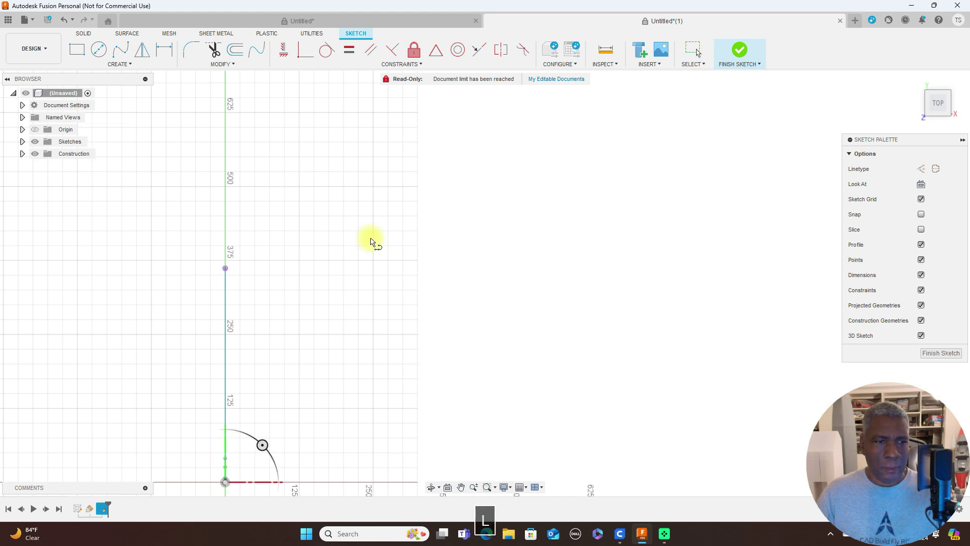
click(225, 270)
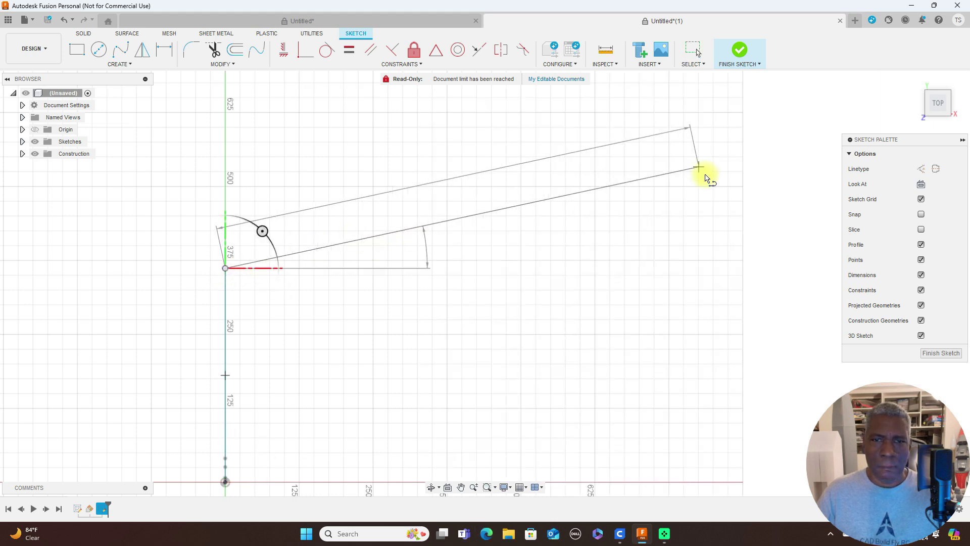
scroll(706, 191, down, 4)
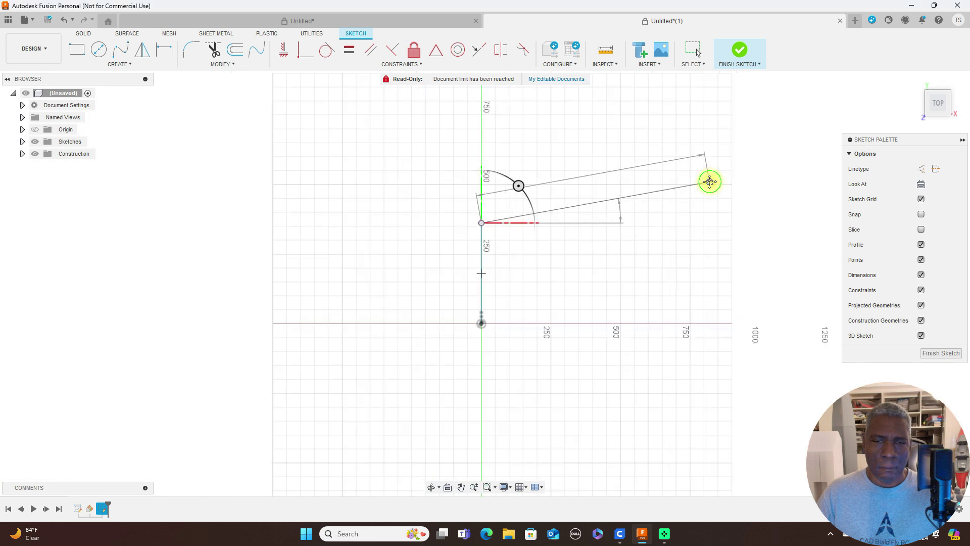
middle_drag(707, 183, 547, 188)
scroll(548, 188, down, 1)
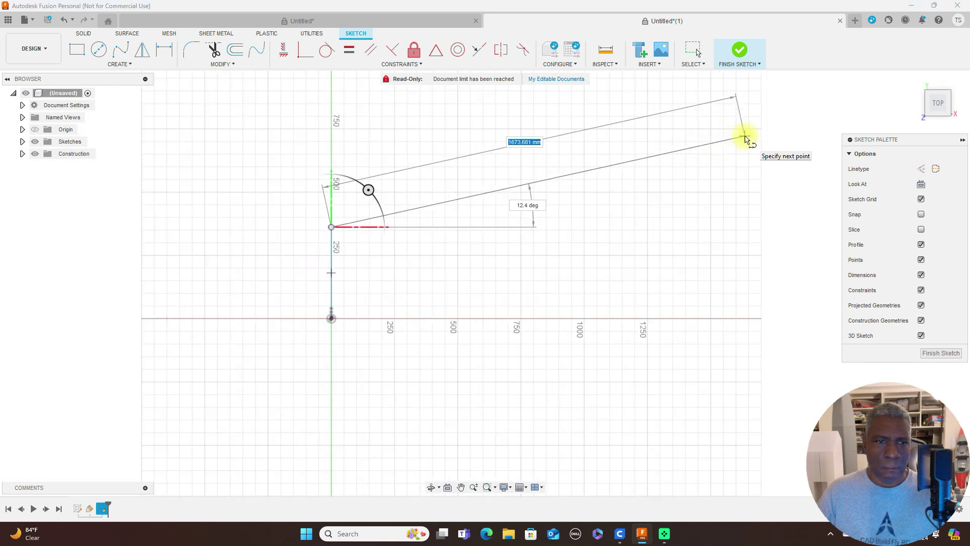
click(675, 162)
right_click(677, 161)
click(717, 159)
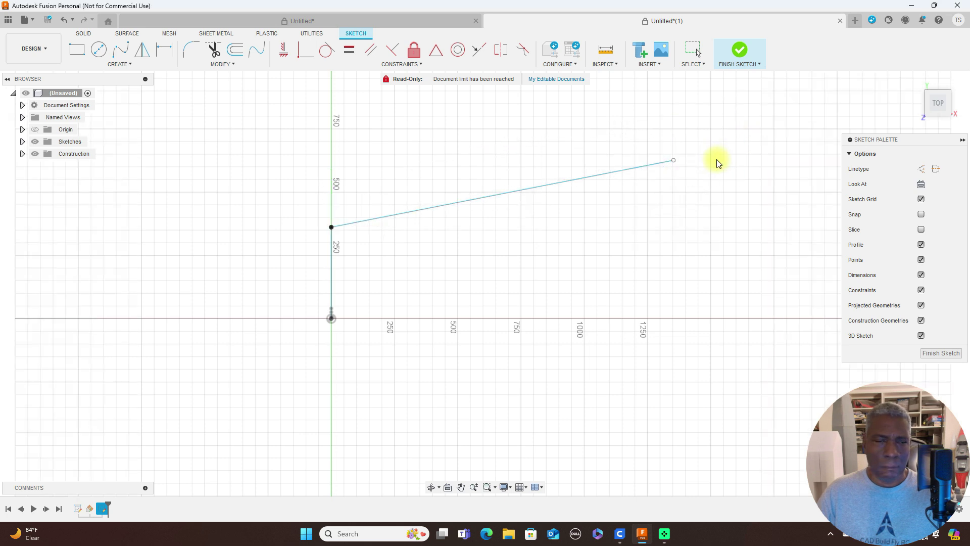
scroll(531, 267, up, 4)
Draw the trailing-edge line to the tip, trim the upper line there, and finish the sketch
key(l)
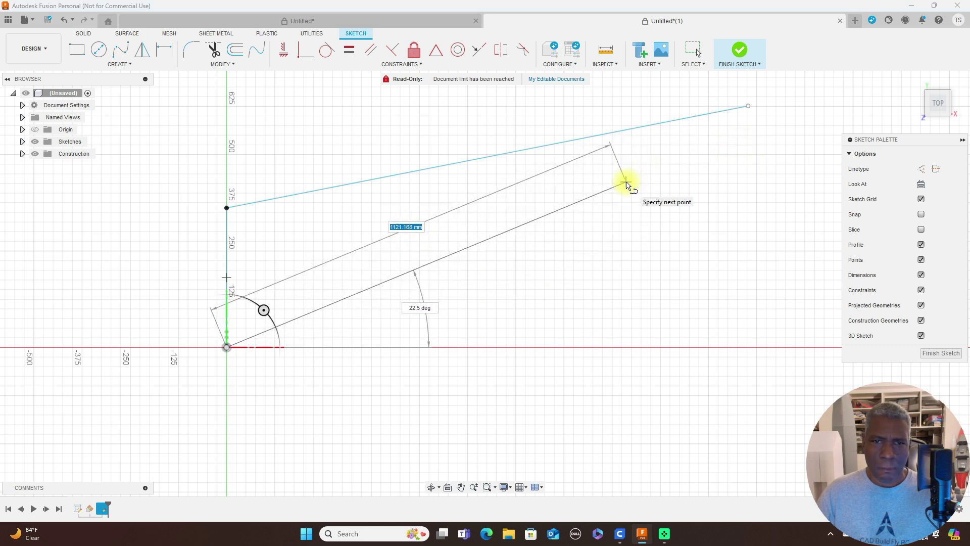
click(627, 183)
right_click(627, 184)
click(657, 181)
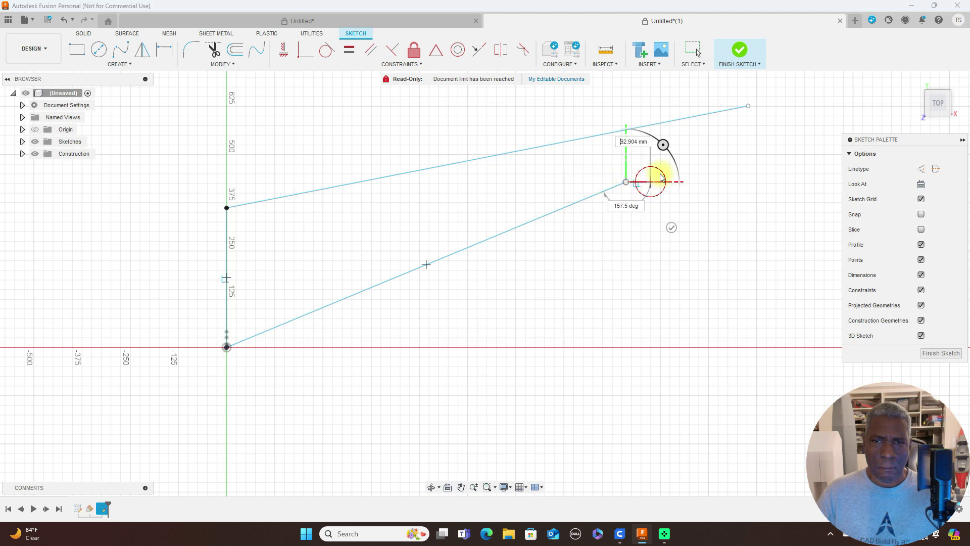
drag(721, 113, 630, 145)
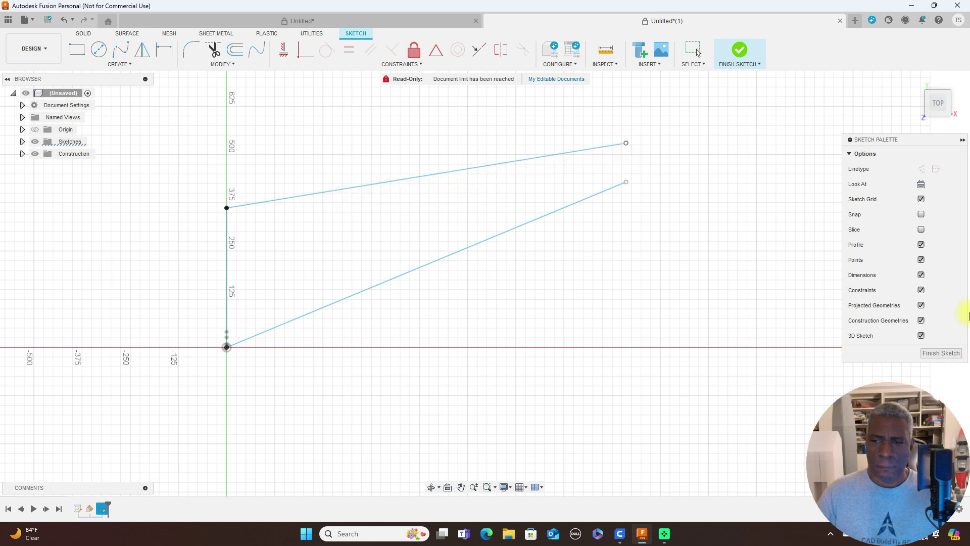
click(938, 353)
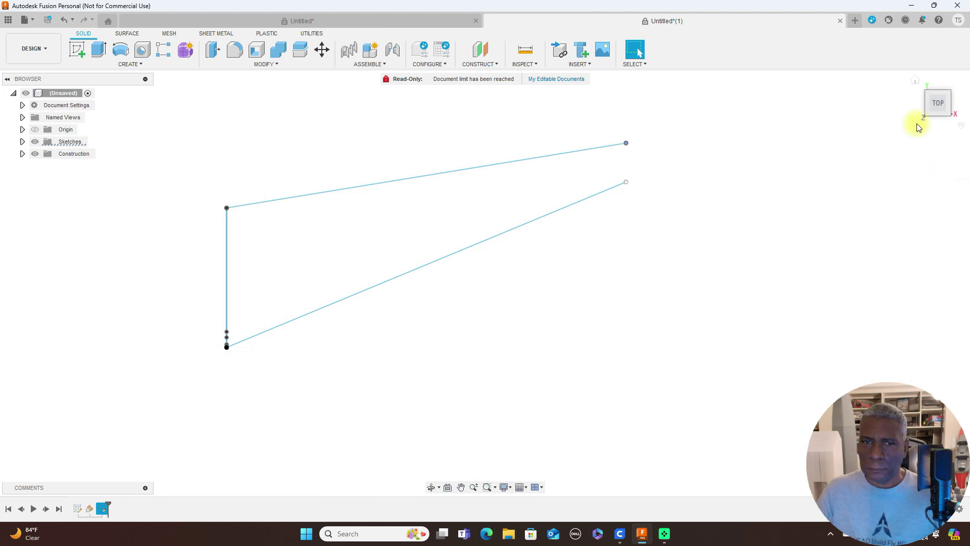
Start a Sweep using both airfoil regions as the profile
shift+middle_drag(475, 283, 429, 368)
scroll(429, 369, up, 3)
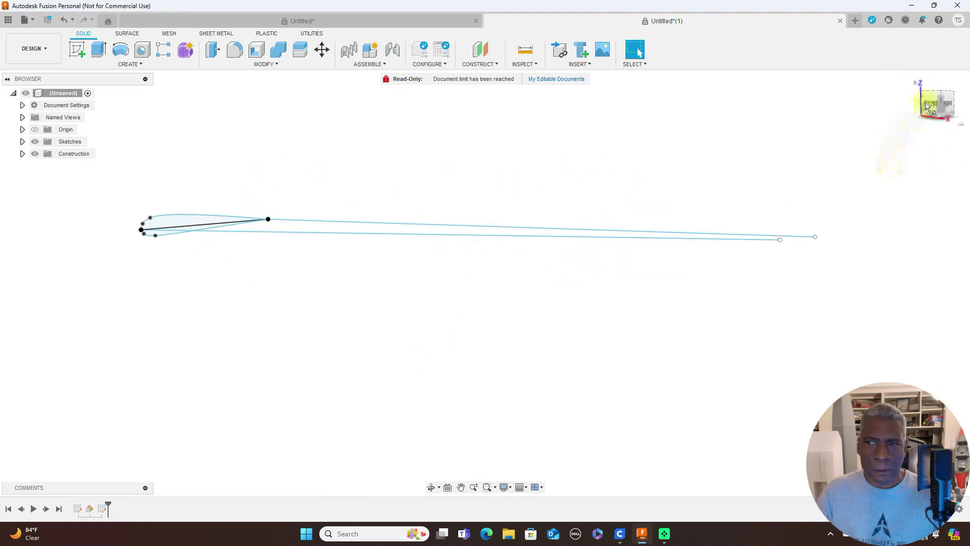
drag(933, 101, 865, 129)
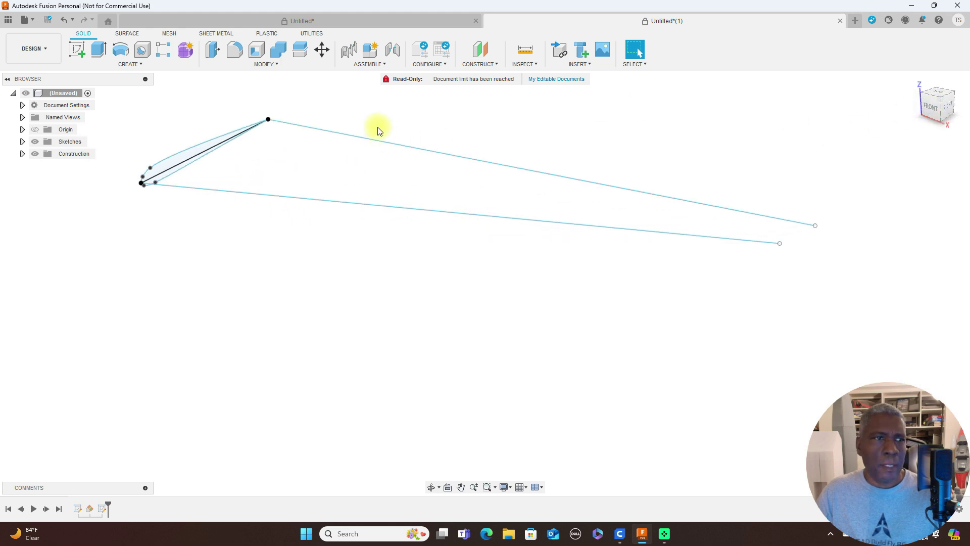
click(146, 64)
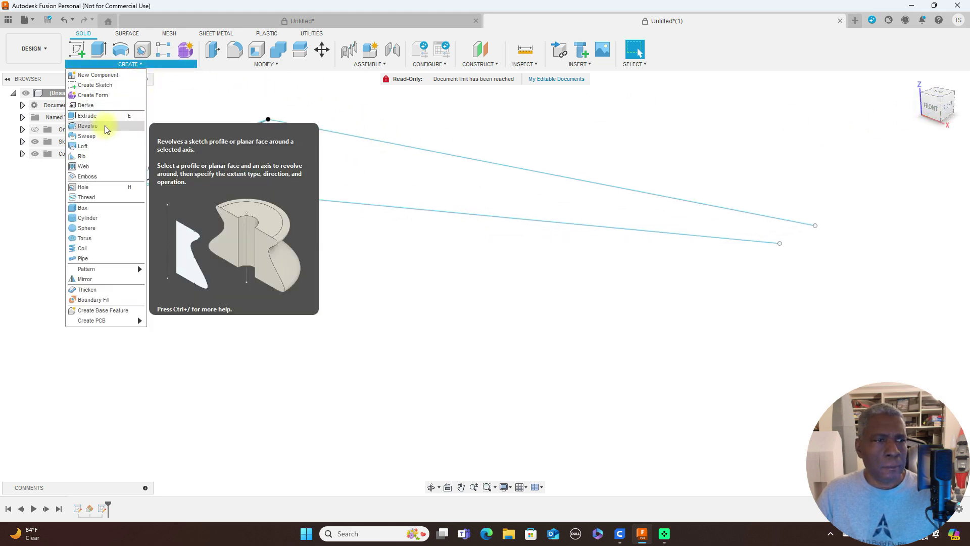
click(97, 136)
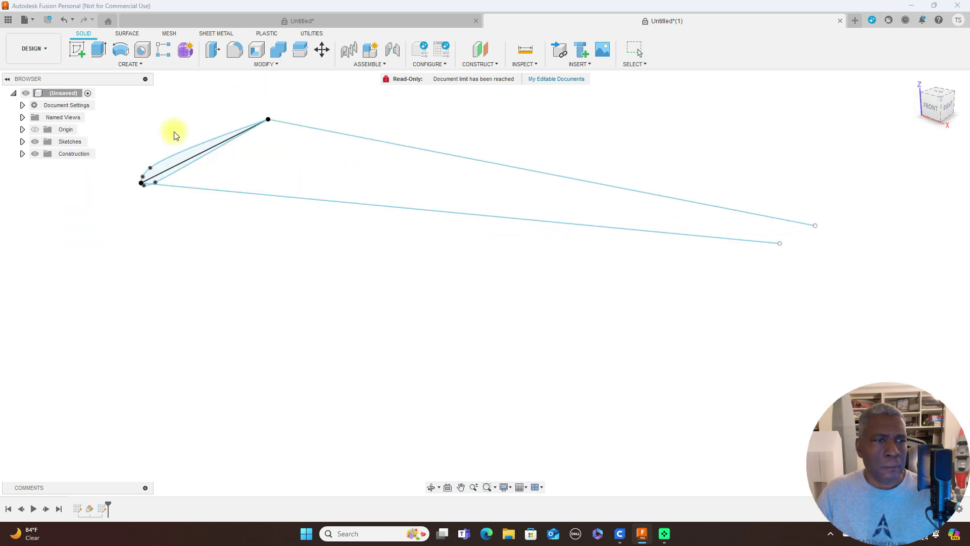
click(173, 160)
scroll(173, 160, up, 3)
click(174, 179)
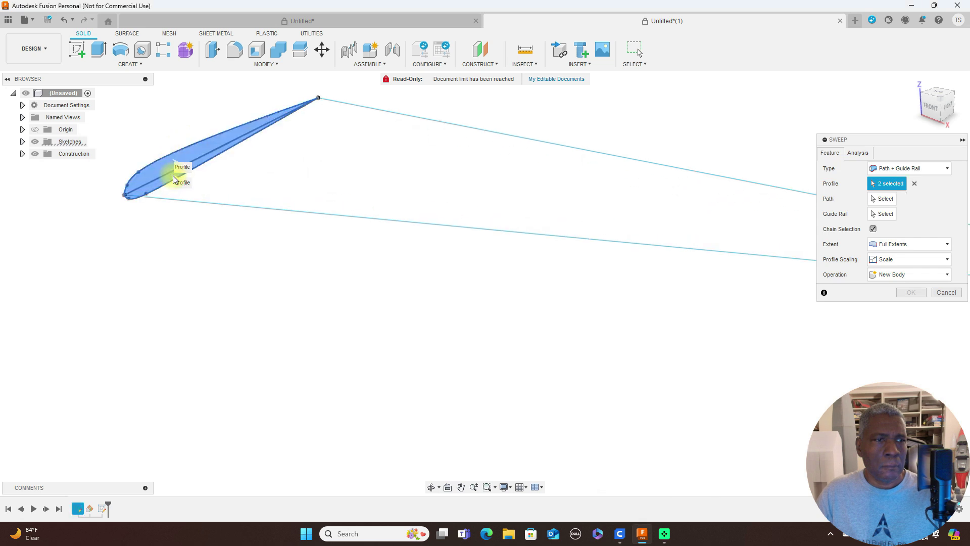
Set the lower line as sweep path and the upper line as guide rail, and confirm
click(880, 199)
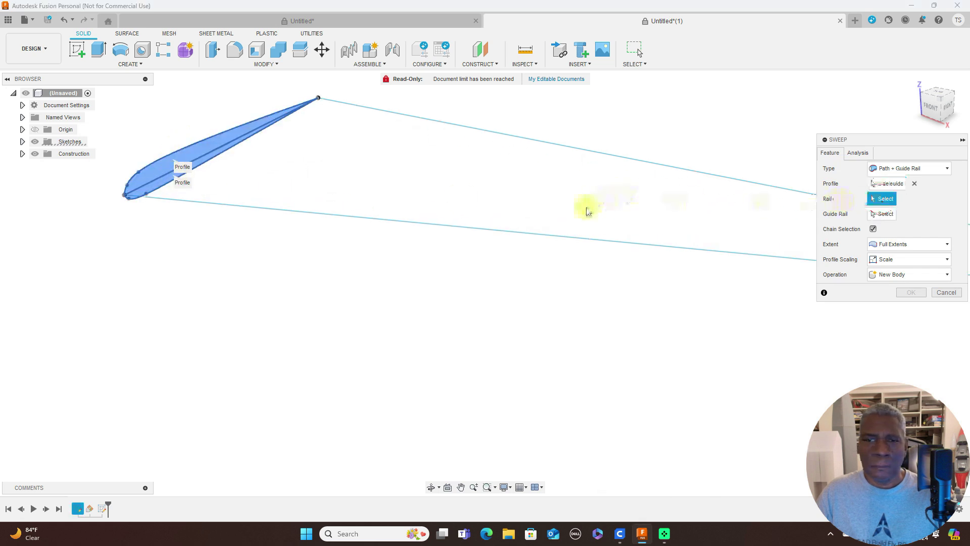
click(580, 238)
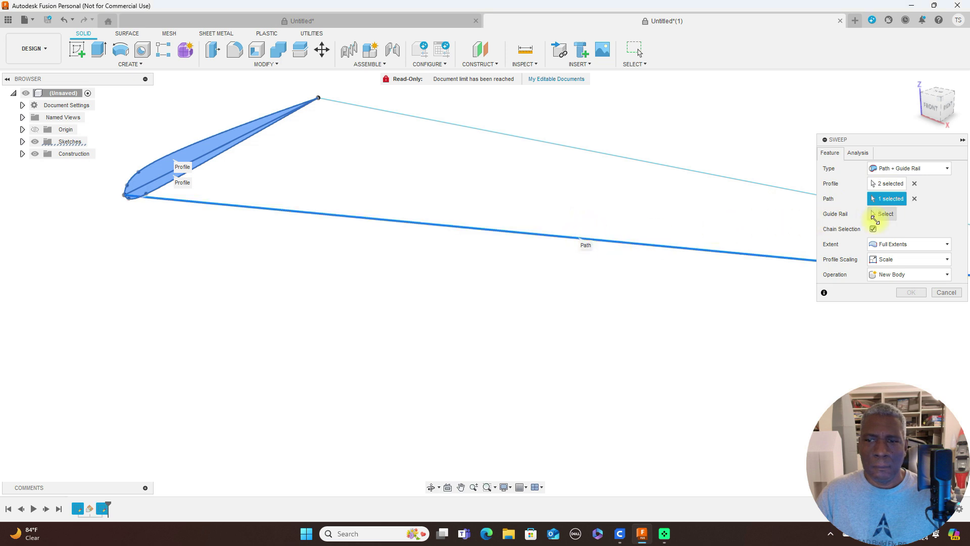
click(880, 216)
click(680, 169)
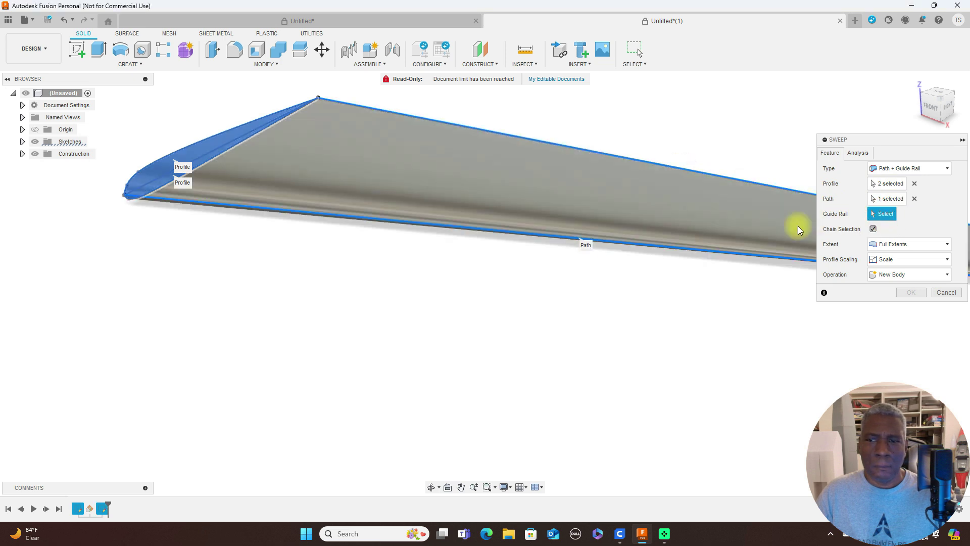
click(910, 322)
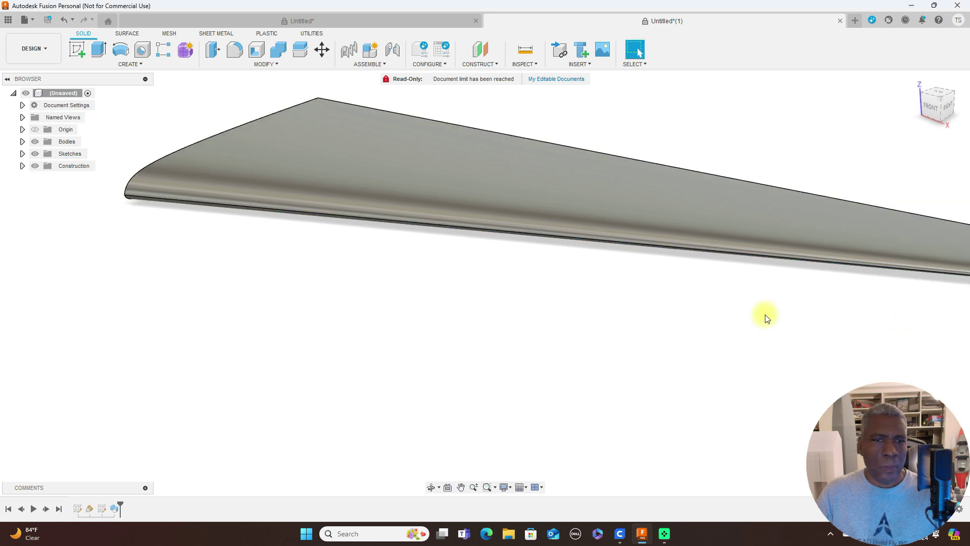
Centre the whole wing in view and show the origin planes and axes
scroll(788, 299, down, 2)
scroll(853, 164, down, 1)
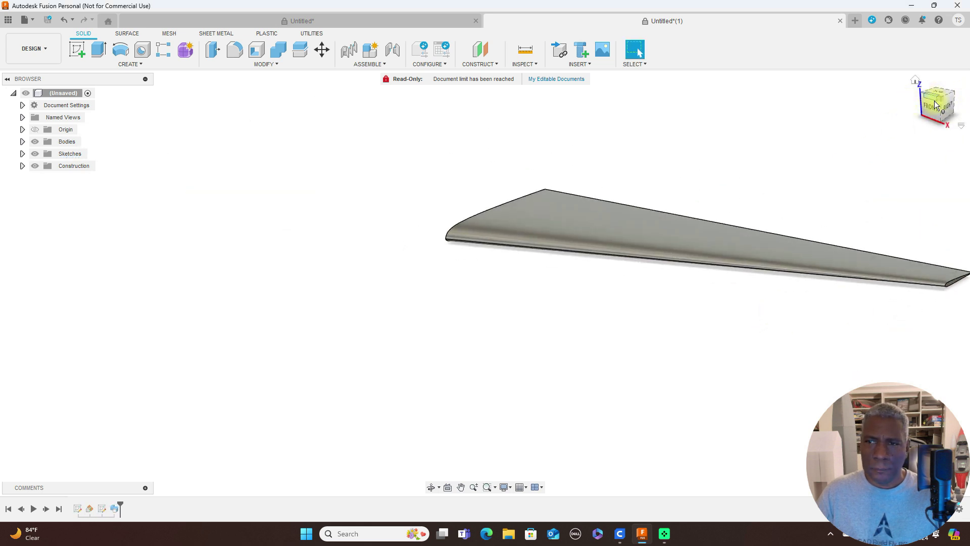
middle_drag(805, 162, 661, 171)
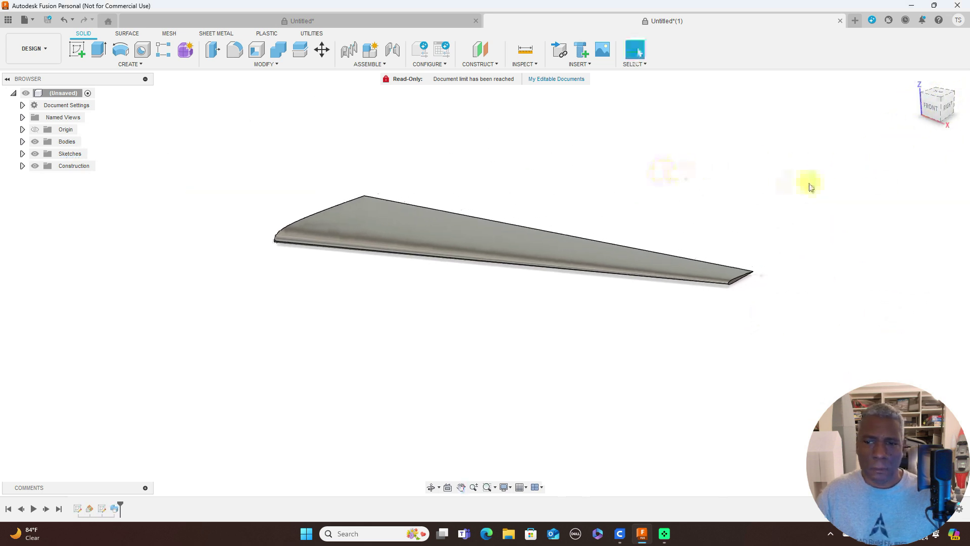
scroll(802, 167, up, 3)
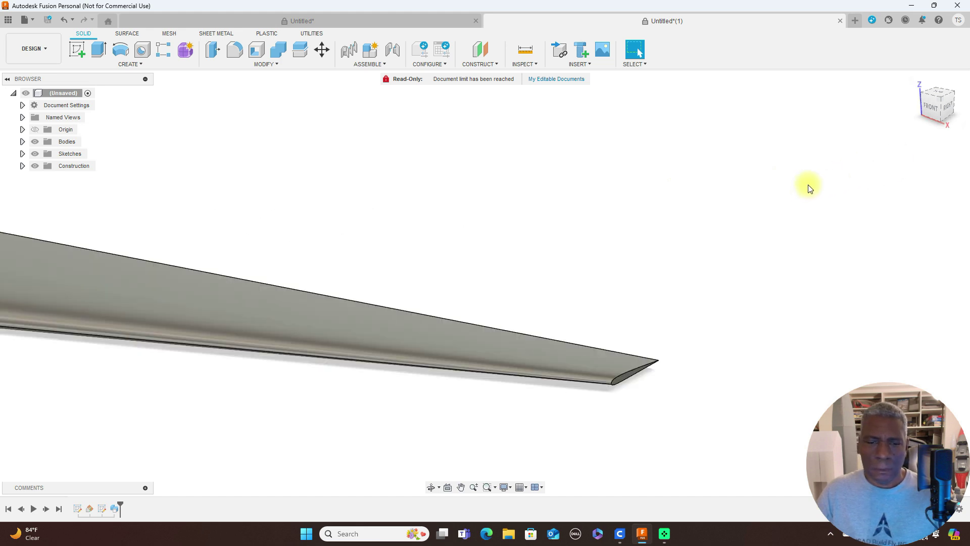
scroll(814, 184, down, 2)
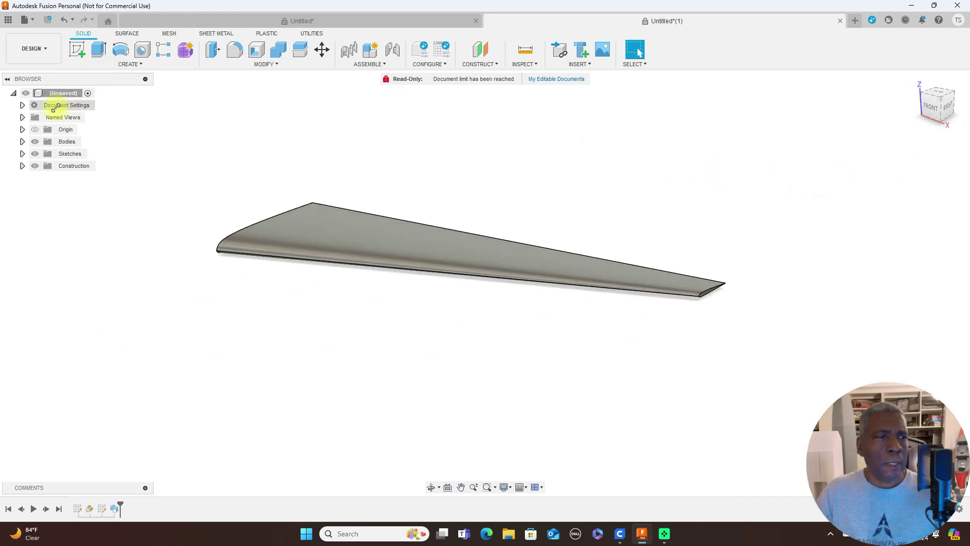
click(35, 130)
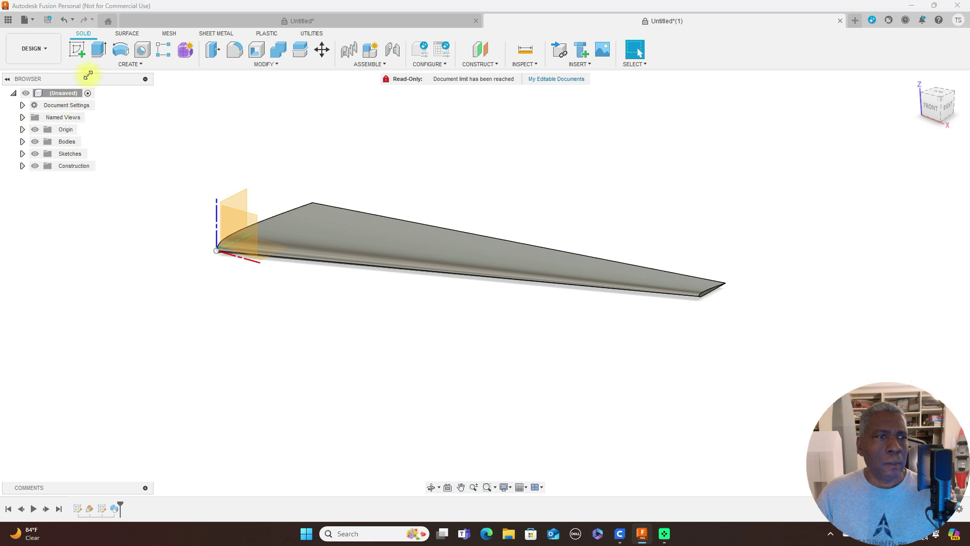
Start a new sketch on the origin plane at the wing root and zoom to the tip
click(79, 50)
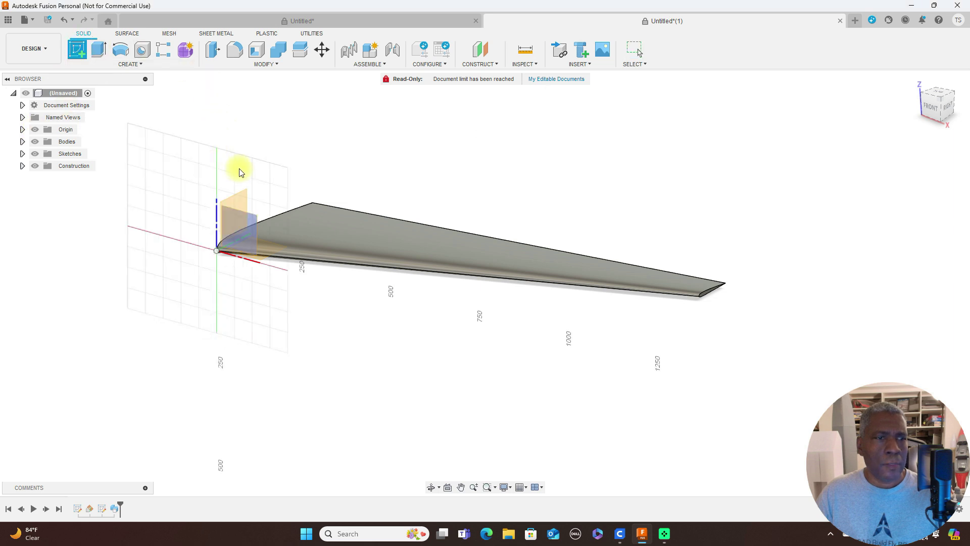
click(238, 195)
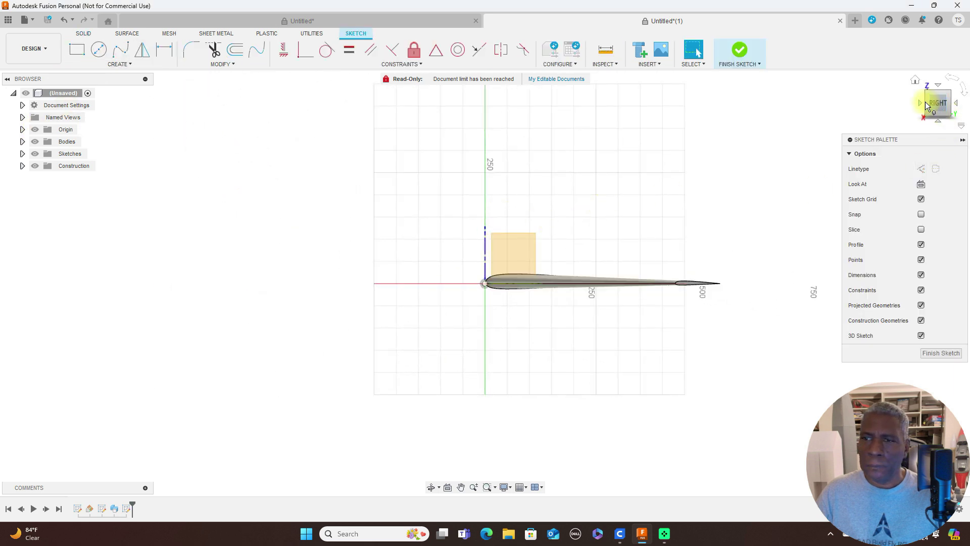
click(928, 105)
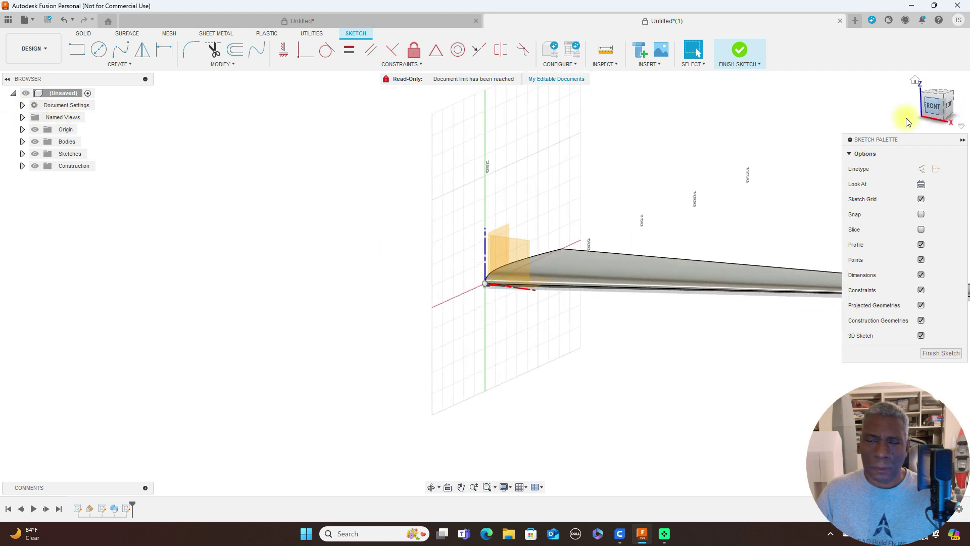
middle_drag(712, 183, 500, 145)
scroll(665, 221, up, 3)
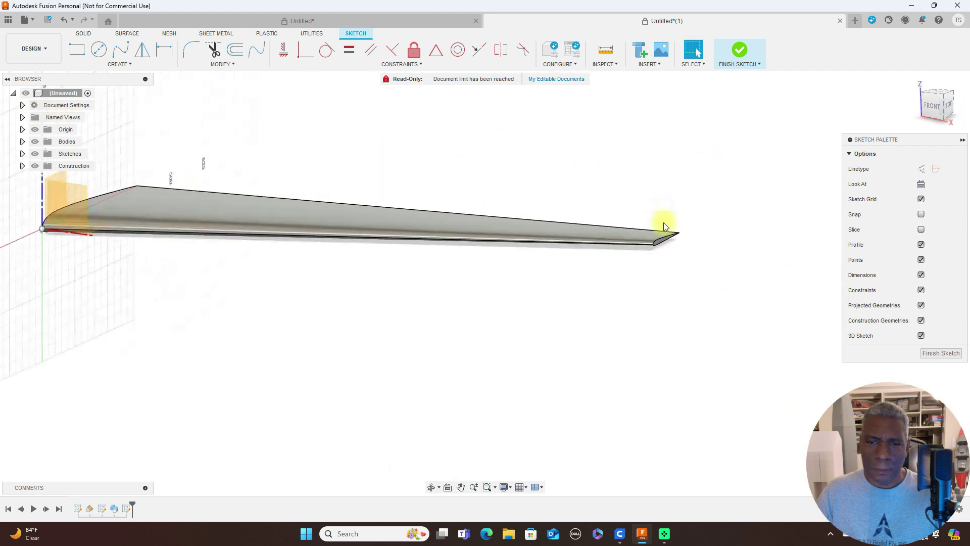
scroll(670, 222, up, 1)
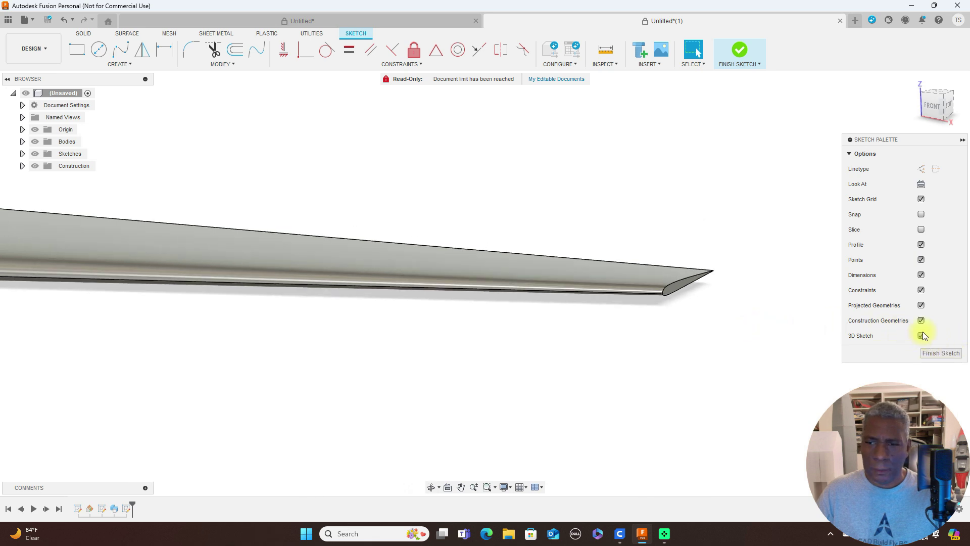
scroll(704, 340, down, 2)
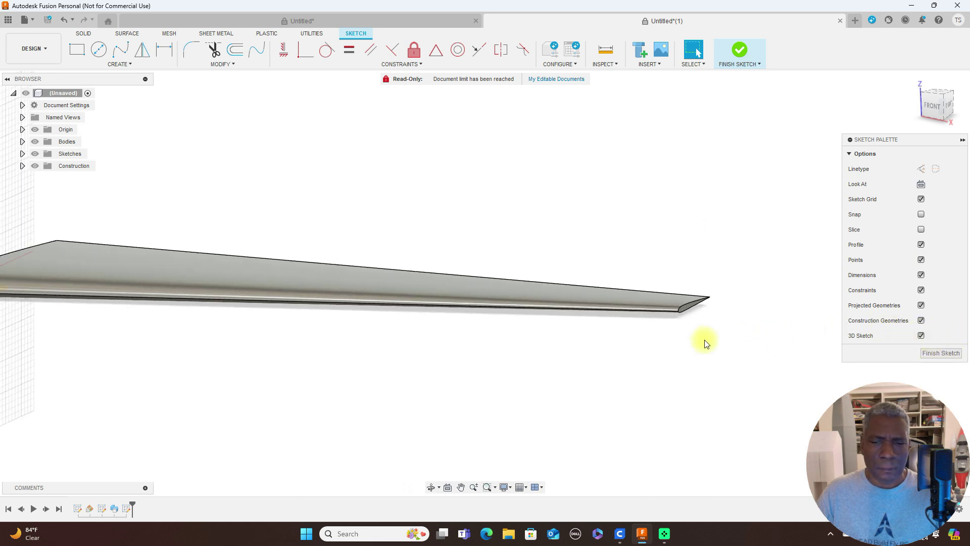
Draw a fit-point spline from the wing-tip corner to a point beyond the tip
click(121, 49)
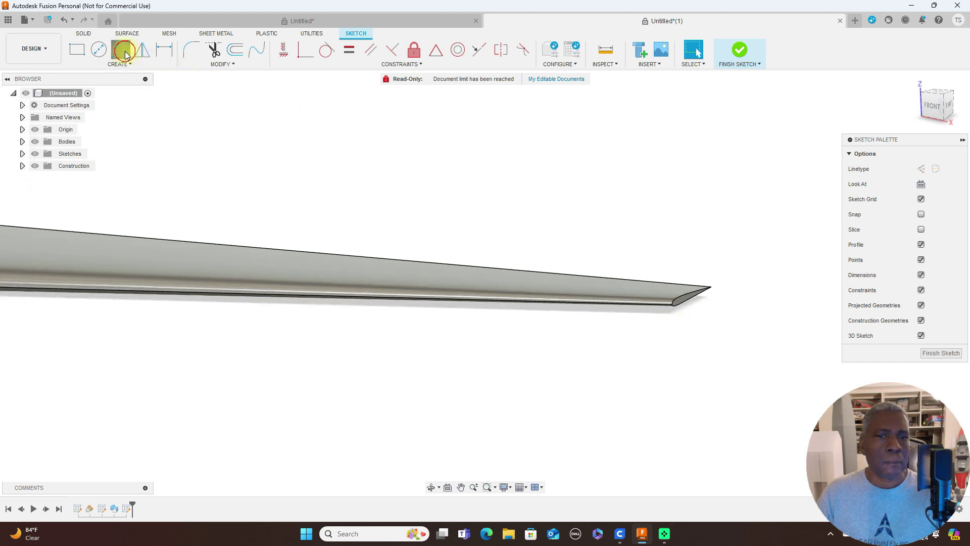
scroll(354, 162, down, 4)
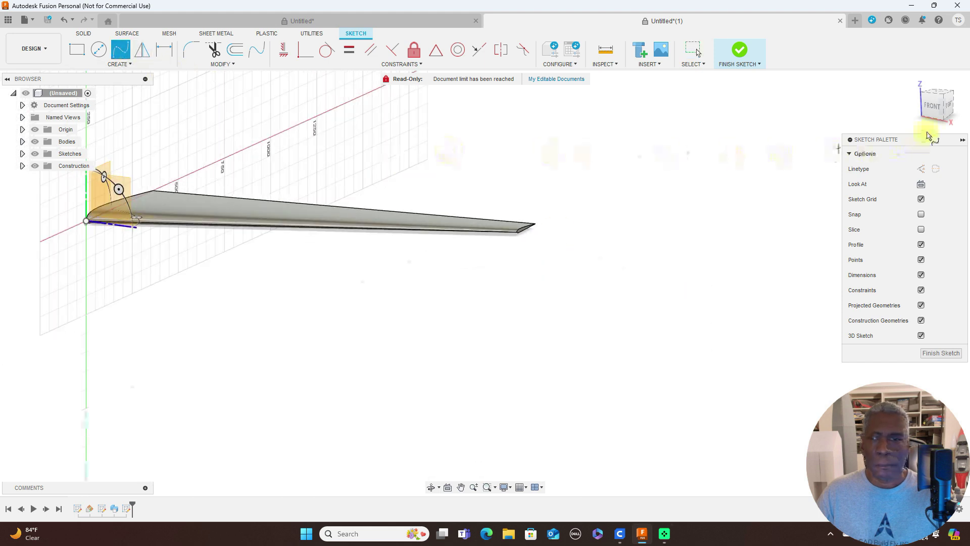
click(949, 110)
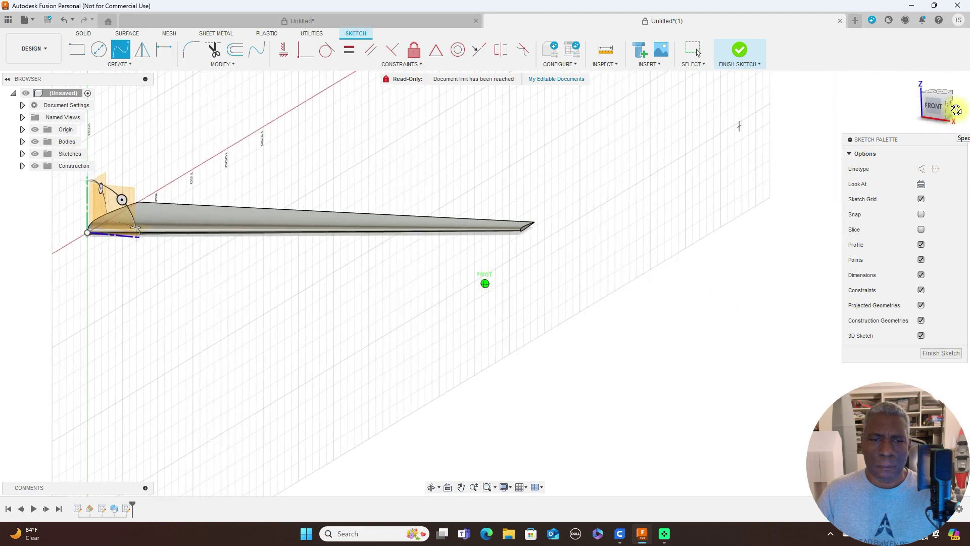
scroll(494, 291, up, 3)
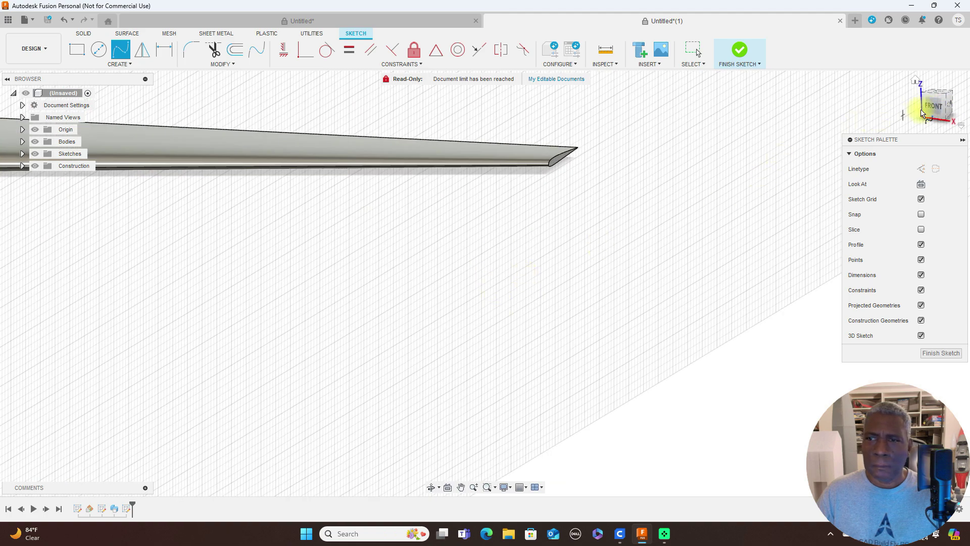
click(944, 110)
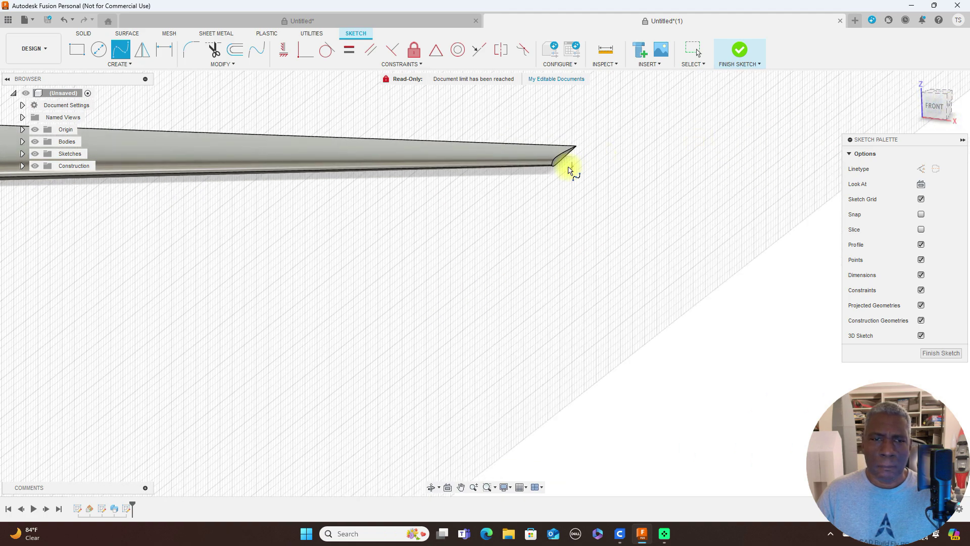
click(553, 166)
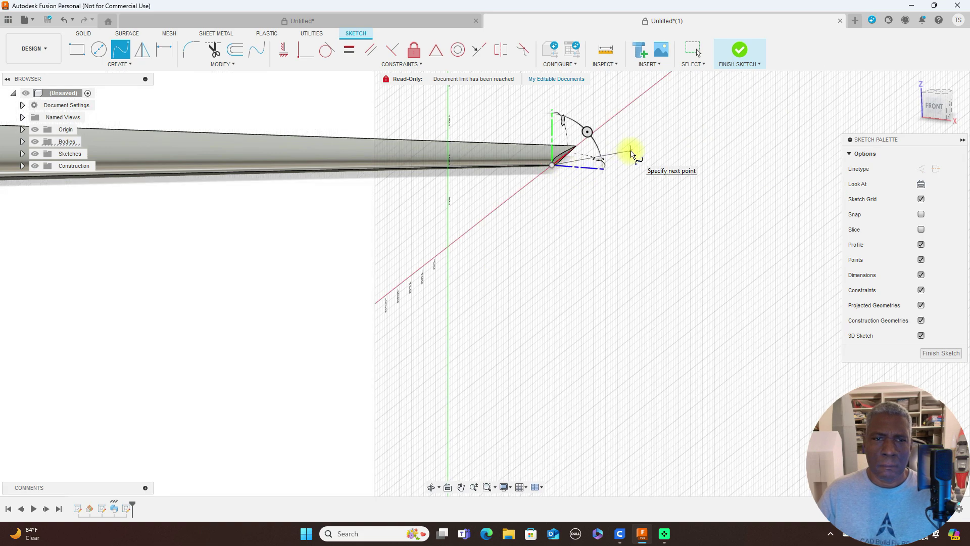
scroll(633, 152, down, 3)
middle_drag(632, 176, 655, 239)
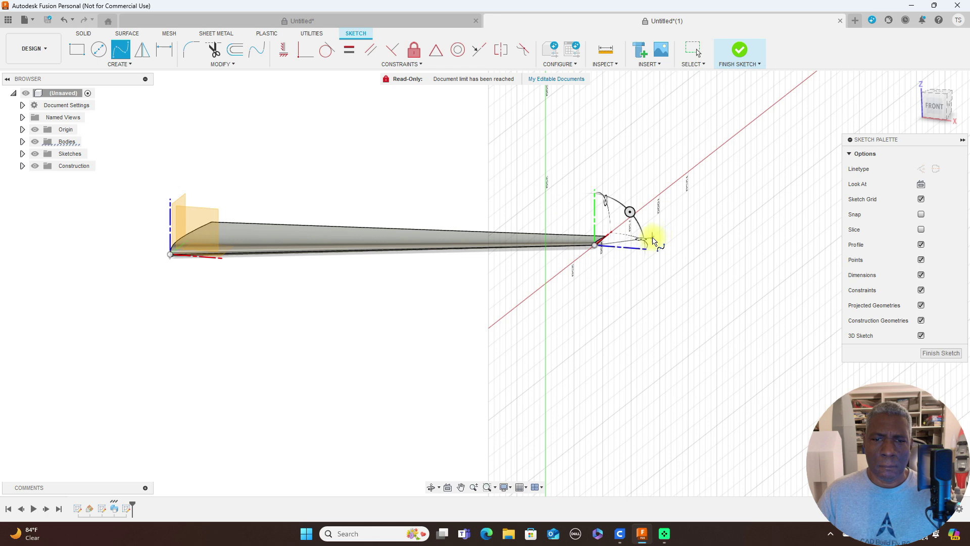
click(652, 239)
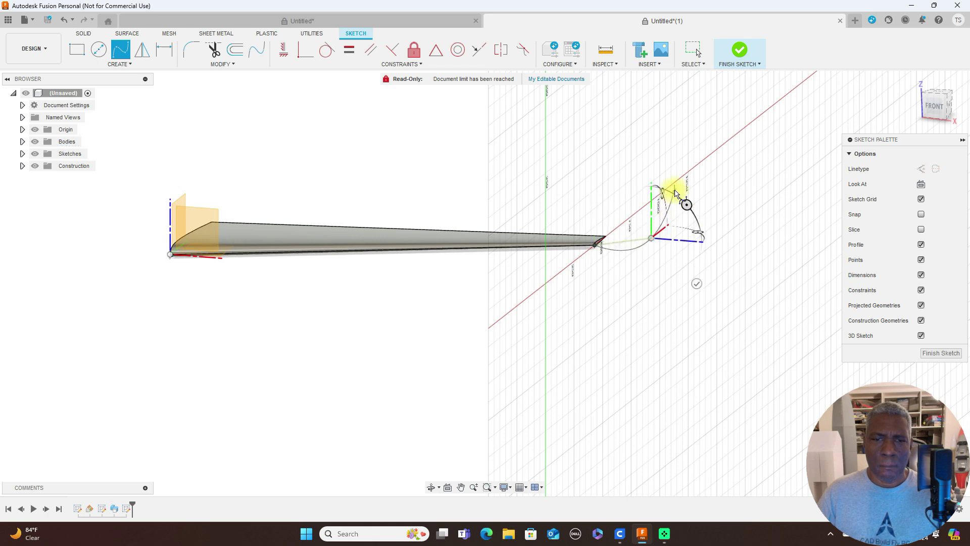
right_click(676, 191)
click(705, 193)
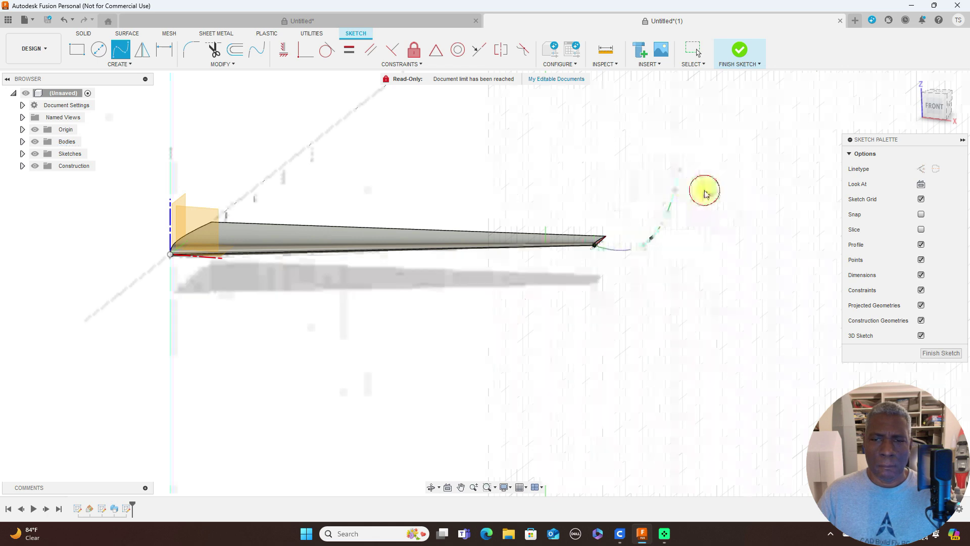
In the Right view, drag the spline's points so it arches up with a steeper bend
click(951, 107)
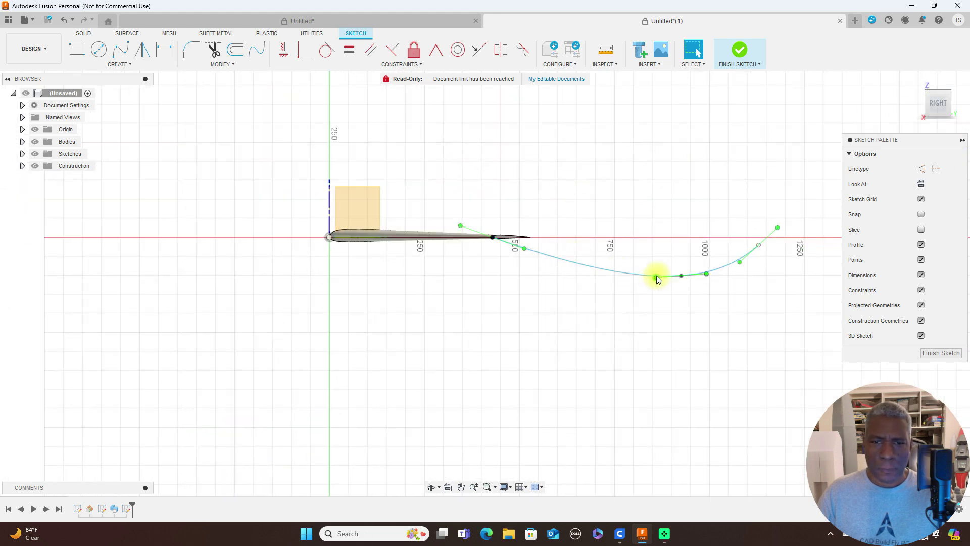
click(657, 276)
drag(683, 276, 682, 203)
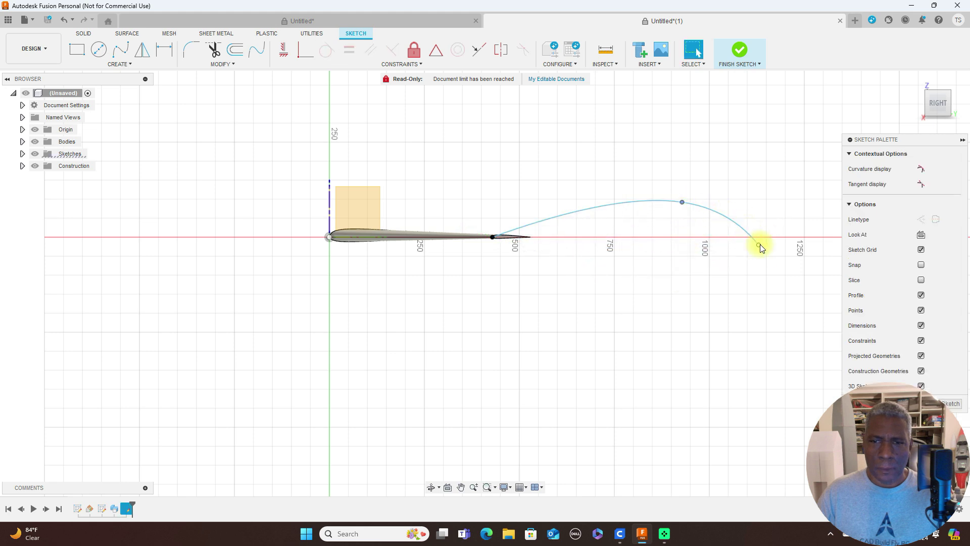
drag(760, 247, 747, 140)
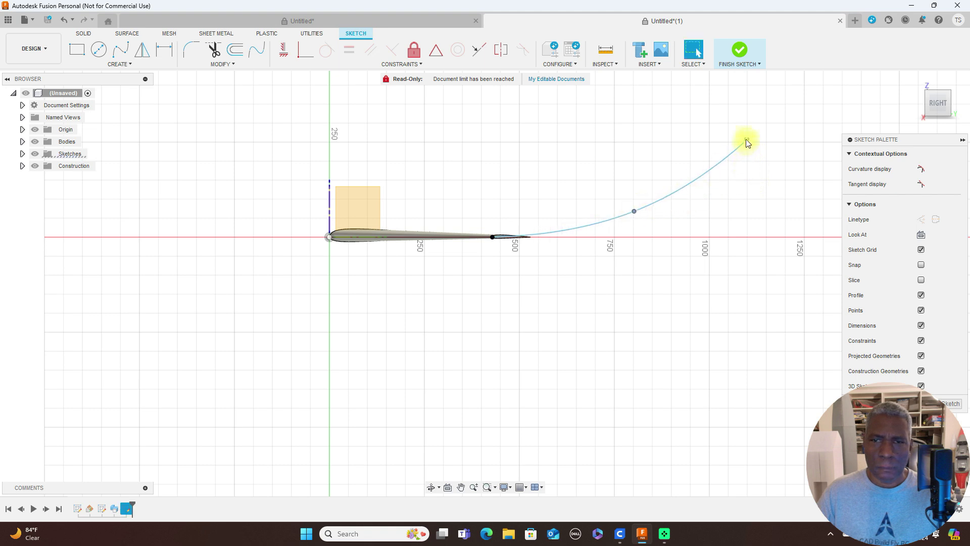
drag(747, 140, 665, 178)
drag(634, 211, 594, 224)
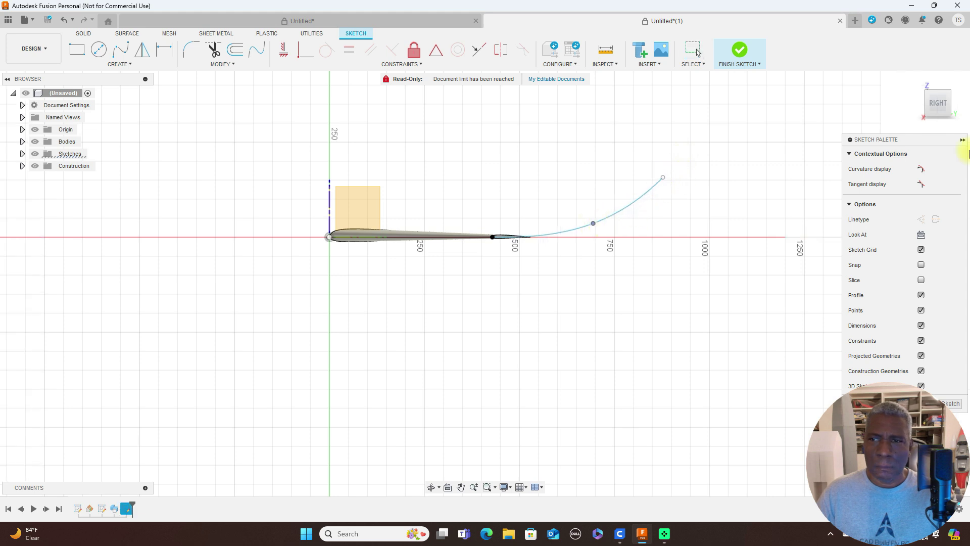
In the Front view, move the spline's middle and top points outboard to smooth the curve
click(920, 105)
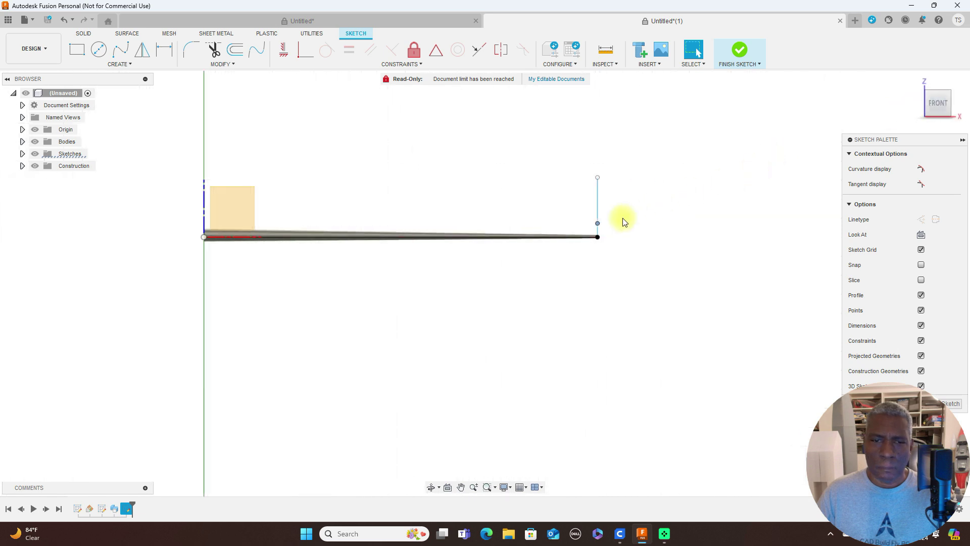
drag(600, 222, 615, 222)
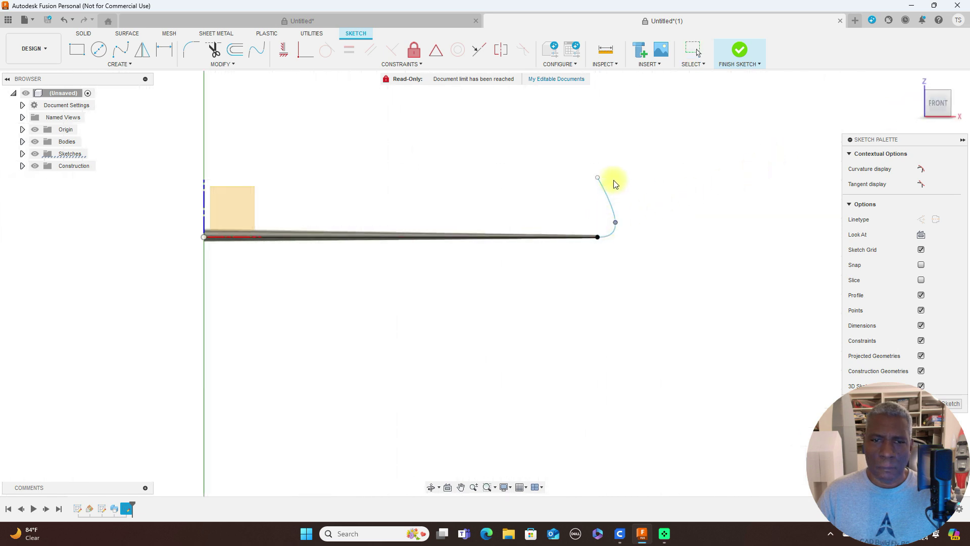
drag(608, 179, 617, 179)
drag(617, 222, 620, 223)
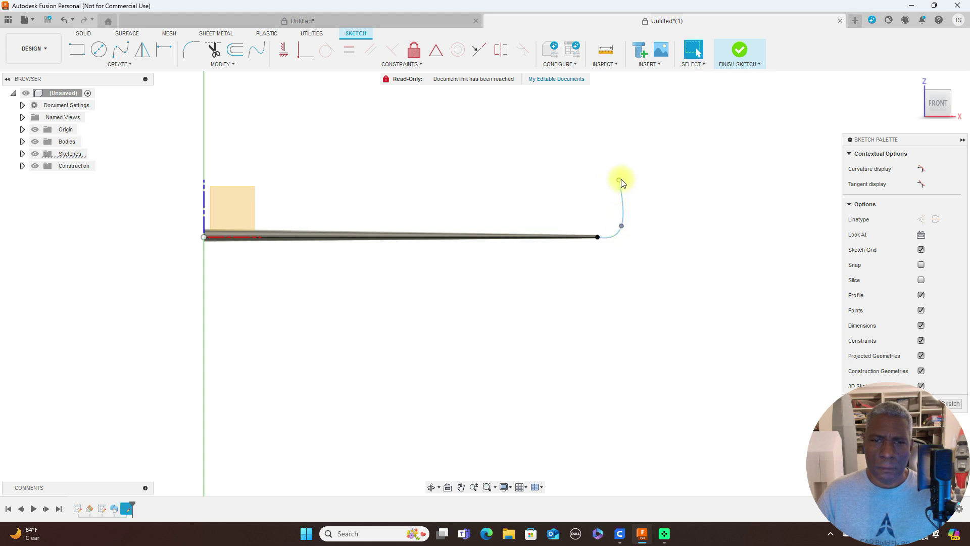
drag(620, 180, 630, 182)
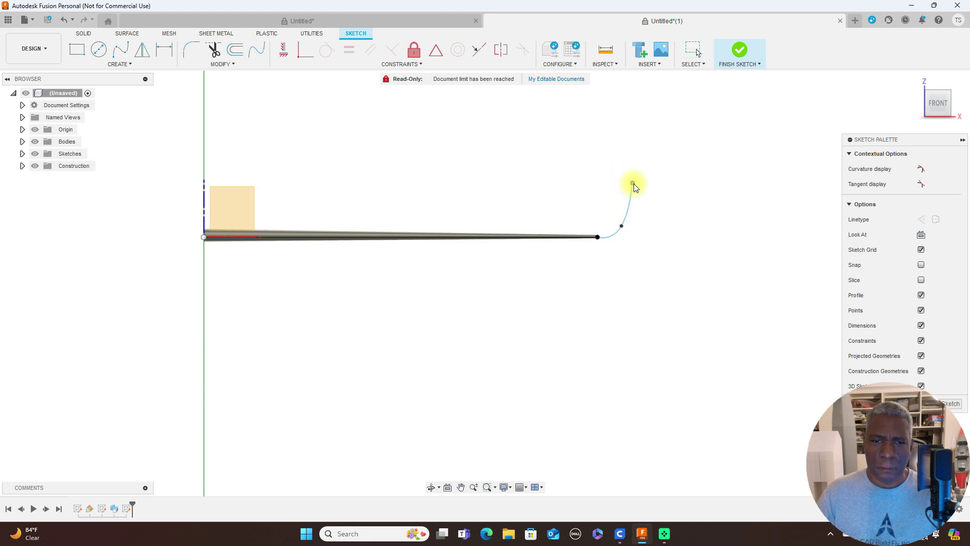
scroll(636, 269, up, 3)
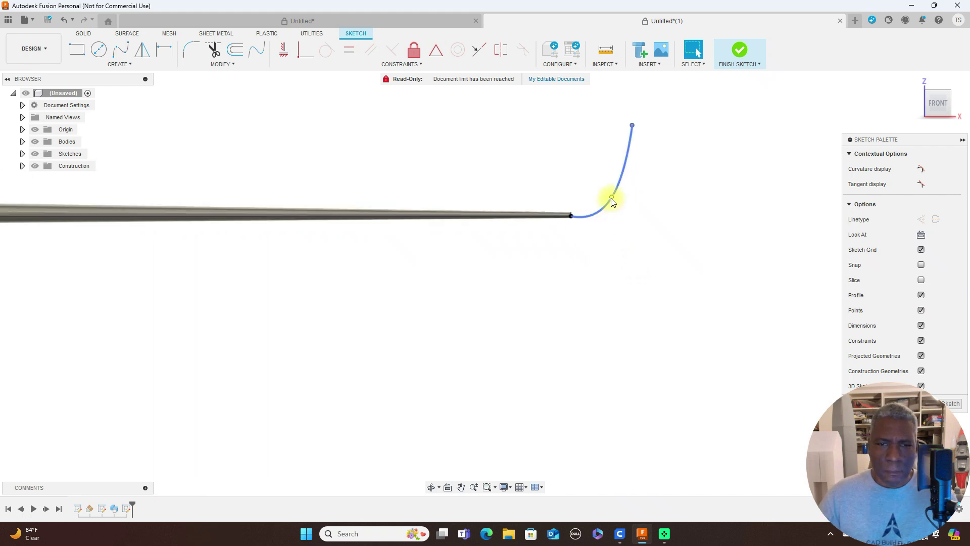
drag(611, 198, 625, 198)
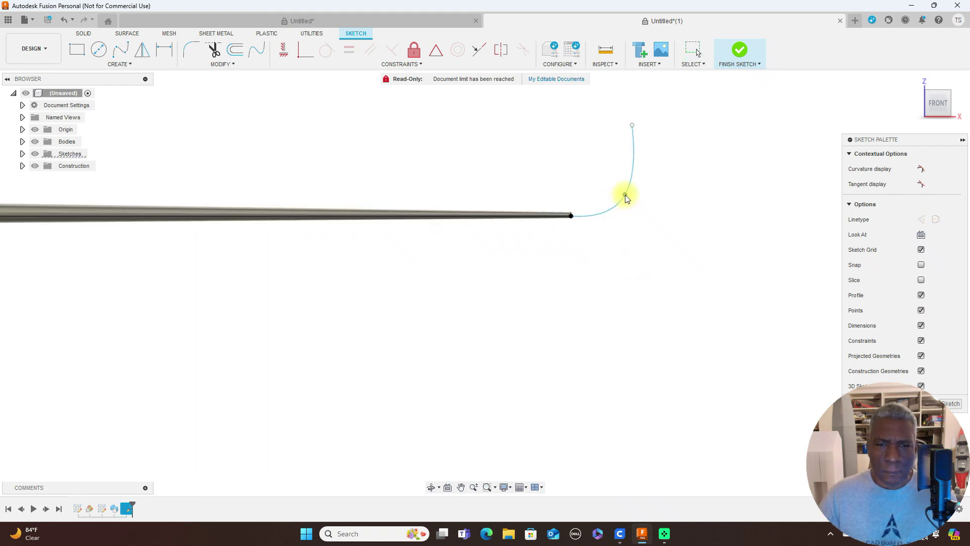
drag(639, 127, 666, 121)
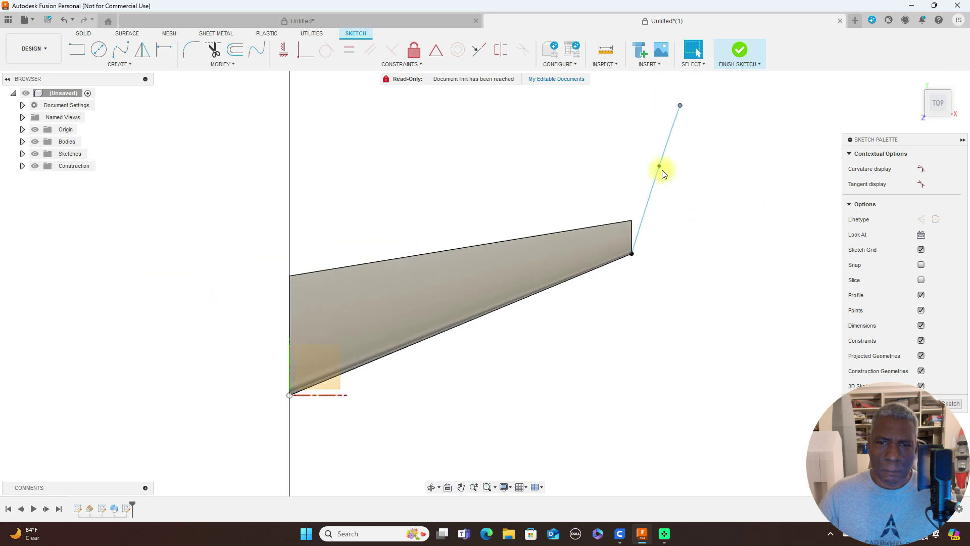
drag(661, 169, 668, 221)
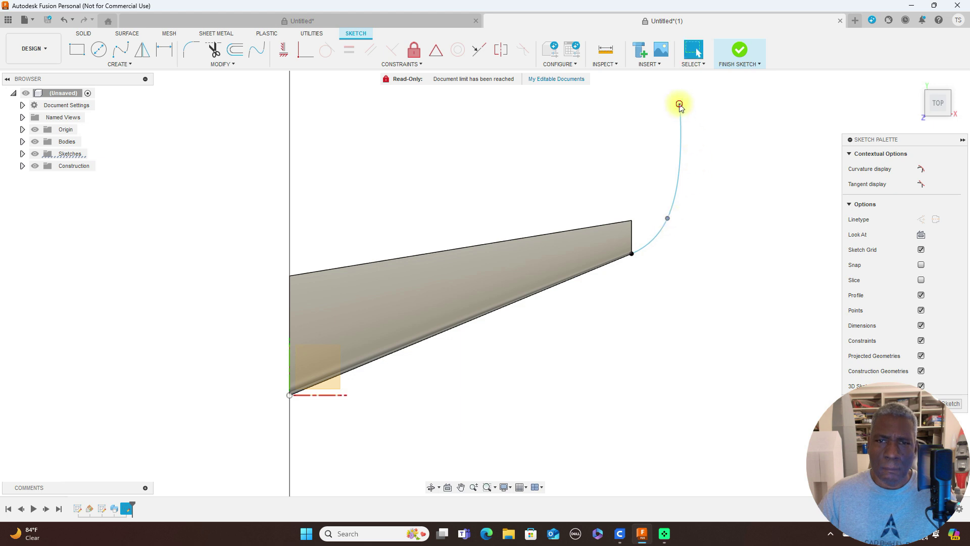
drag(681, 133, 687, 142)
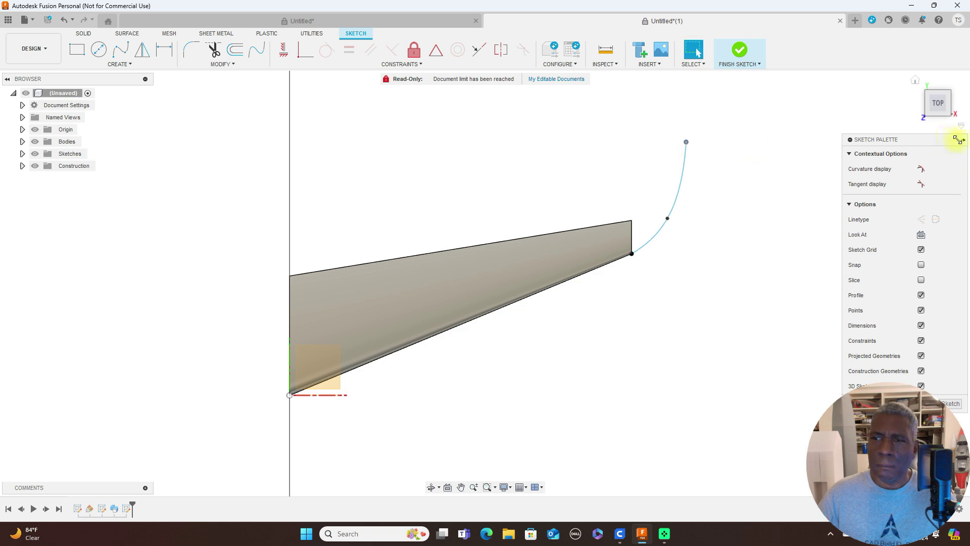
Check the curve from the front and right, then orbit to an angled view
click(938, 123)
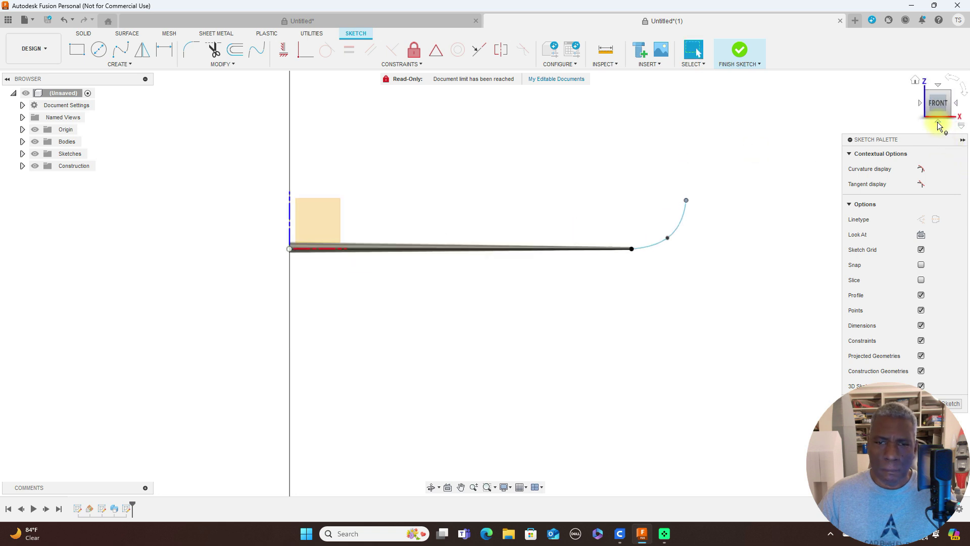
click(956, 104)
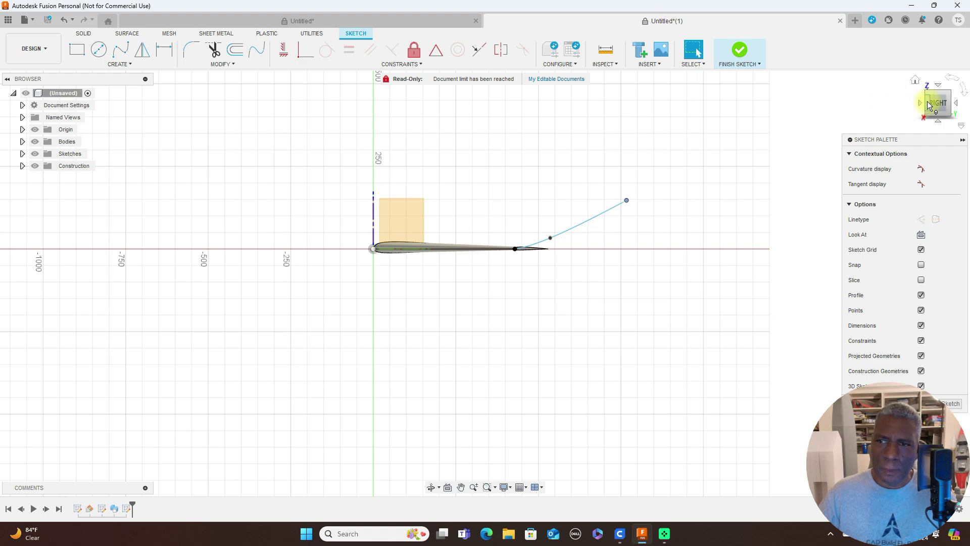
mouse_move(929, 105)
mouse_down()
mouse_move(22, 120)
mouse_move(84, 124)
mouse_move(64, 121)
mouse_up()
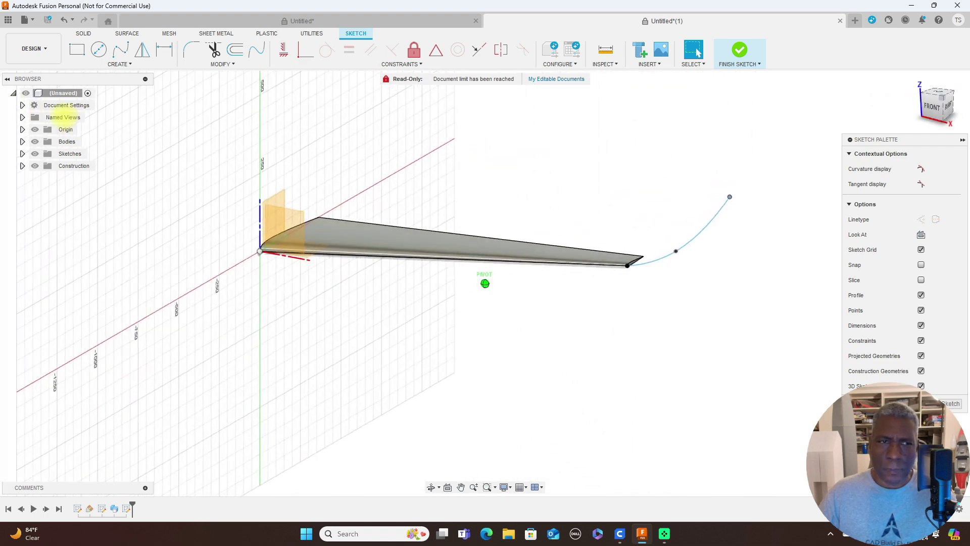
Draw a three-point spline from the other tip corner up high above the tip, then view from the front
click(127, 54)
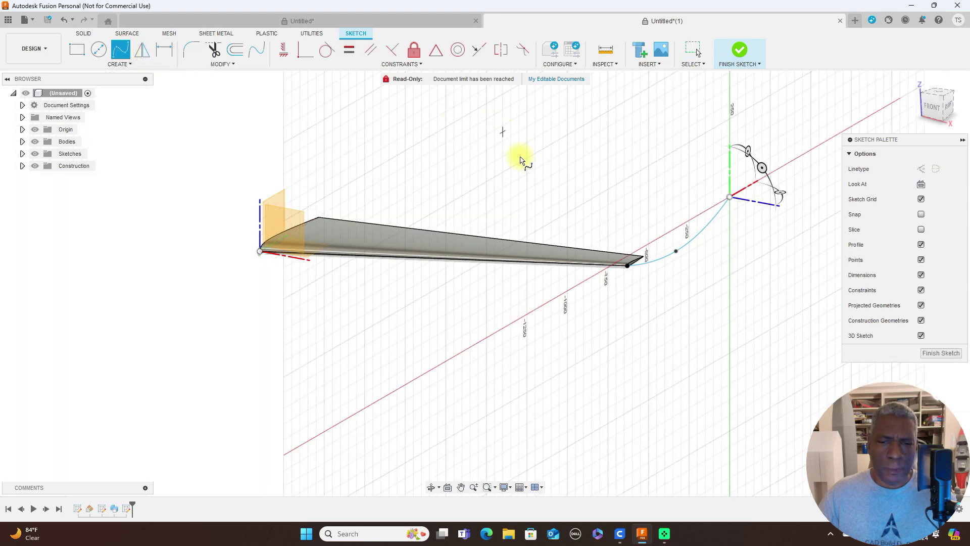
scroll(576, 186, up, 3)
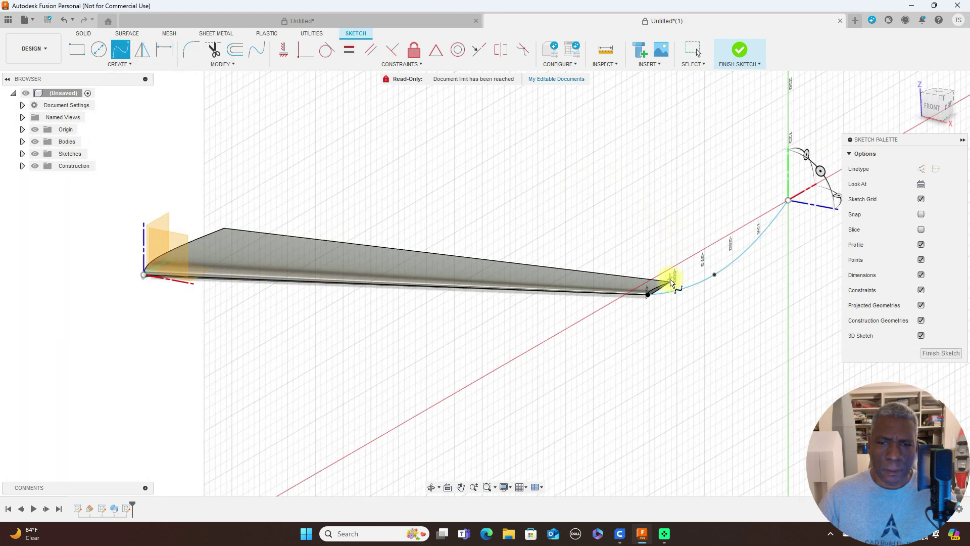
click(671, 282)
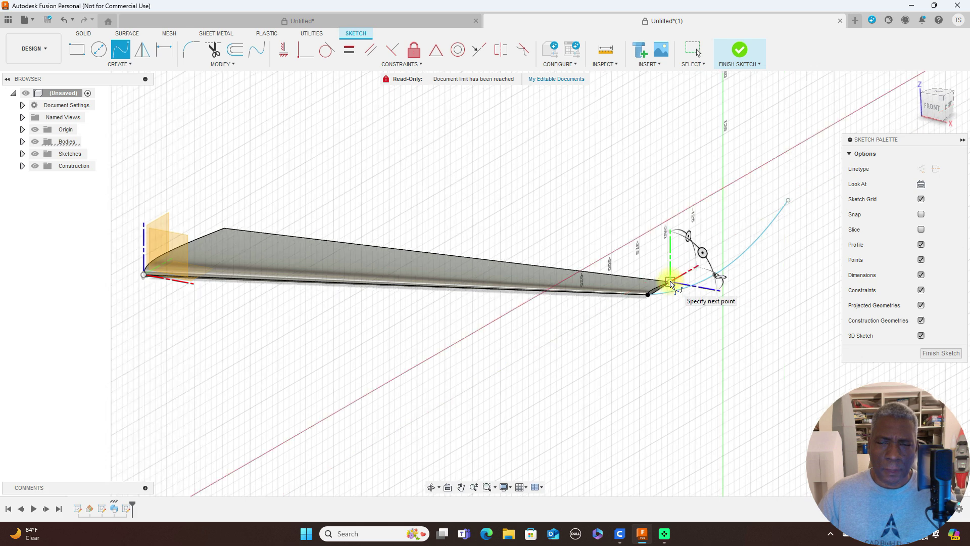
click(702, 270)
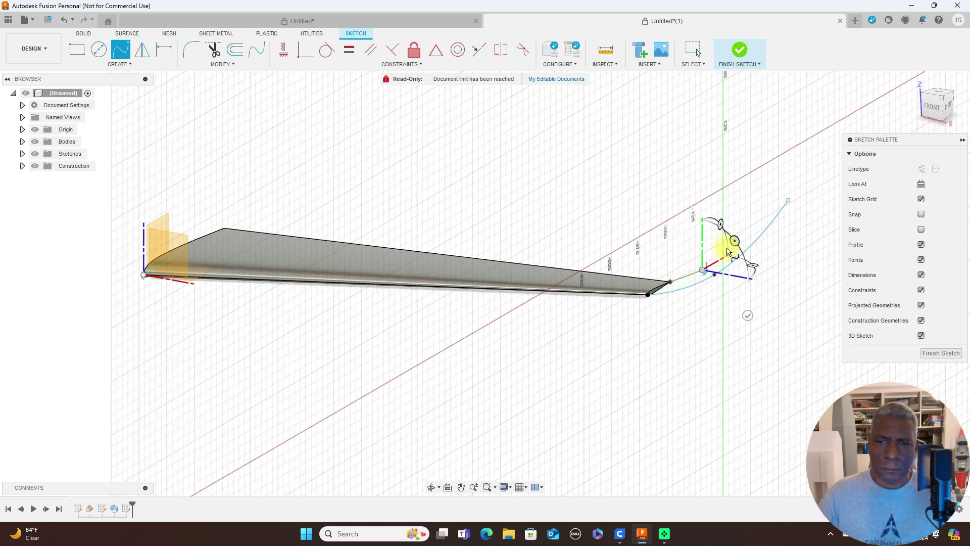
click(793, 185)
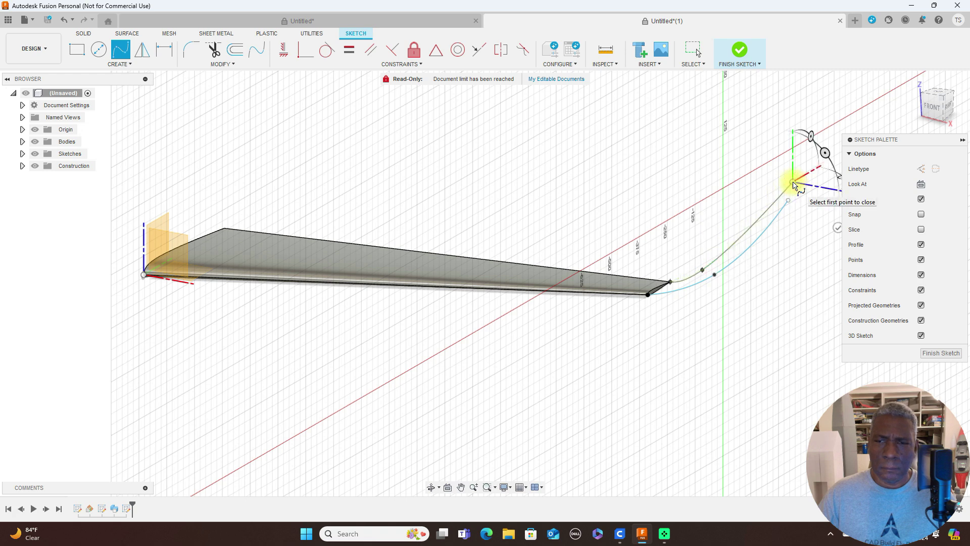
right_click(794, 185)
click(832, 182)
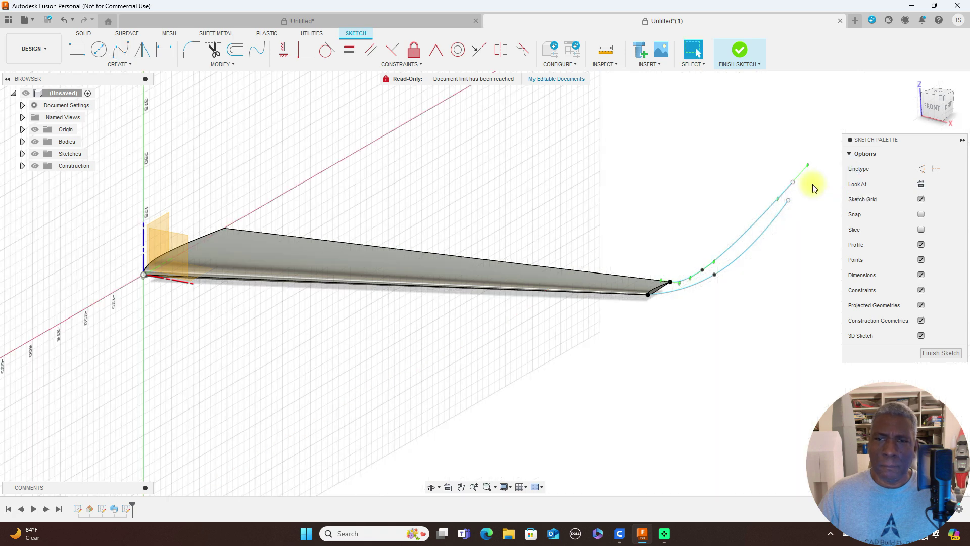
click(939, 115)
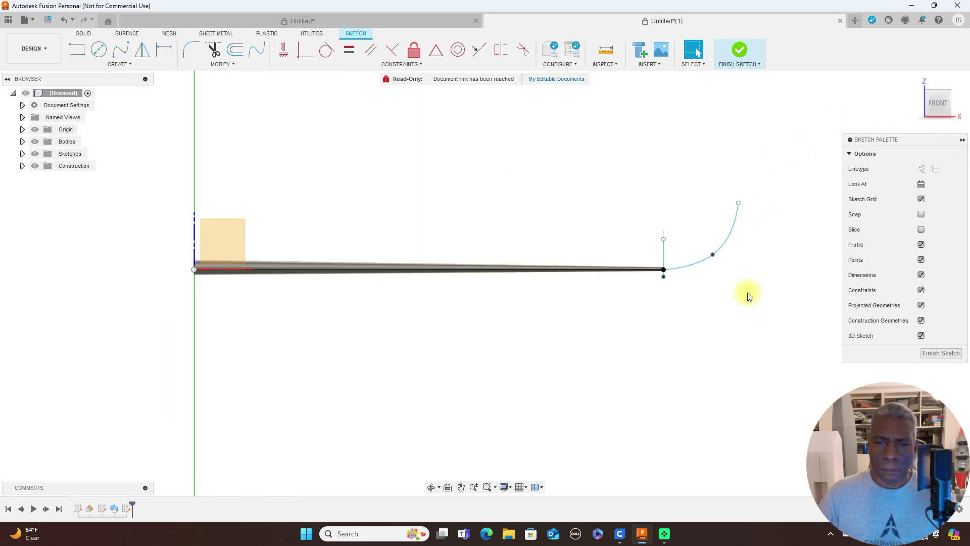
Bend the second spline near the wing tip and straighten the looped spline into an upward curve
scroll(747, 292, up, 4)
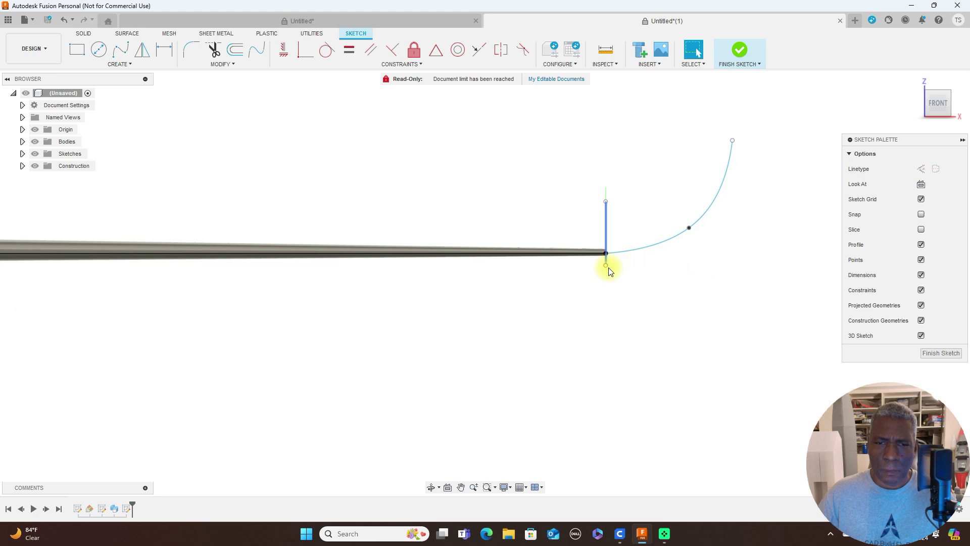
drag(615, 268, 684, 225)
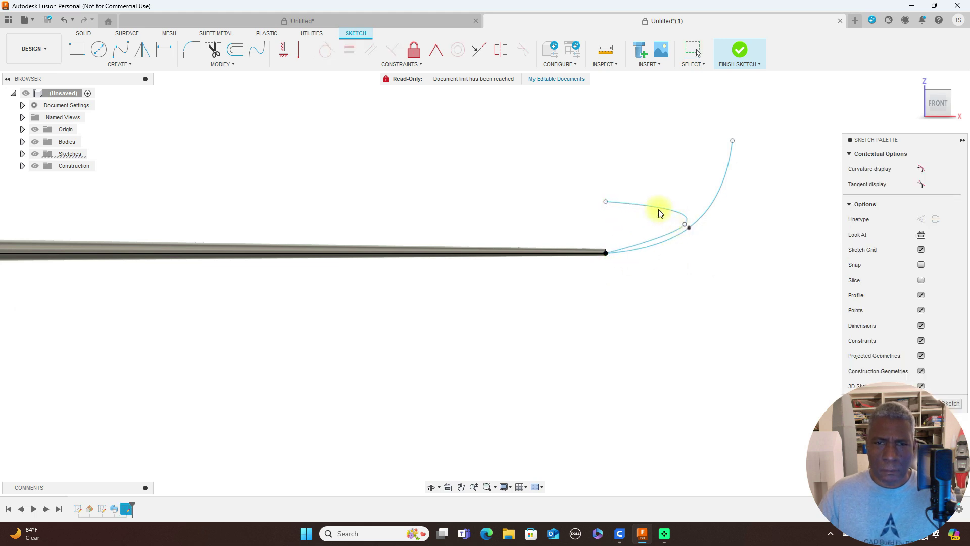
drag(607, 201, 738, 130)
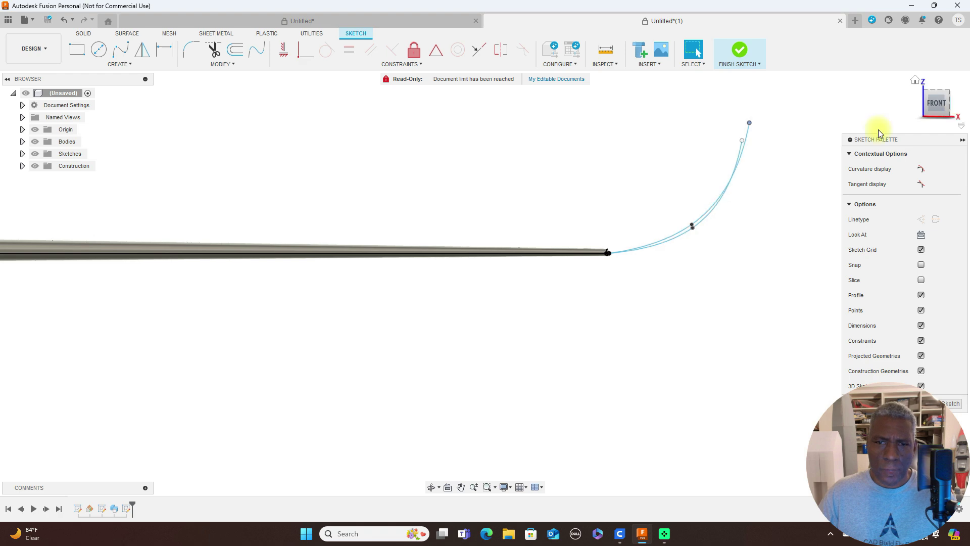
In the side view, move the lower and upper splines' end points inward
click(959, 105)
scroll(686, 273, down, 4)
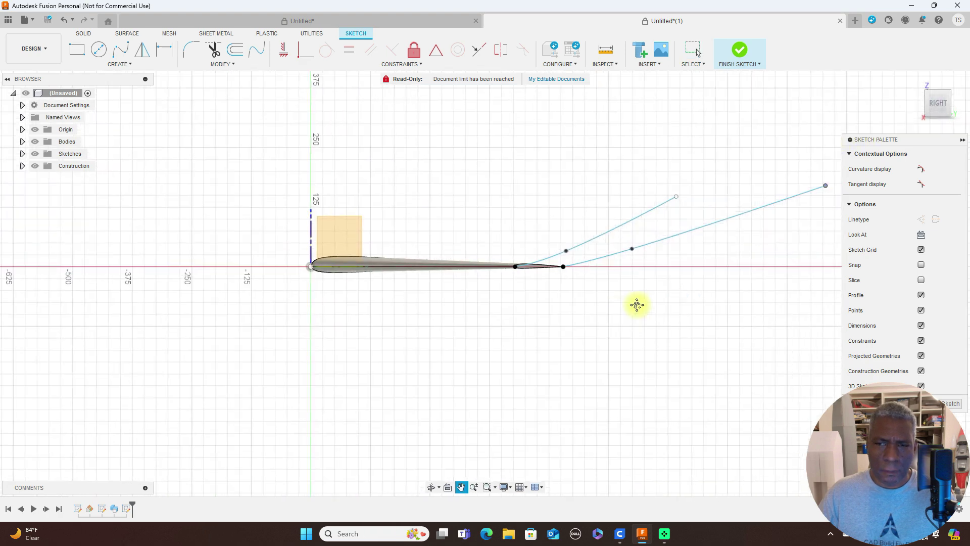
drag(753, 192, 633, 205)
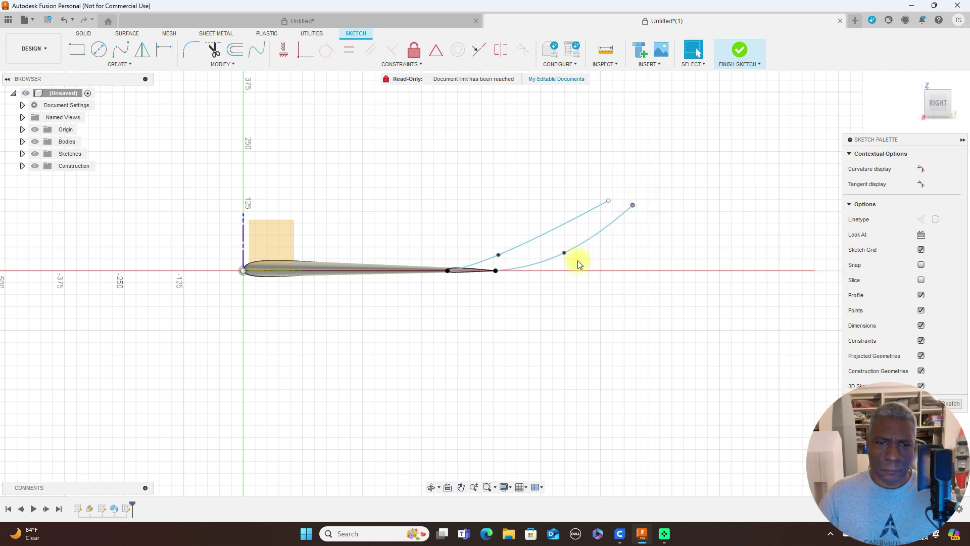
click(560, 247)
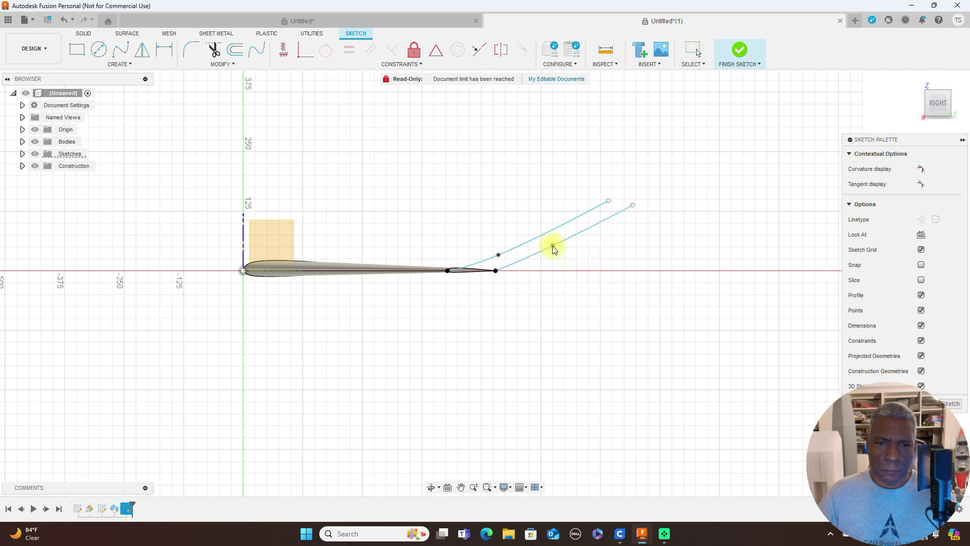
click(609, 201)
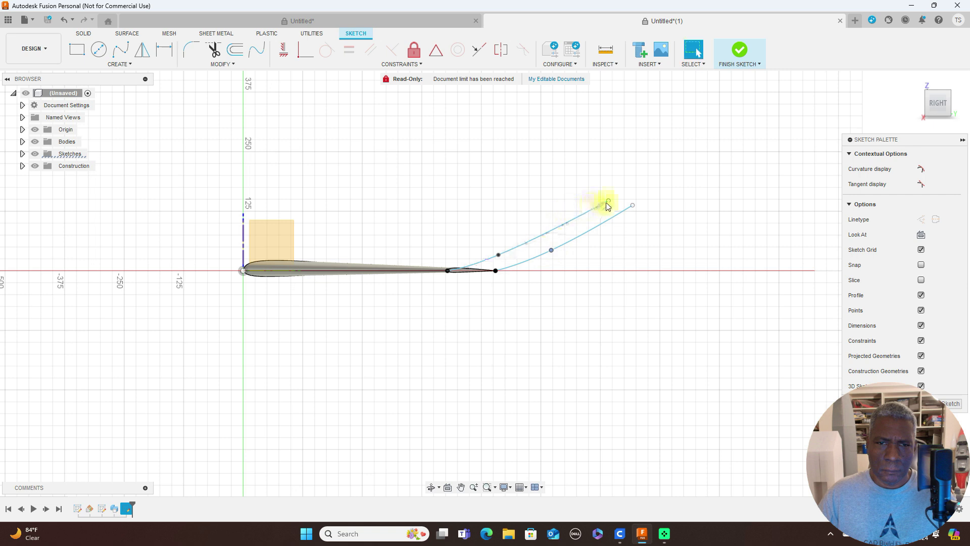
drag(609, 202, 568, 202)
Bring both end points closer and reshape the lower spline through its middle fit point
drag(633, 205, 594, 208)
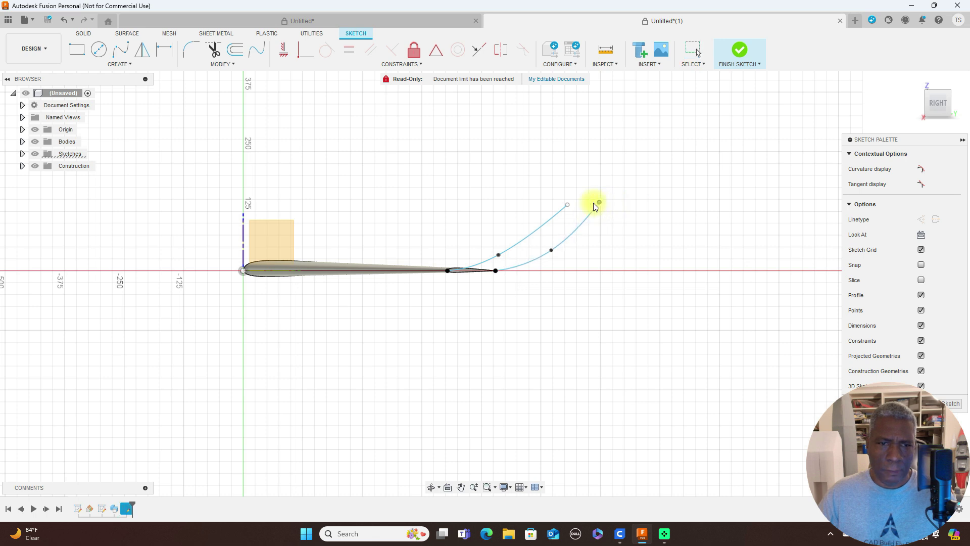
click(568, 205)
drag(568, 207, 578, 205)
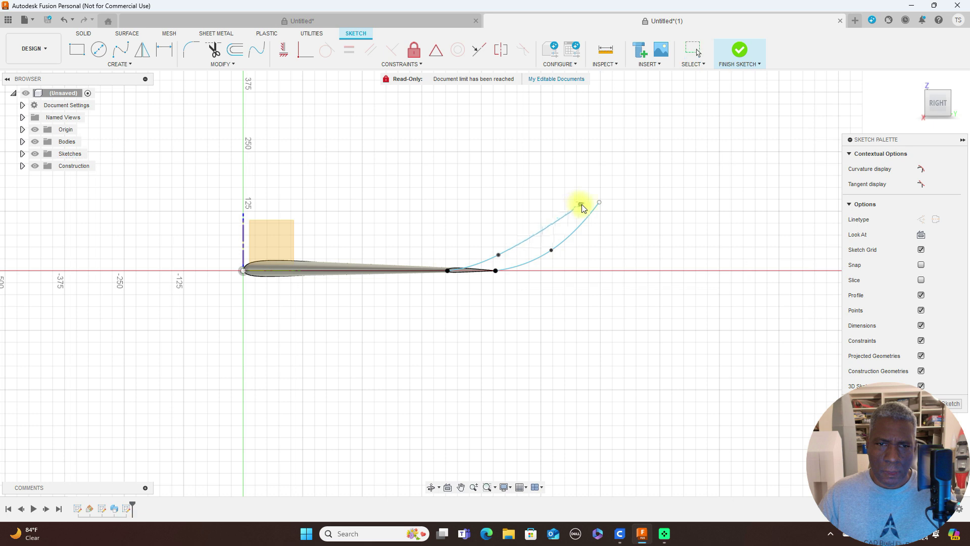
drag(554, 247, 517, 253)
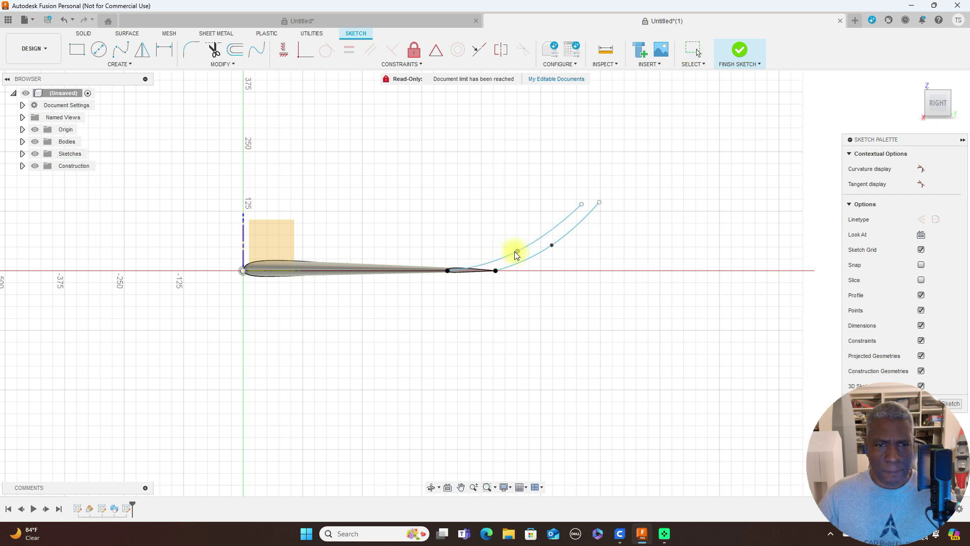
mouse_move(934, 100)
mouse_down()
mouse_move(856, 122)
mouse_move(905, 123)
mouse_up()
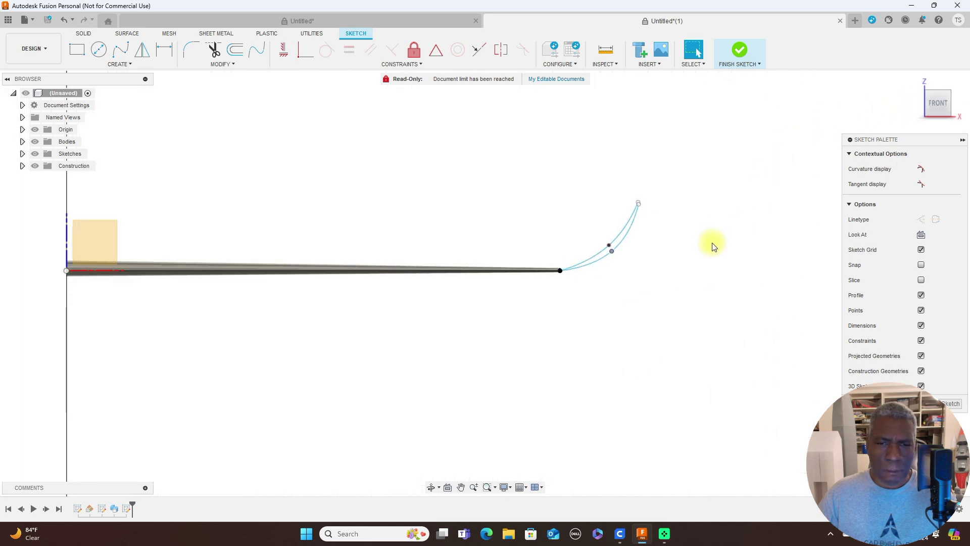
Pull the upper winglet spline down onto the lower one
scroll(713, 246, up, 2)
middle_drag(671, 283, 732, 264)
scroll(728, 258, up, 2)
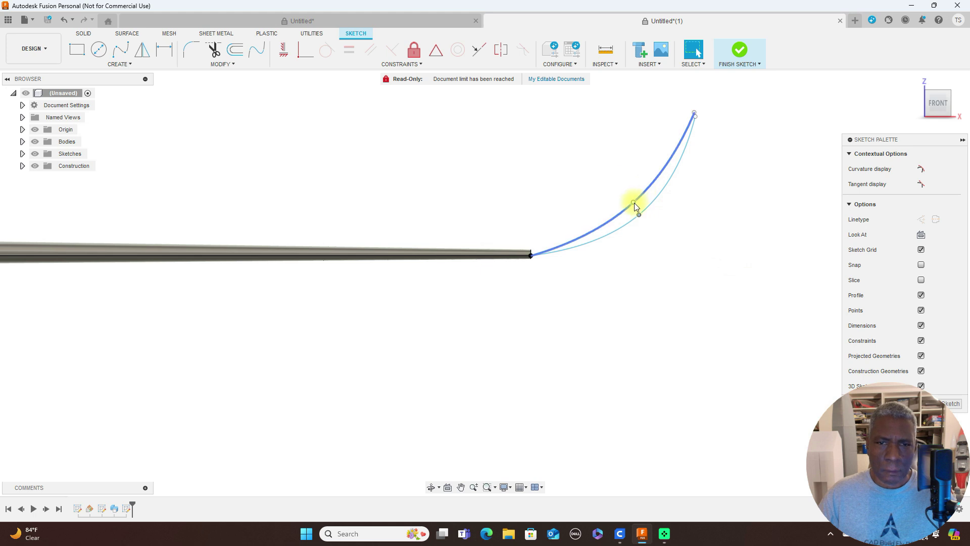
drag(634, 202, 641, 212)
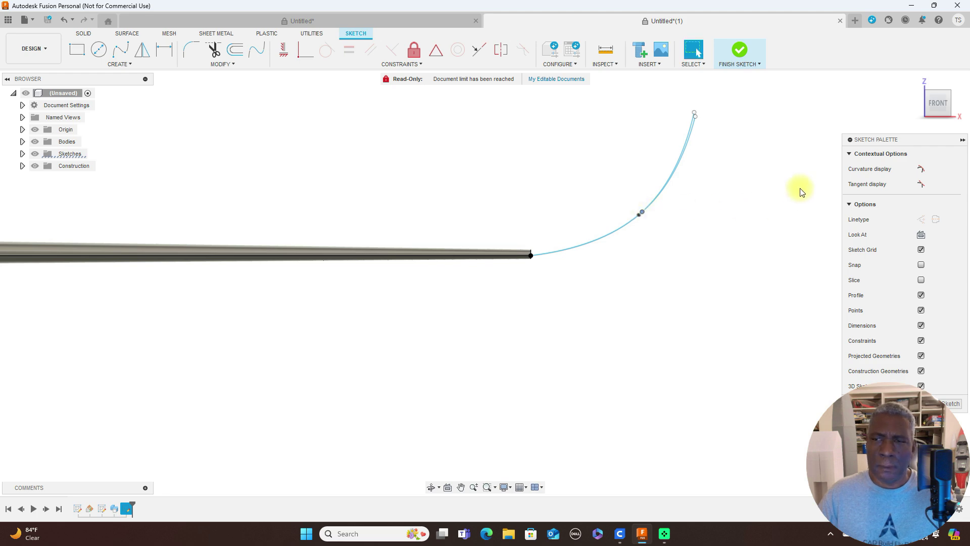
In the side view, nudge the lower spline's middle fit point down-left
click(956, 103)
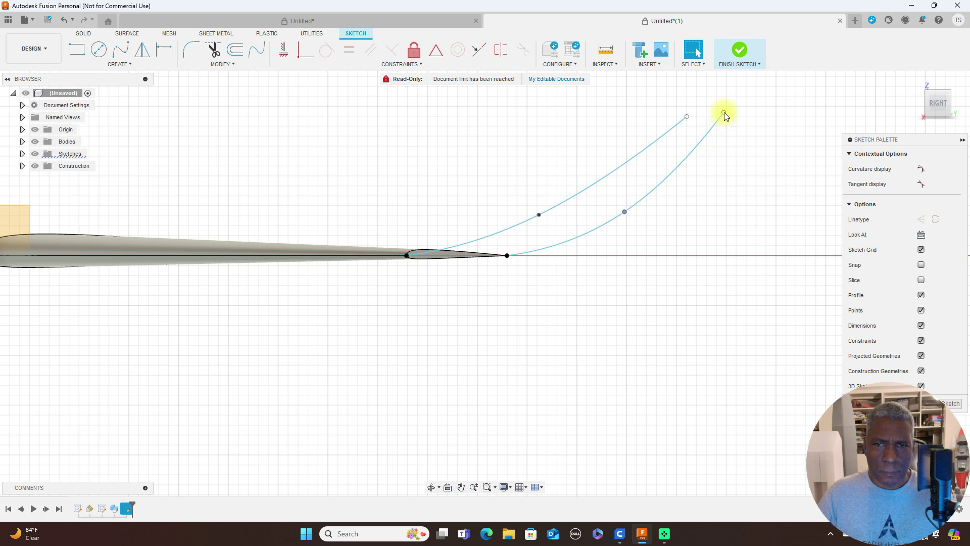
click(626, 212)
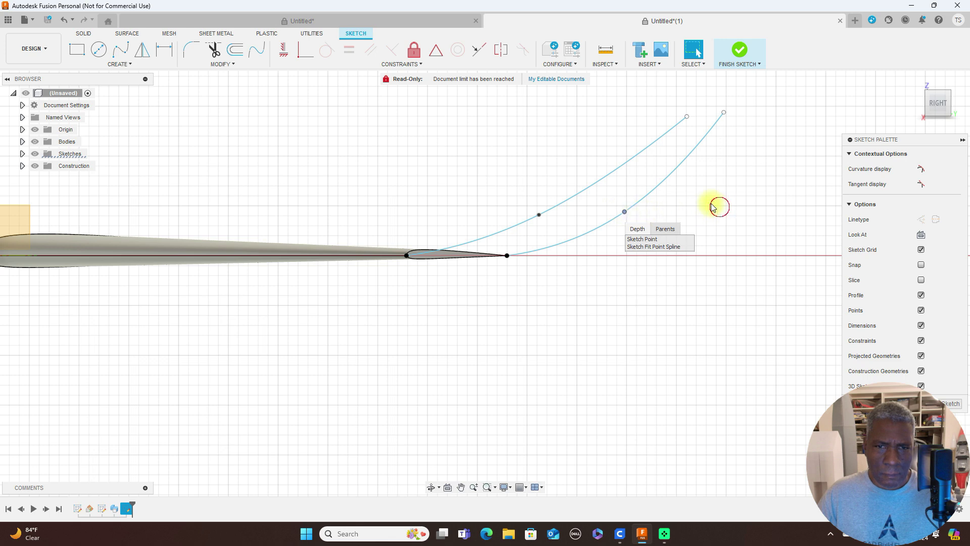
click(626, 212)
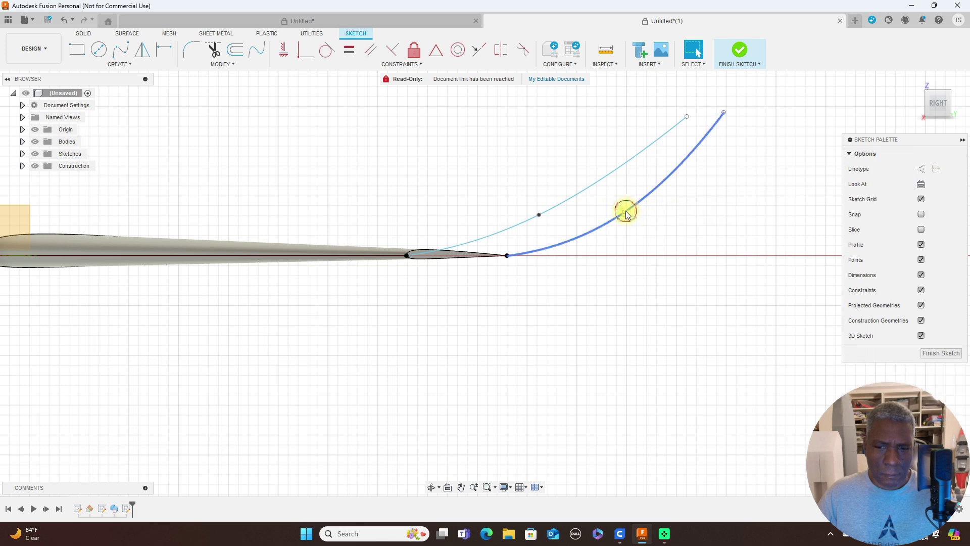
click(623, 210)
drag(616, 208, 612, 212)
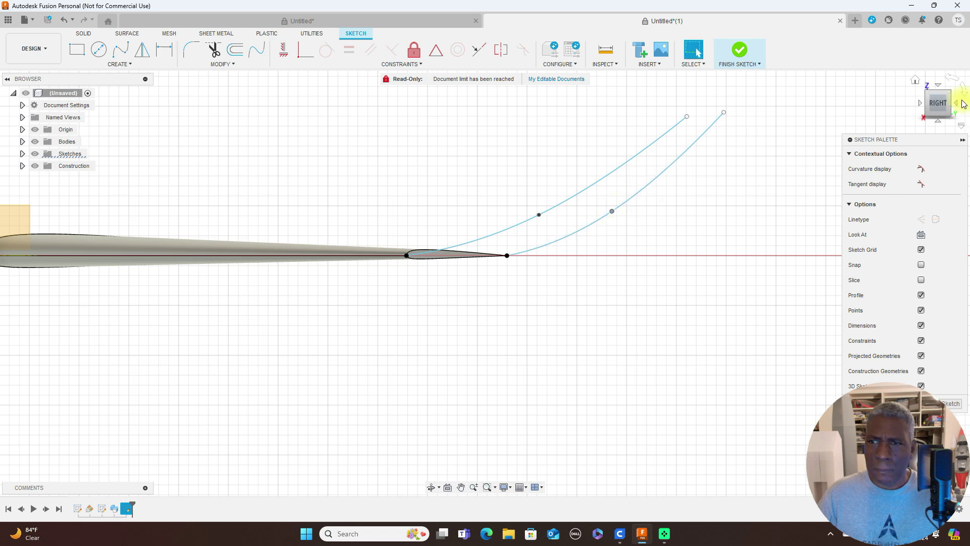
Check the two splines from the front, side, back and top views
click(917, 107)
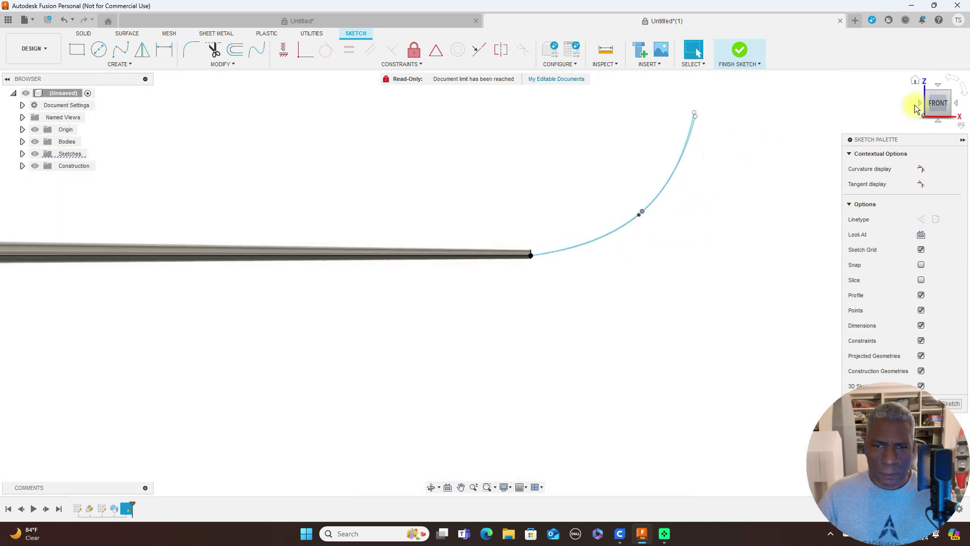
click(959, 107)
click(959, 107)
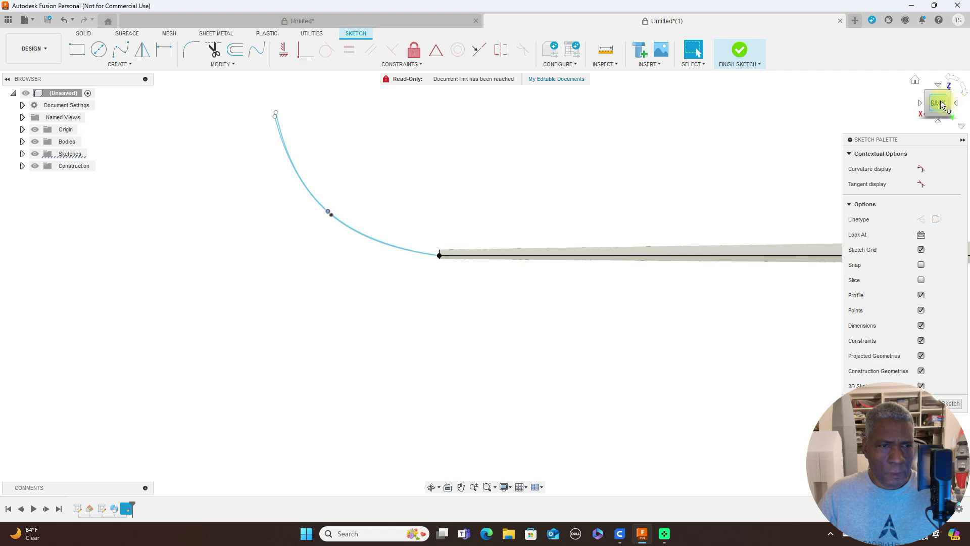
click(921, 104)
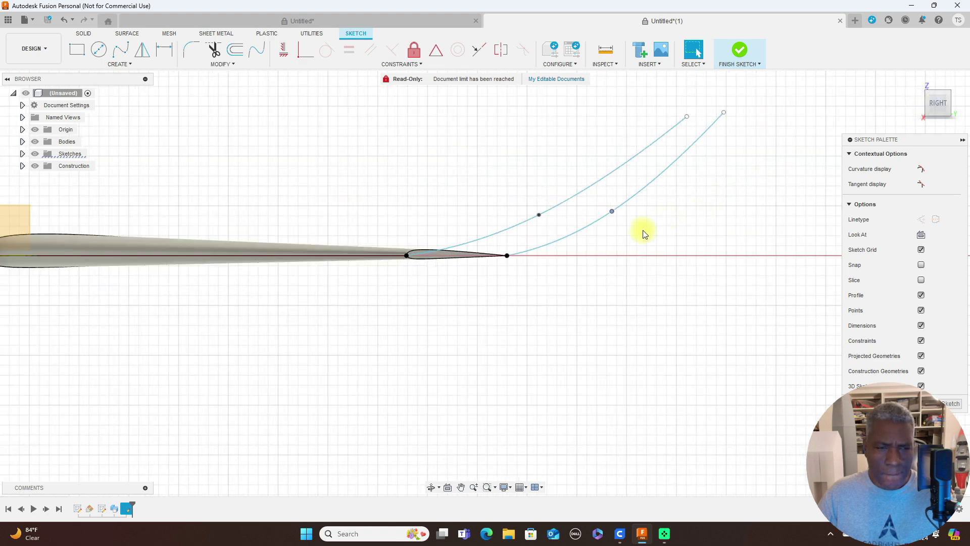
click(923, 99)
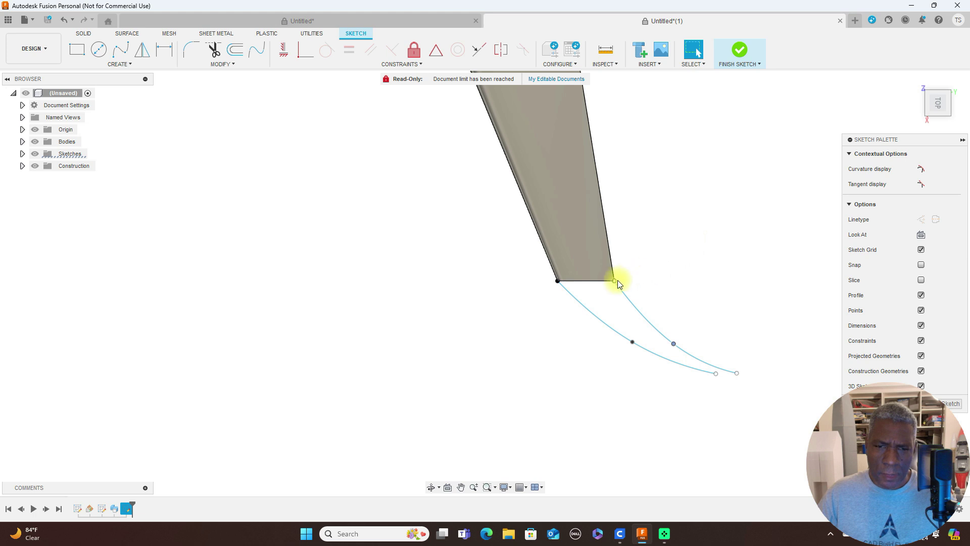
Delete the right spline's extra fit point and attach its end to the wing corner
click(673, 344)
key(Delete)
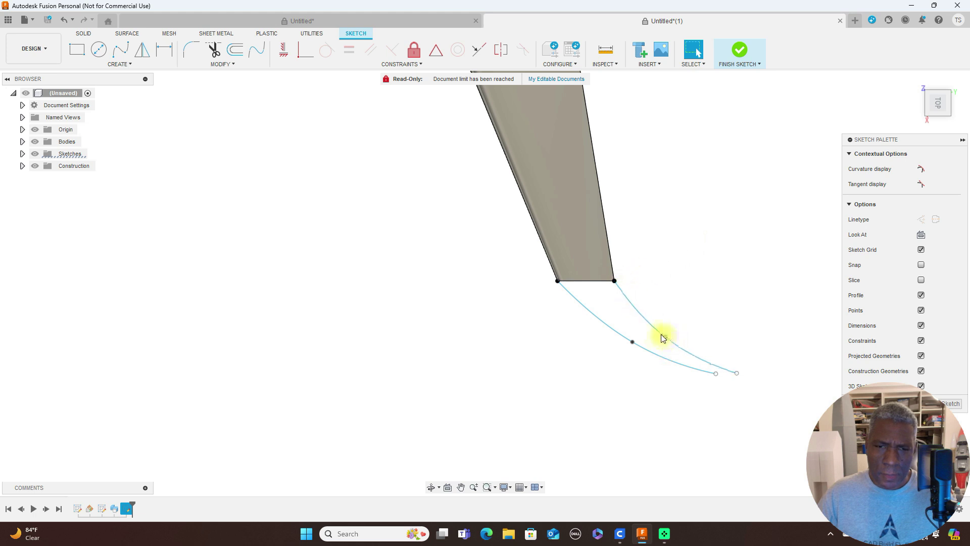
click(628, 305)
drag(613, 280, 615, 281)
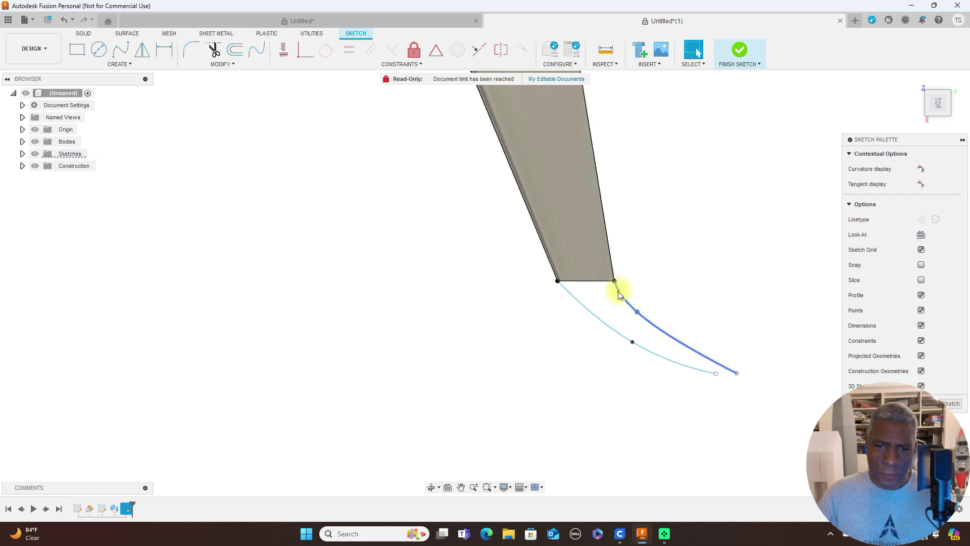
click(629, 342)
key(Escape)
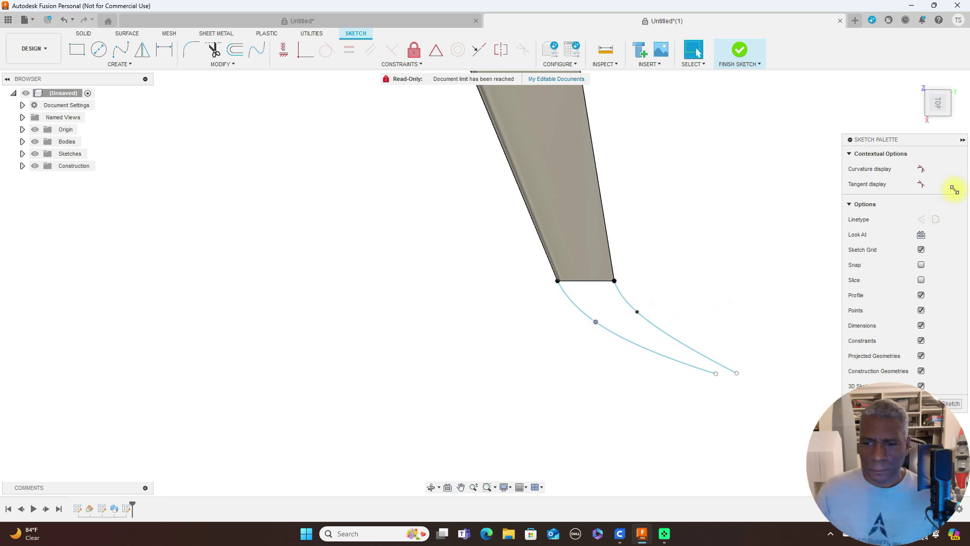
From the side view, raise both splines' fit points into upward arcs
click(939, 117)
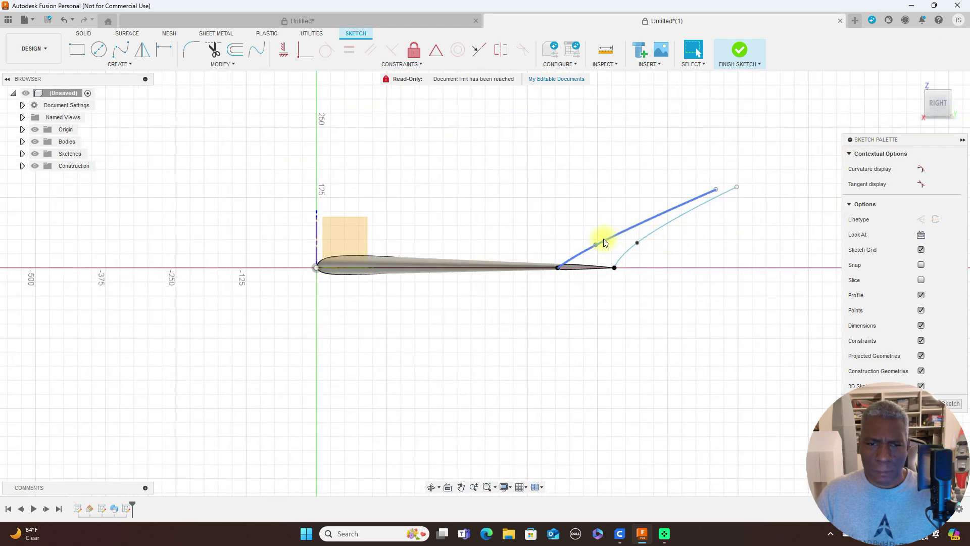
drag(596, 243, 600, 233)
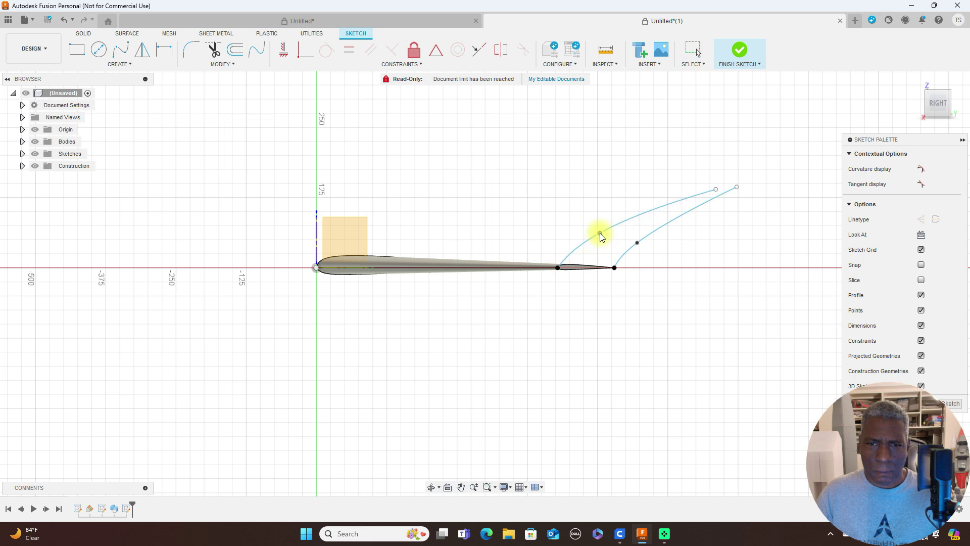
drag(637, 243, 647, 233)
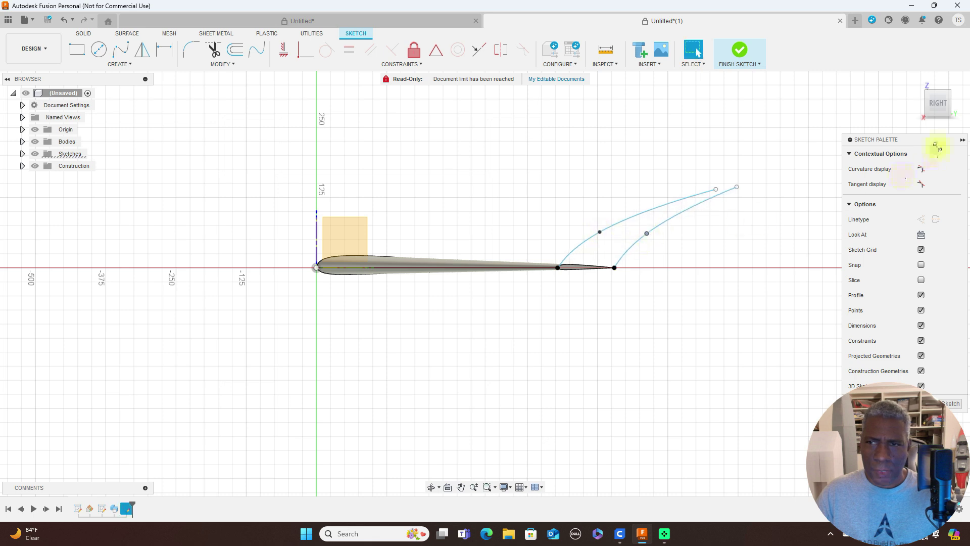
click(938, 93)
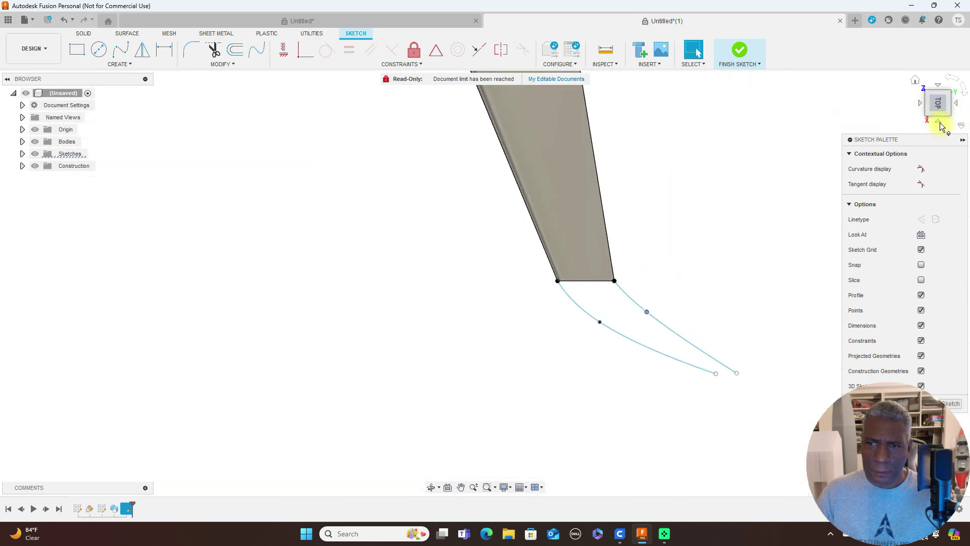
click(939, 121)
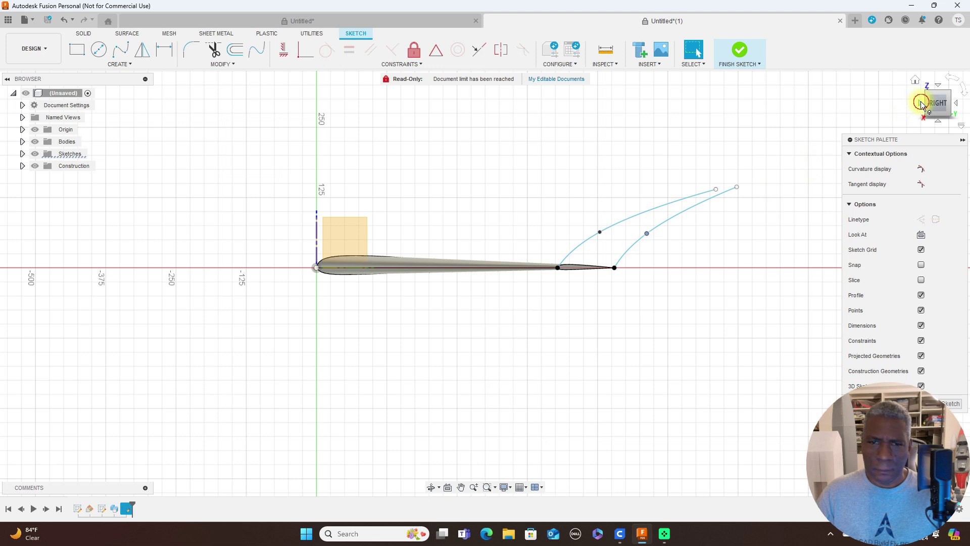
Viewed edge-on from the front, bow the tip curve down until it meets the other curve
click(922, 104)
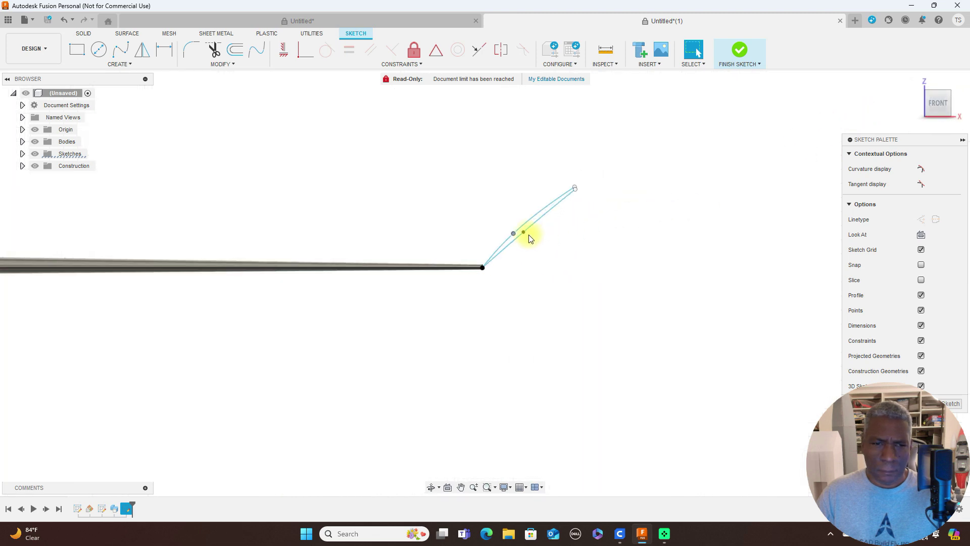
drag(526, 238, 526, 251)
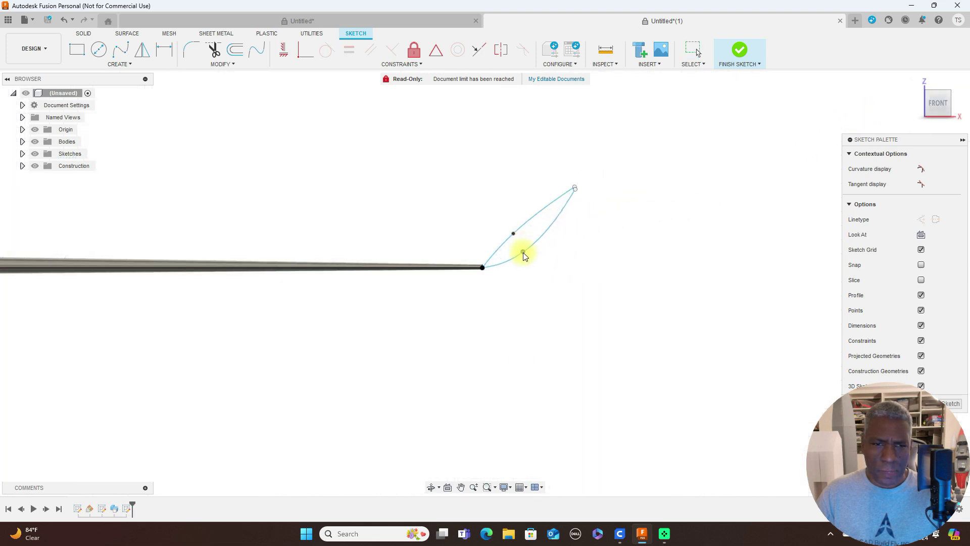
click(516, 236)
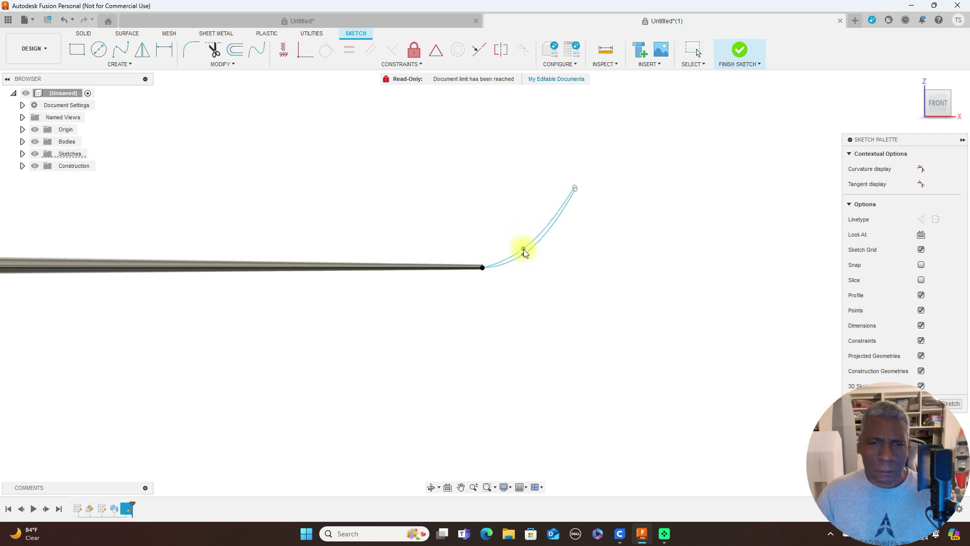
drag(524, 250, 526, 253)
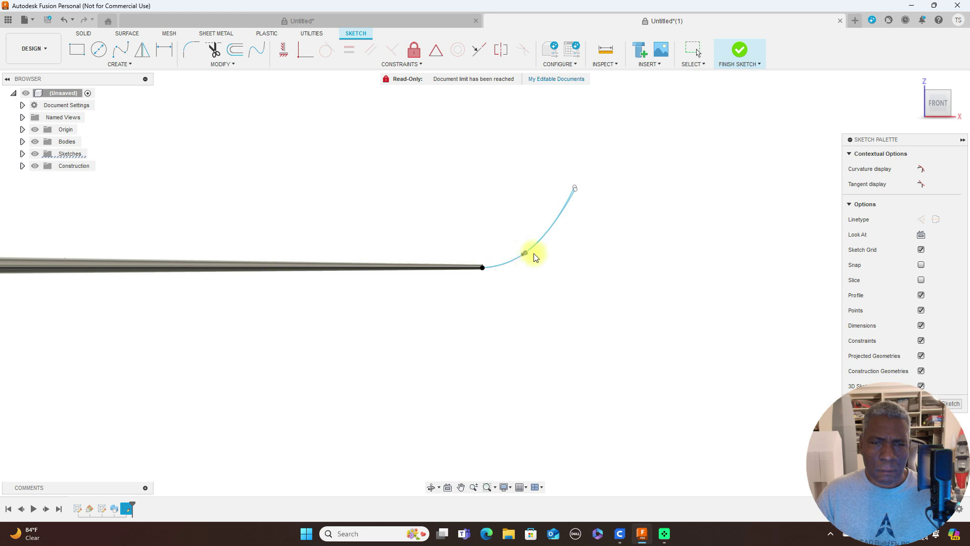
click(958, 107)
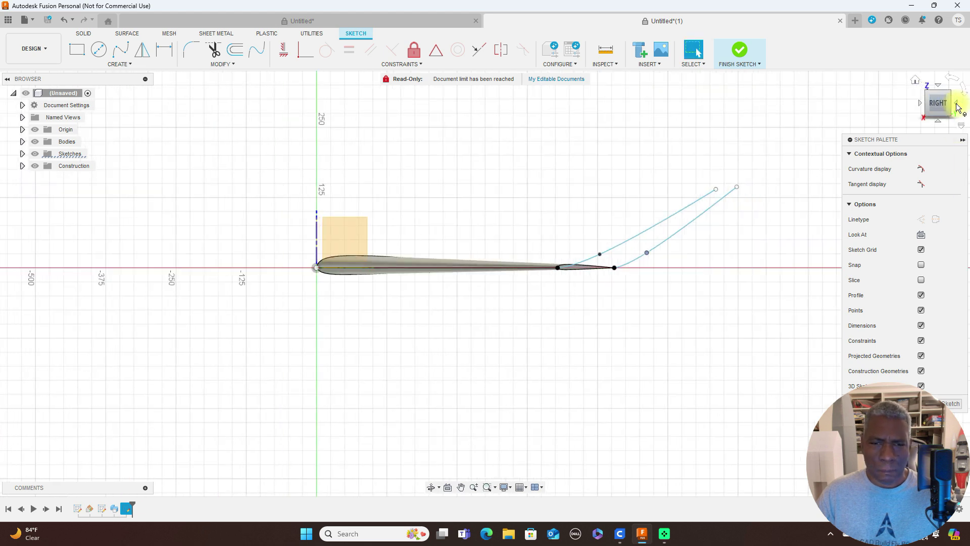
click(921, 105)
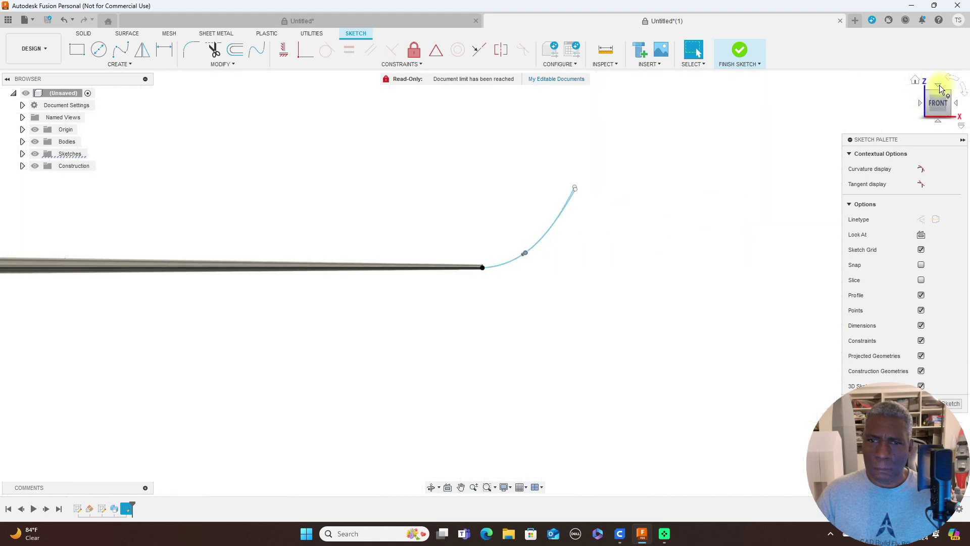
click(940, 87)
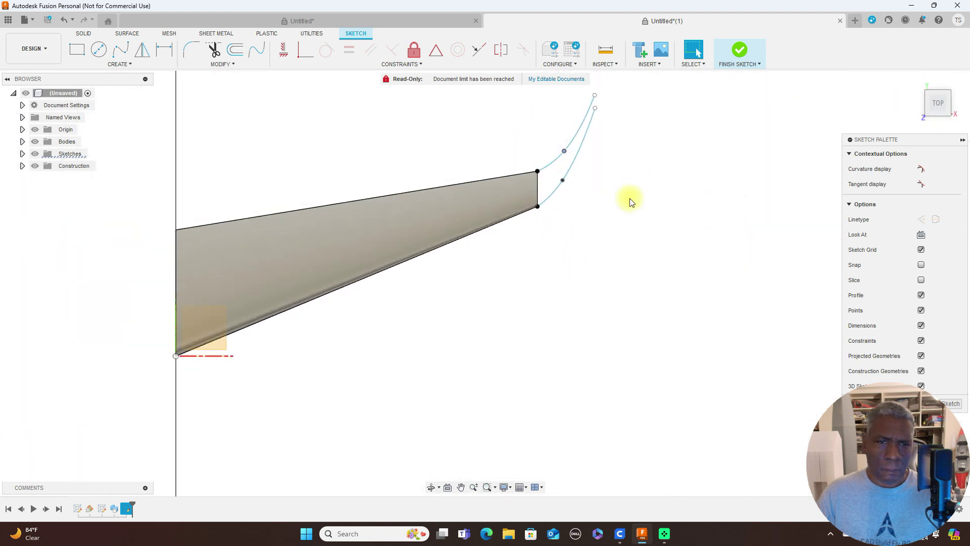
In a zoomed Top view, pull both tip curves' fit points slightly down
scroll(630, 200, up, 3)
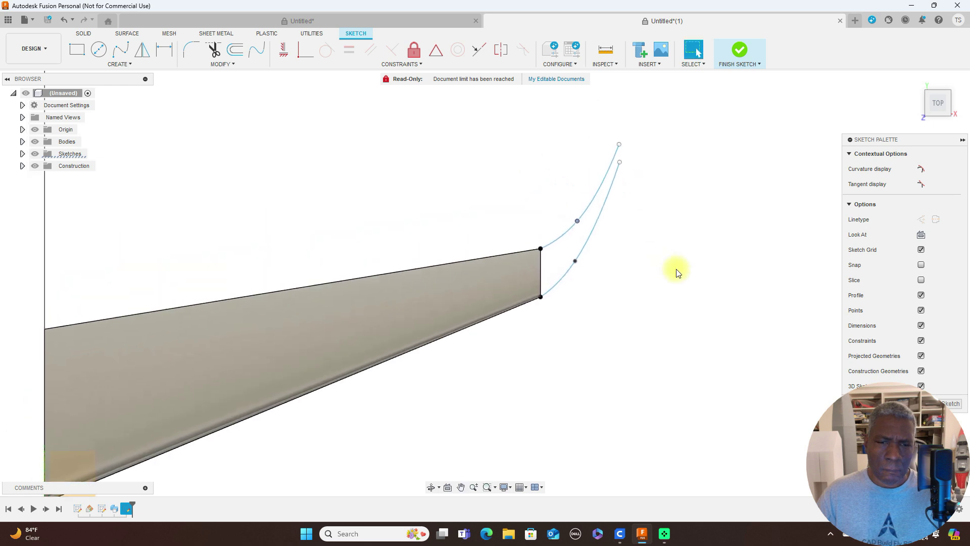
scroll(678, 273, up, 1)
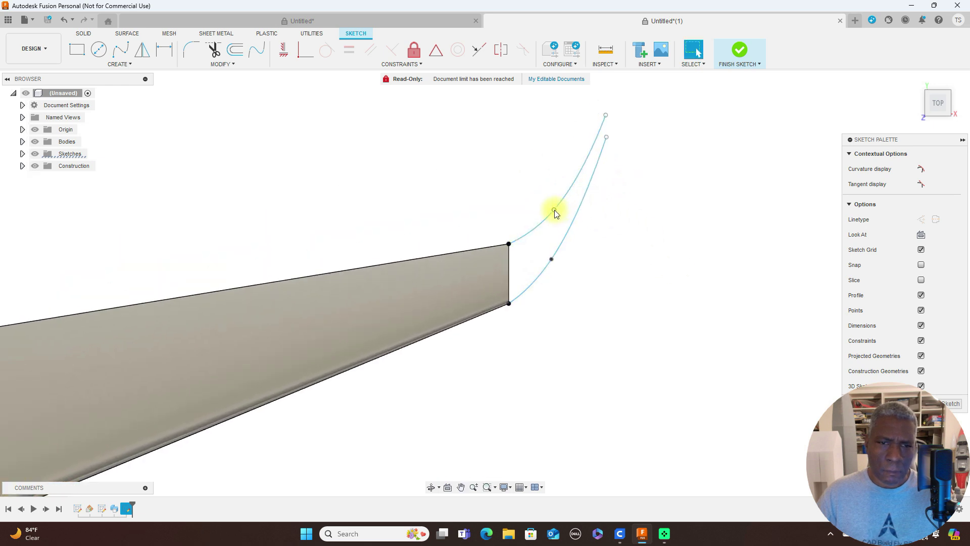
drag(554, 212, 554, 217)
click(553, 261)
drag(550, 259, 551, 266)
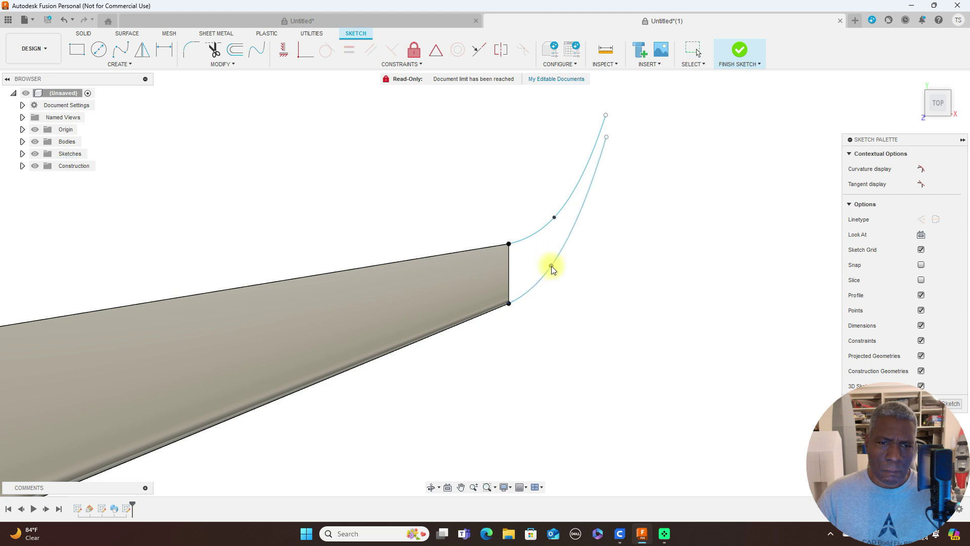
Check the winglet curves from Front, Right, Top and Back, then finish the sketch
click(940, 123)
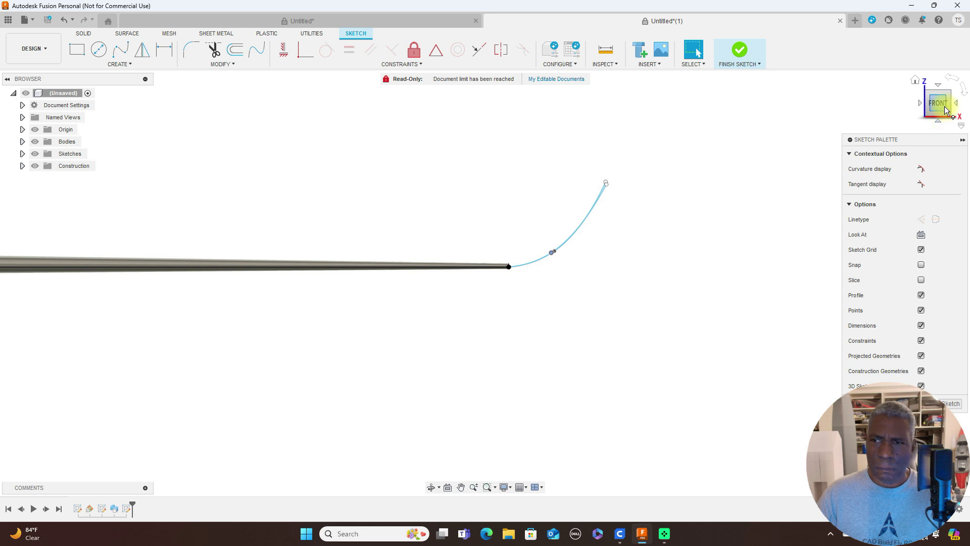
click(958, 105)
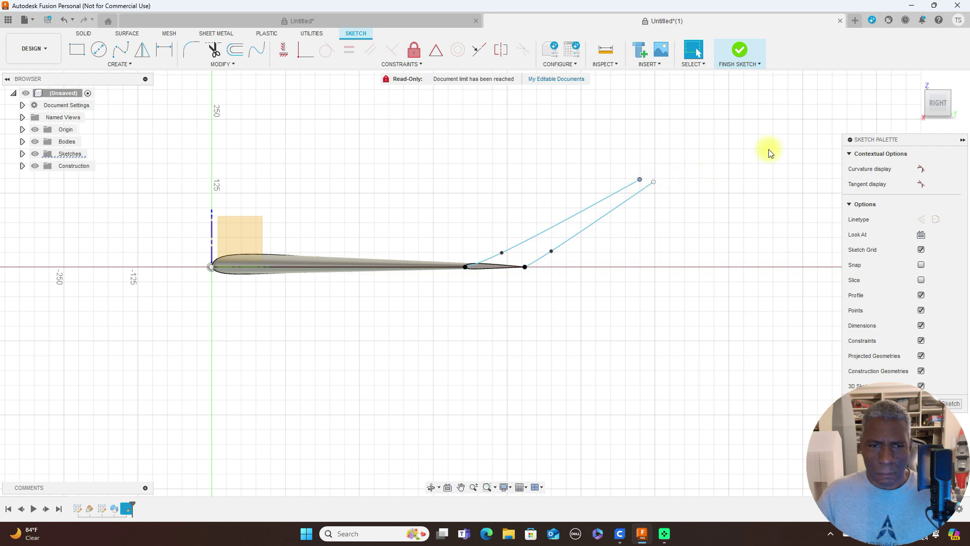
click(920, 107)
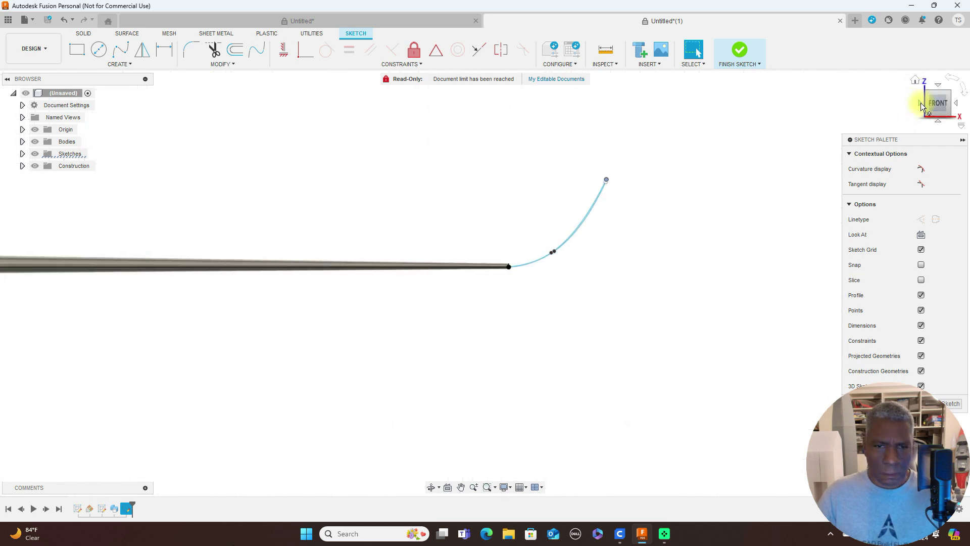
click(938, 87)
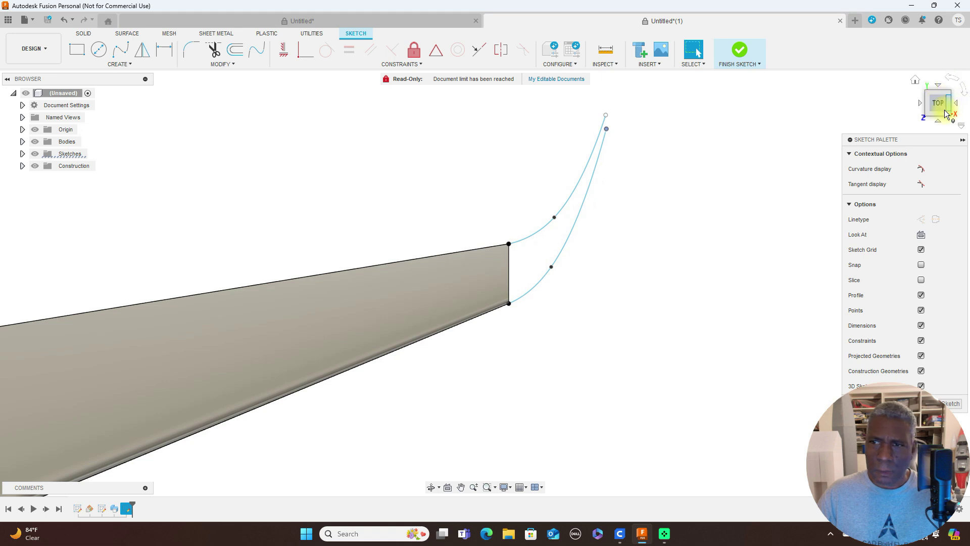
click(940, 123)
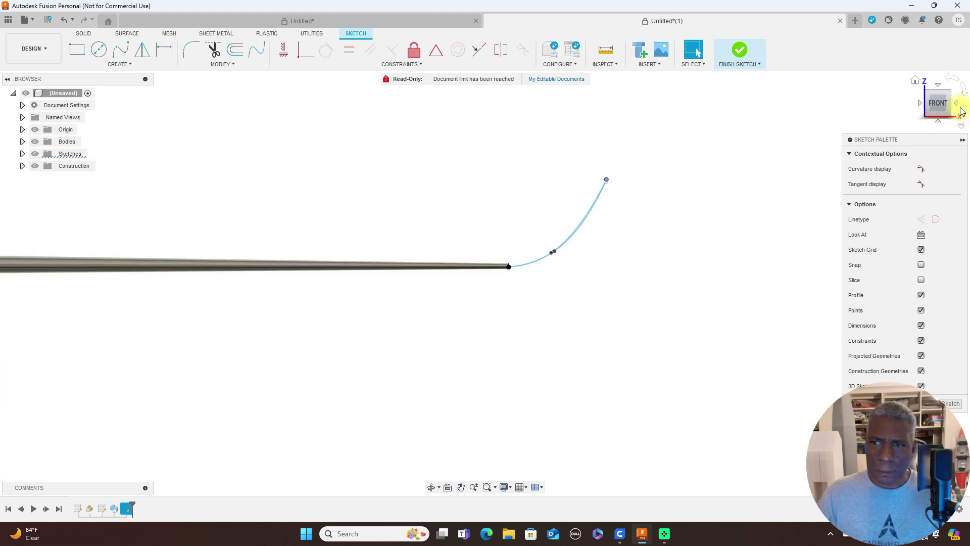
click(960, 108)
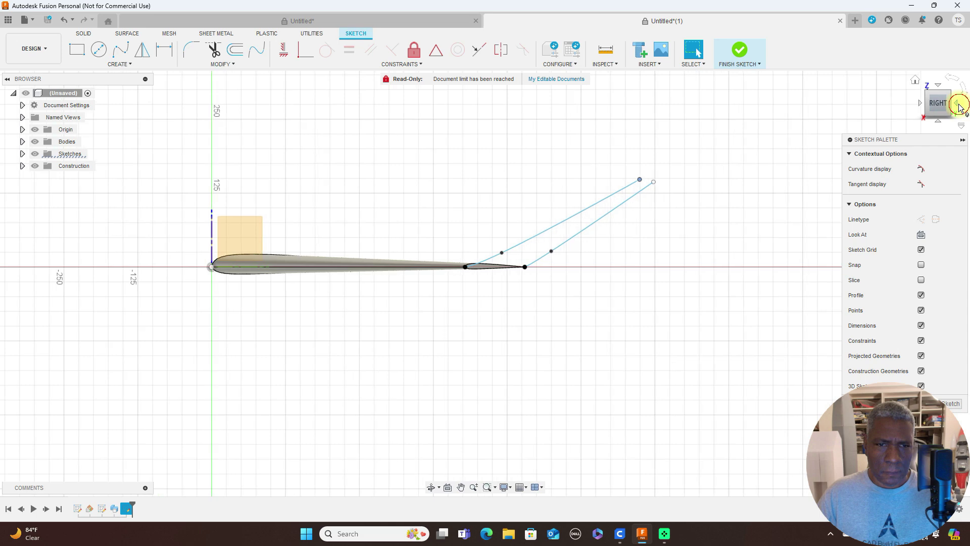
click(960, 108)
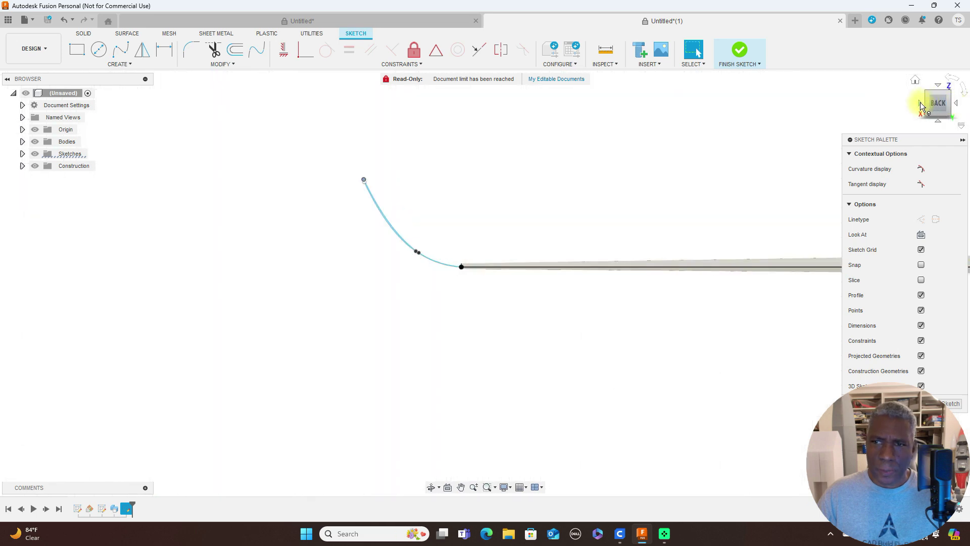
click(921, 106)
click(921, 106)
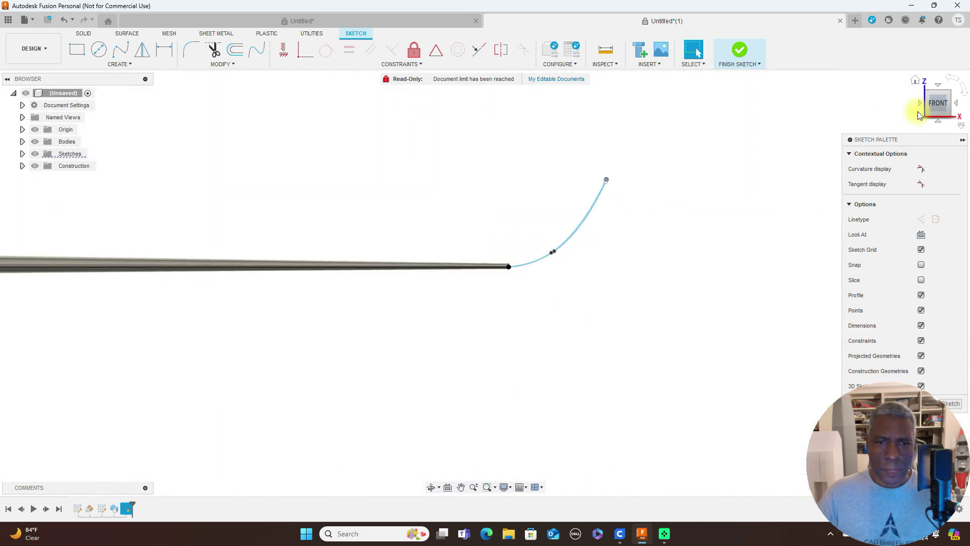
click(957, 406)
Start a Sweep feature with the wing tip centred in an angled 3-D view
scroll(772, 212, down, 3)
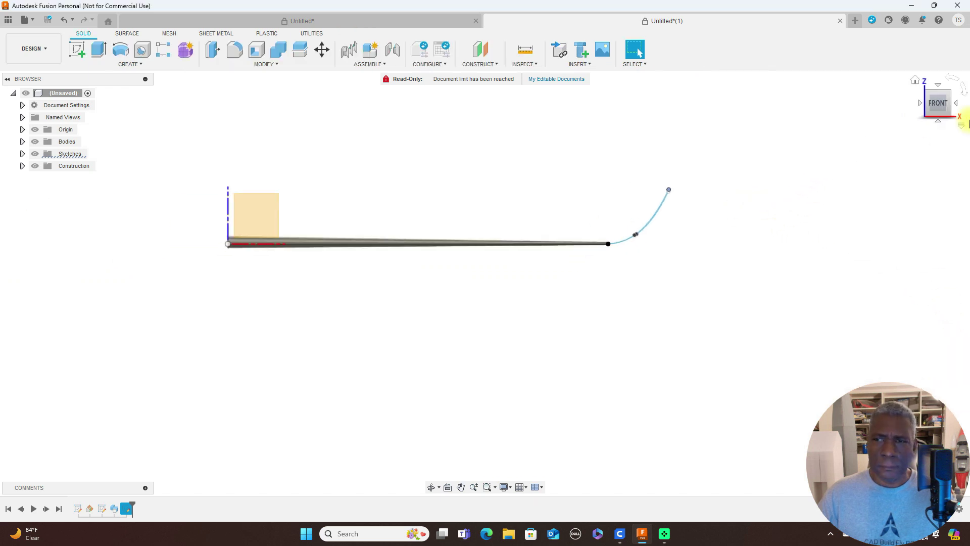
click(951, 96)
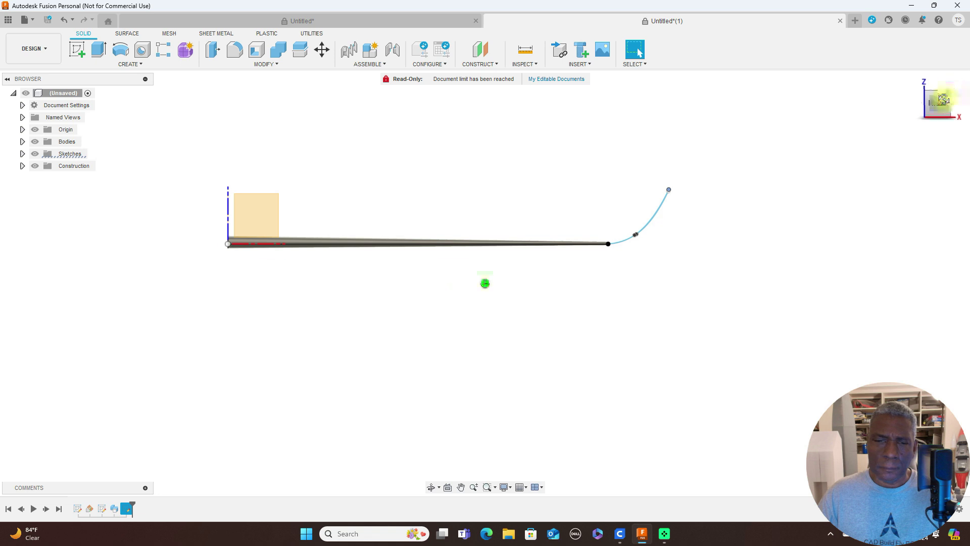
scroll(697, 286, up, 5)
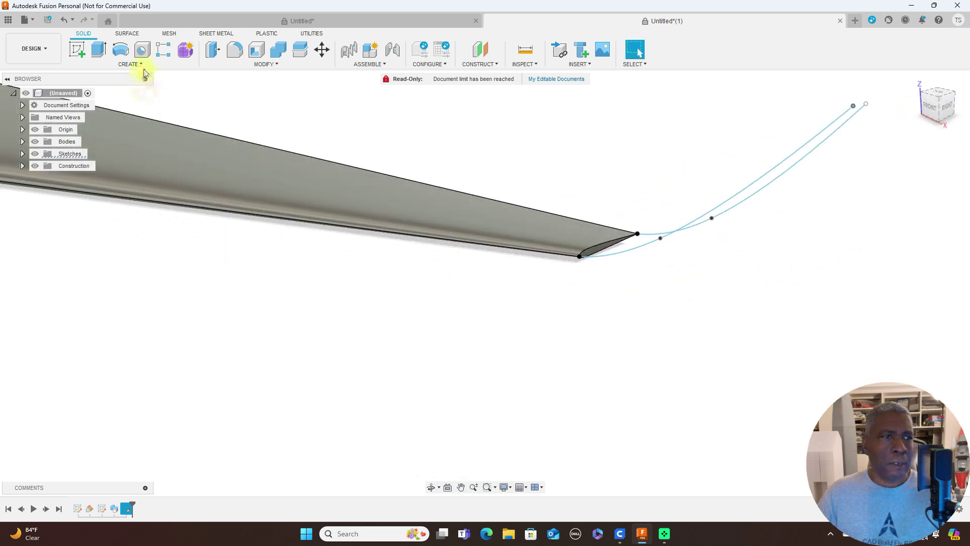
click(142, 63)
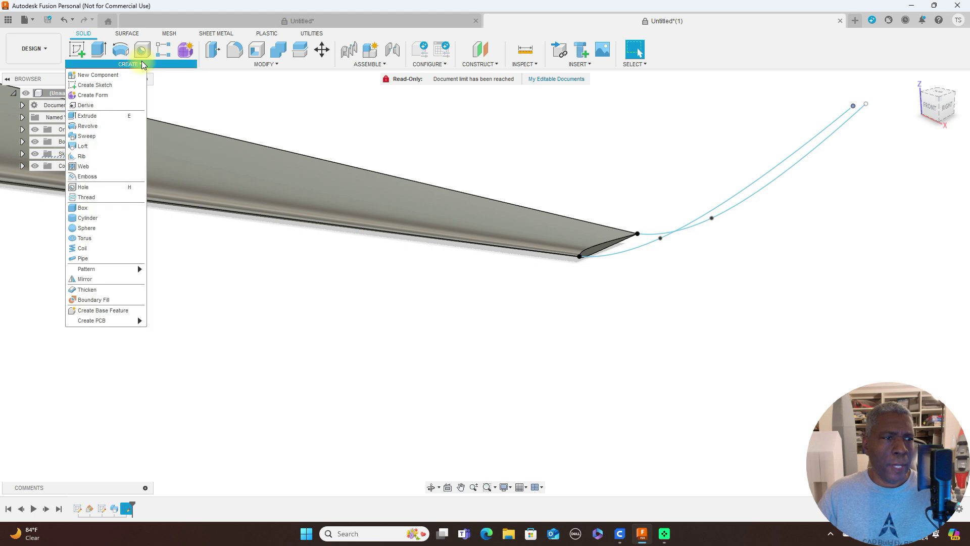
click(87, 136)
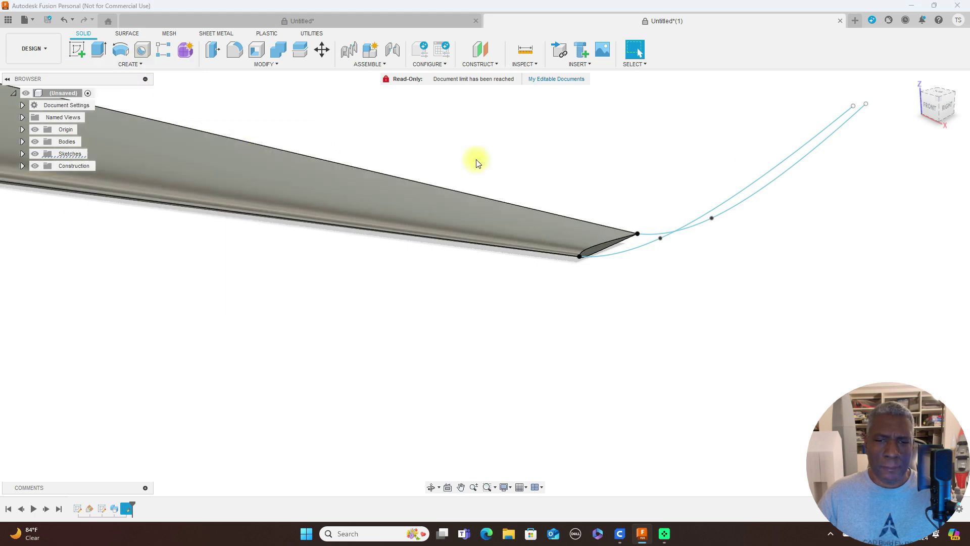
scroll(644, 160, up, 1)
middle_drag(644, 160, 503, 126)
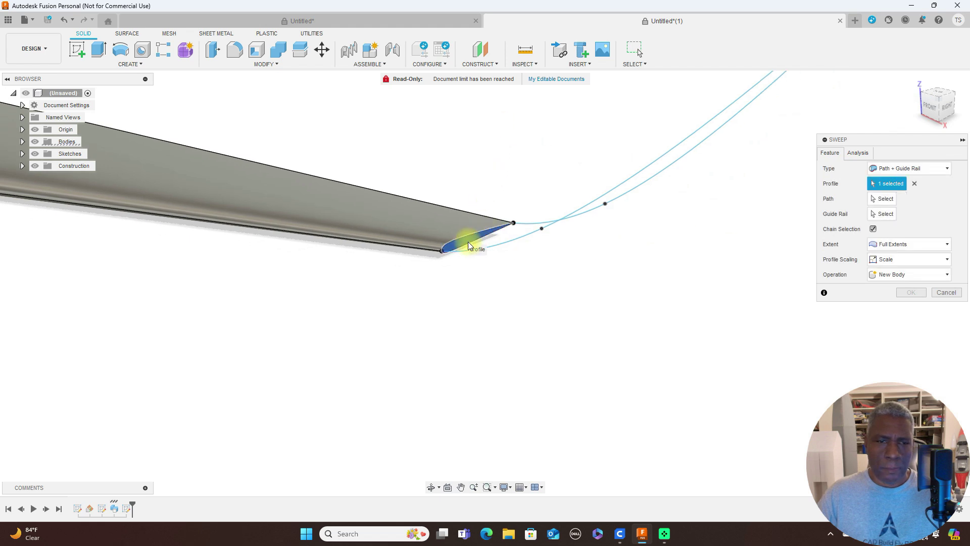
Sweep along one tip curve with the other as guide rail, creating a new body
click(883, 202)
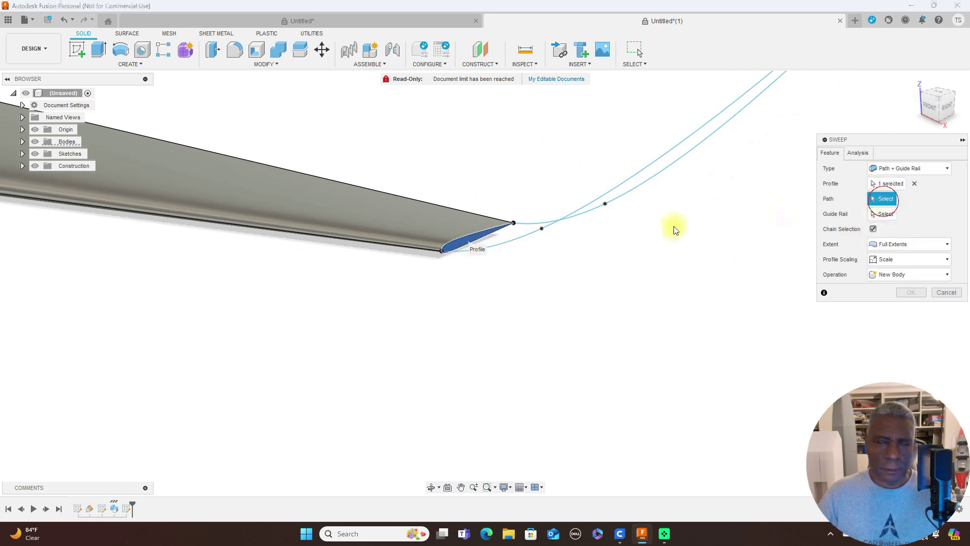
click(504, 244)
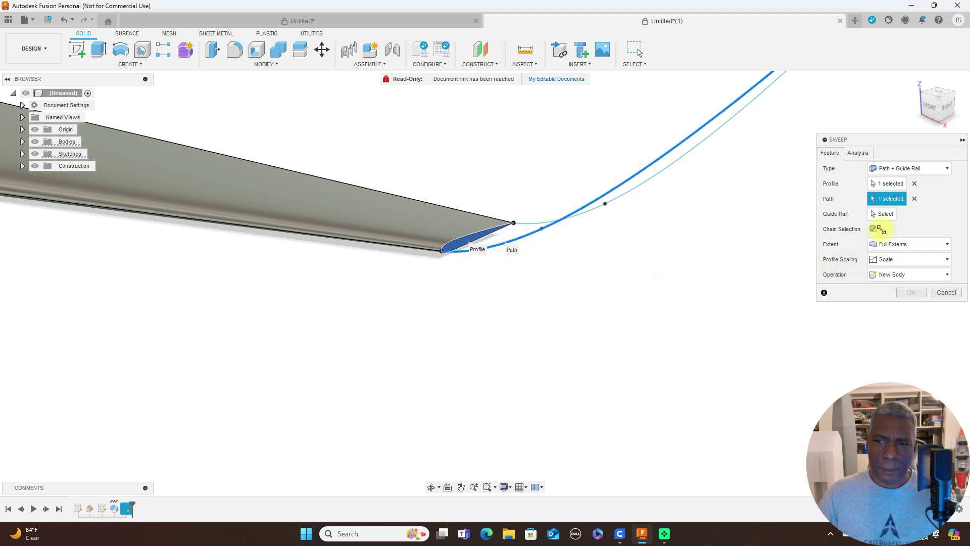
click(883, 214)
click(629, 192)
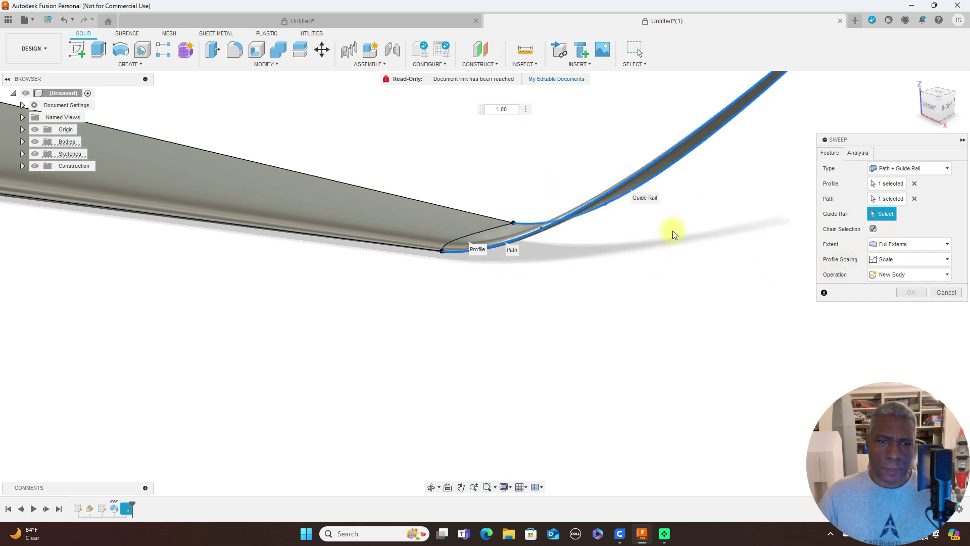
click(946, 305)
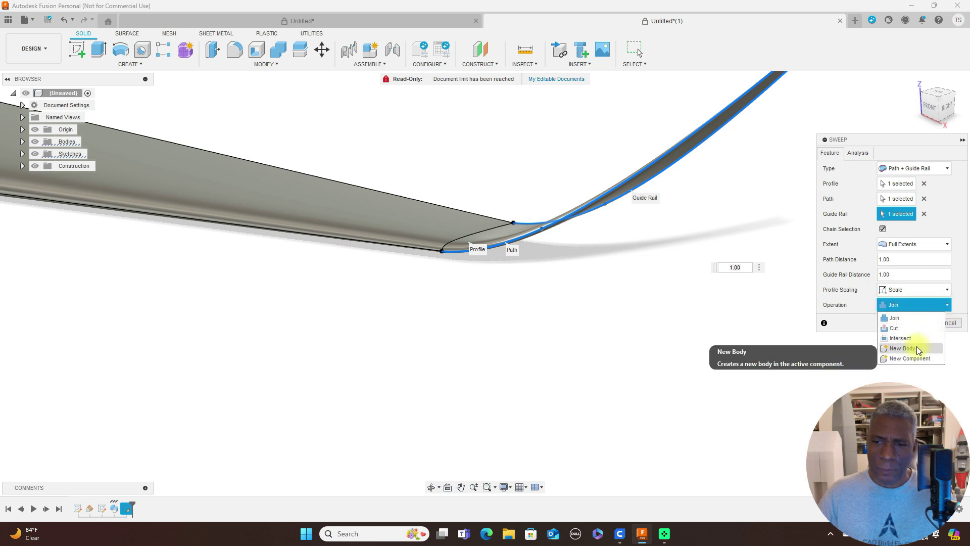
click(918, 349)
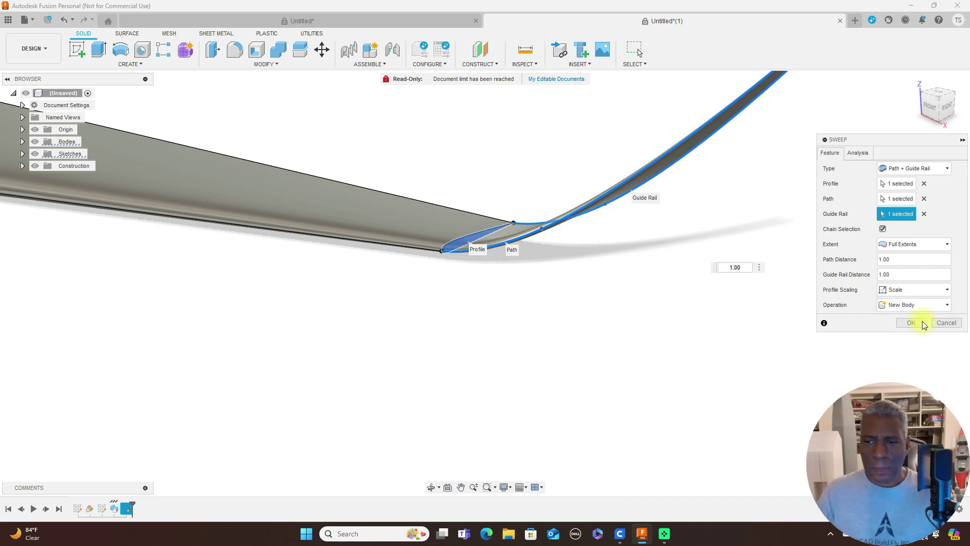
click(921, 324)
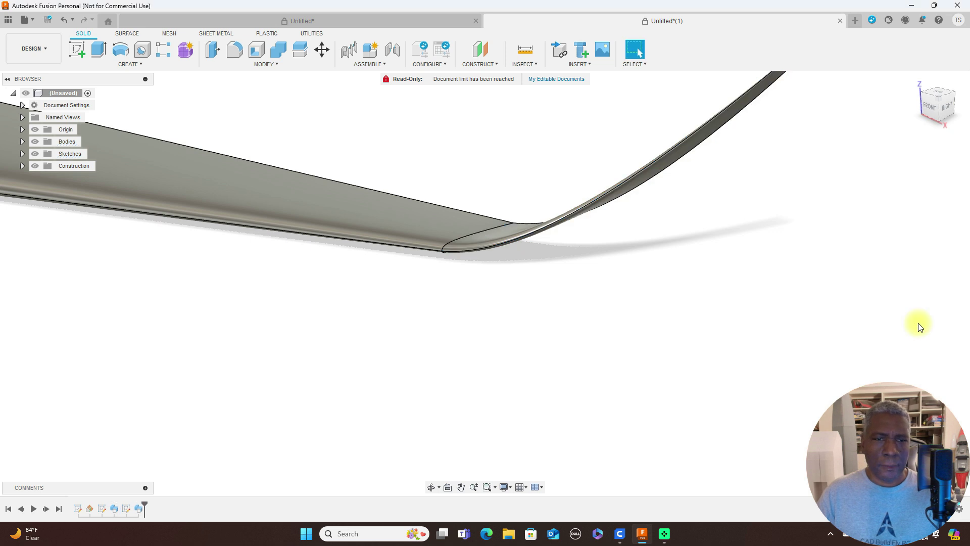
click(928, 108)
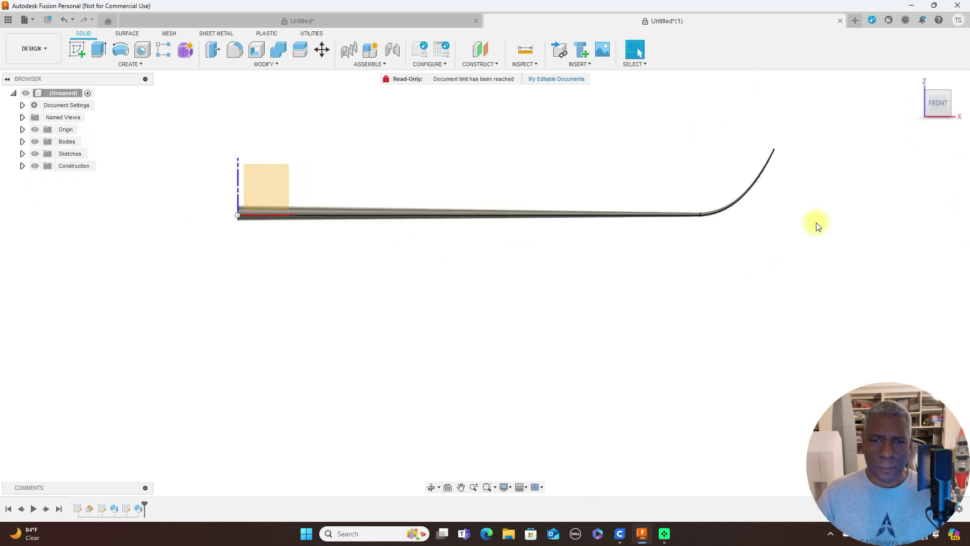
Hide the origin planes and axes, then inspect the swept wing from front, right and top
middle_drag(819, 226, 798, 276)
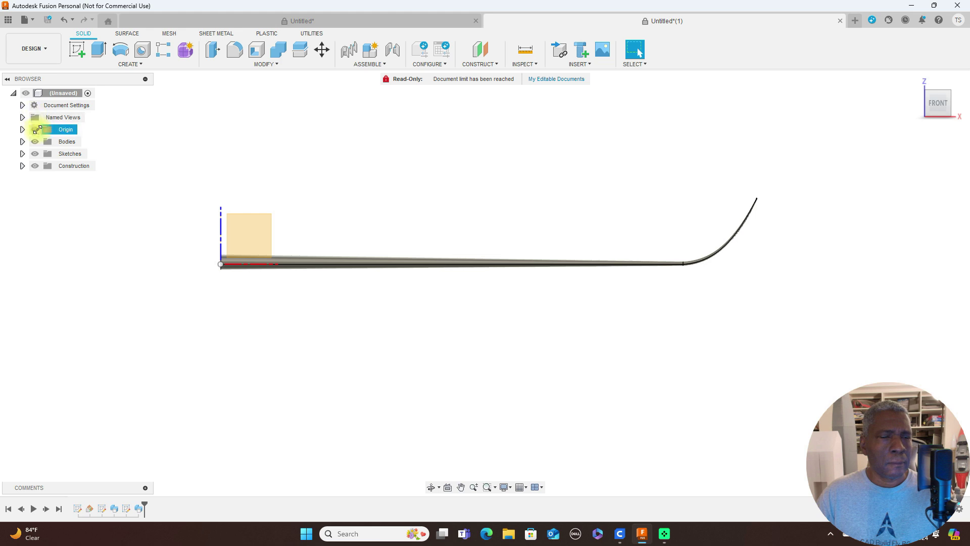
click(34, 129)
mouse_move(951, 107)
mouse_down()
mouse_move(819, 138)
mouse_move(782, 121)
mouse_move(774, 95)
mouse_move(818, 125)
mouse_move(959, 130)
mouse_move(7, 125)
mouse_move(101, 110)
mouse_move(21, 115)
mouse_move(908, 119)
mouse_move(814, 115)
mouse_move(777, 102)
mouse_move(775, 115)
mouse_move(793, 130)
mouse_move(862, 139)
mouse_move(894, 127)
mouse_up()
click(929, 108)
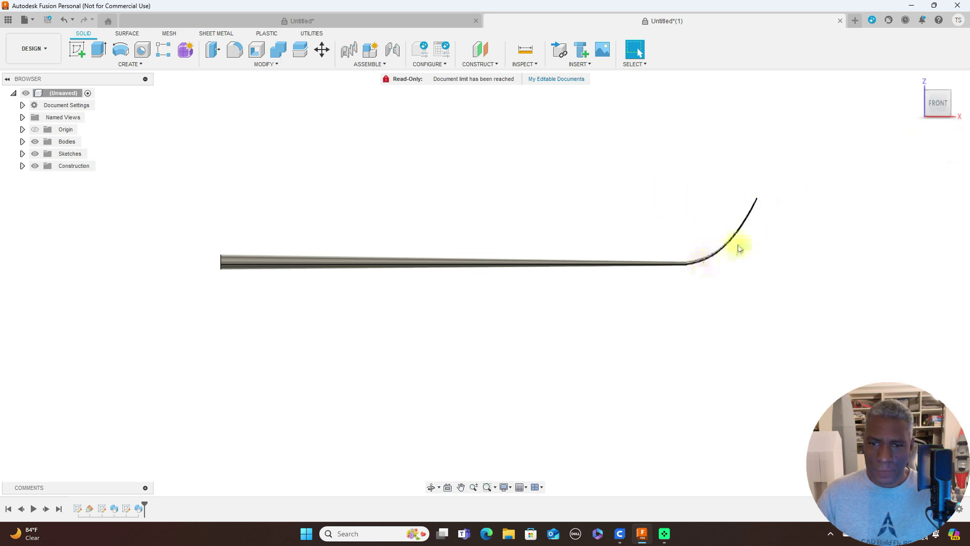
click(958, 108)
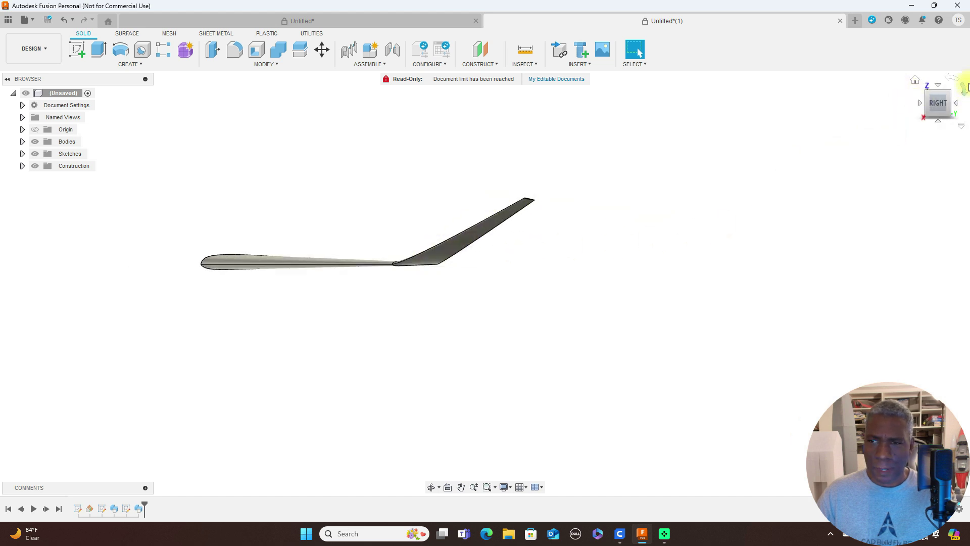
click(938, 86)
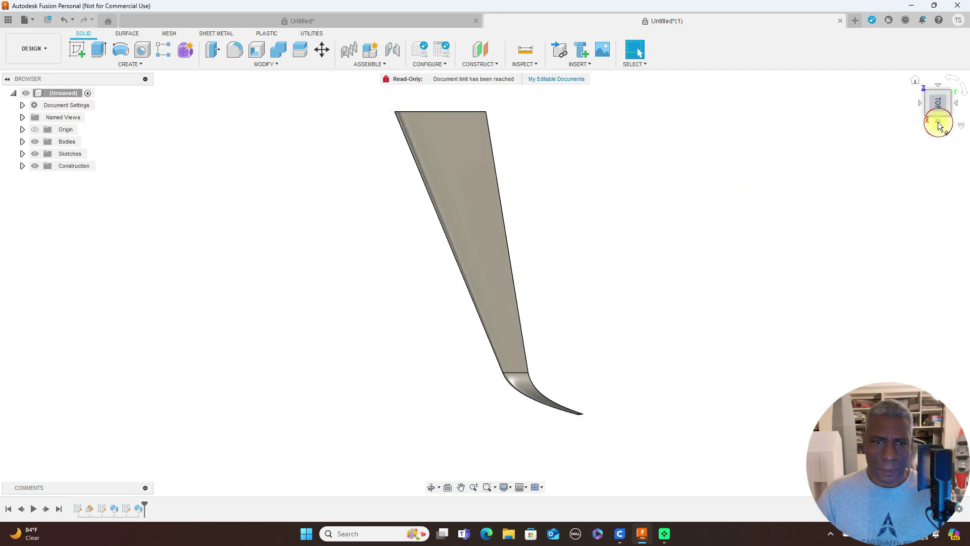
click(939, 122)
click(910, 107)
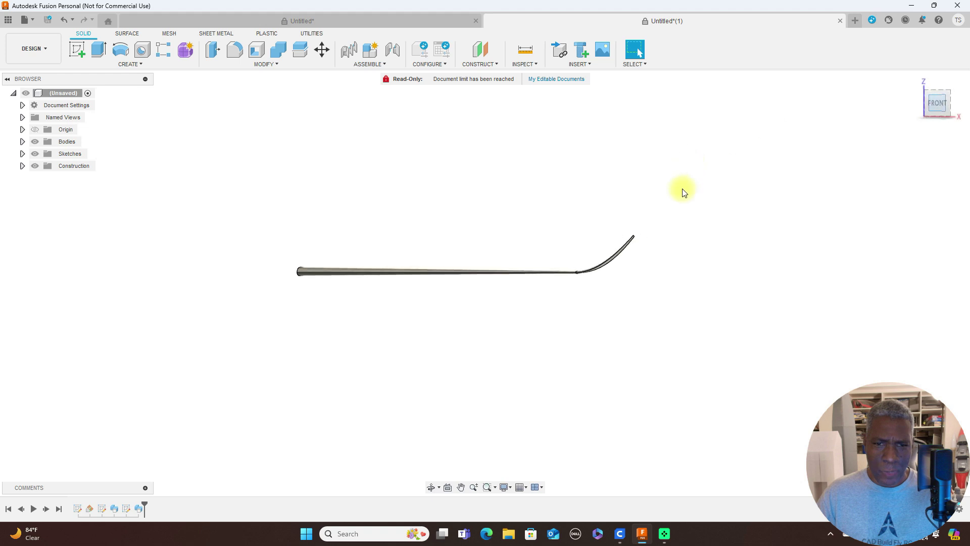
click(941, 99)
Pan and orbit to an angled top-front 3-D view of the wing
scroll(691, 280, up, 4)
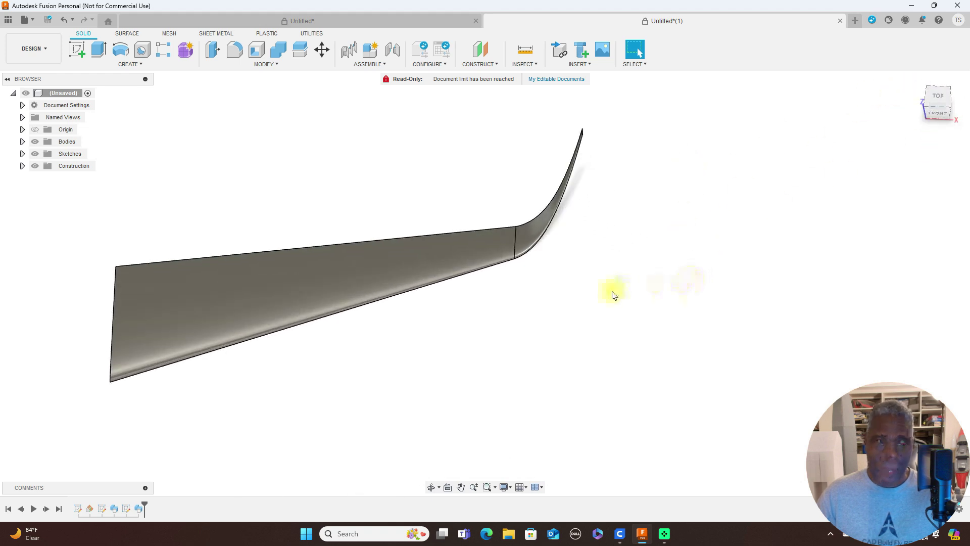
drag(621, 297, 721, 304)
key(Escape)
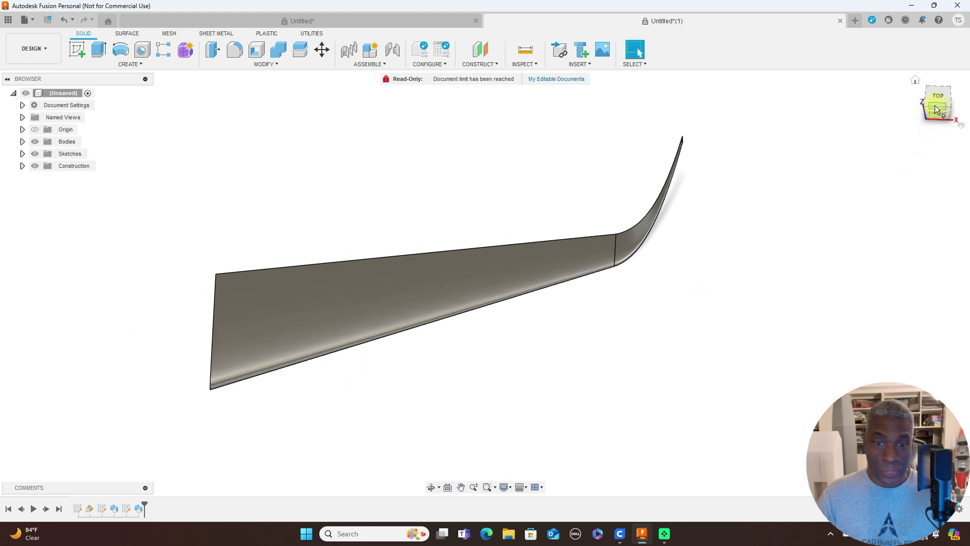
click(936, 109)
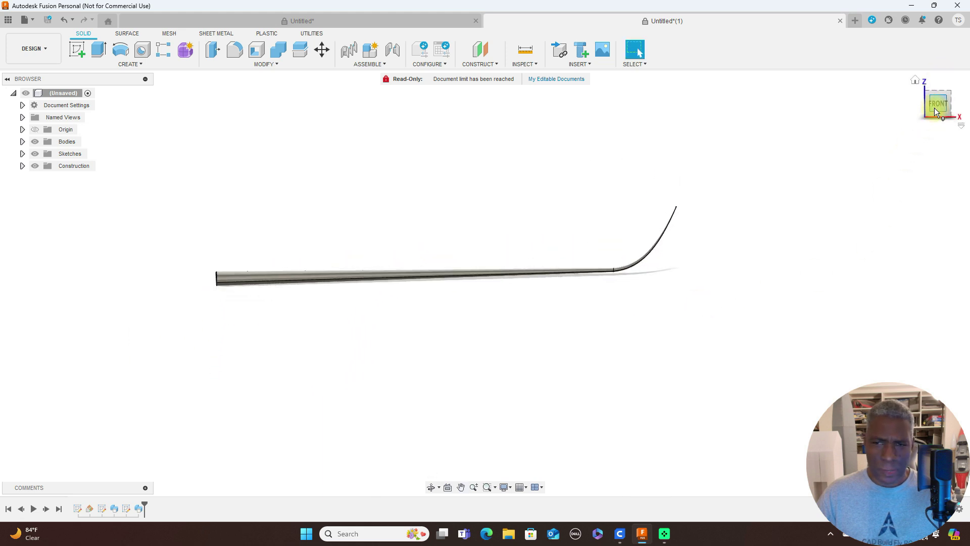
click(947, 112)
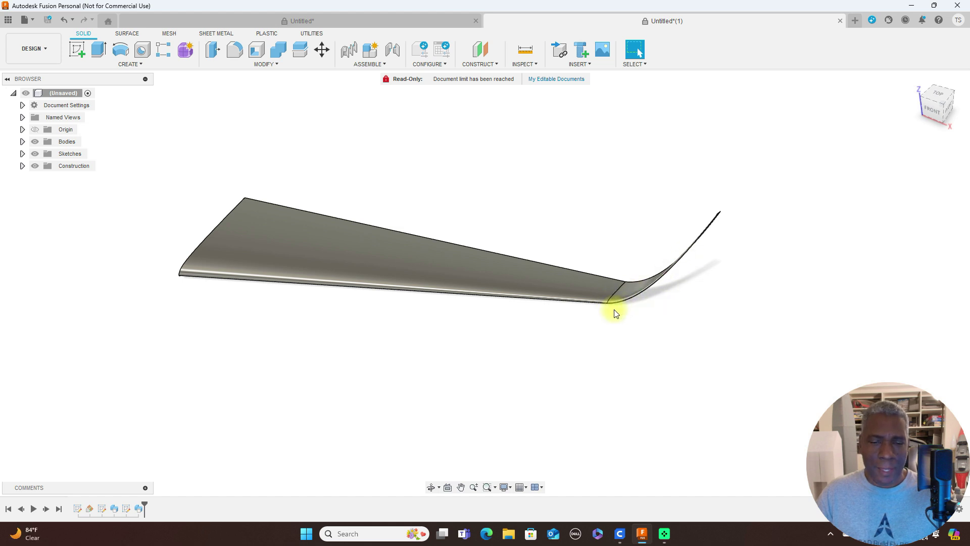
scroll(613, 296, up, 3)
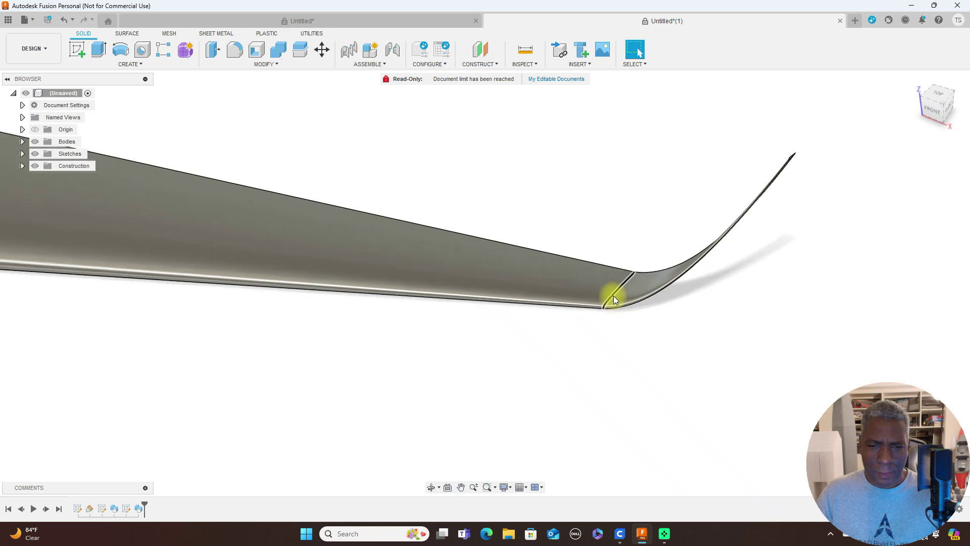
scroll(669, 280, down, 5)
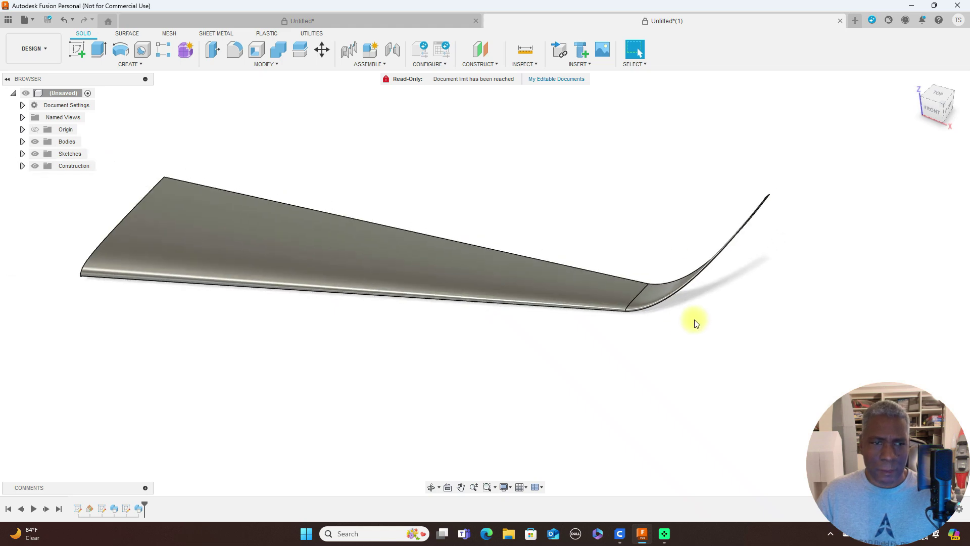
Hide Body1 to inspect the winglet alone, then show Body1 again
click(22, 141)
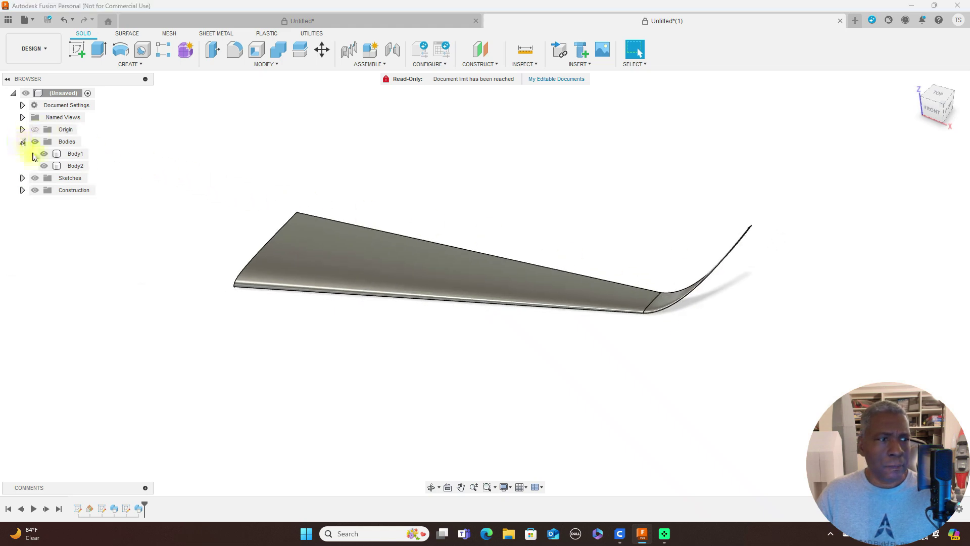
click(44, 154)
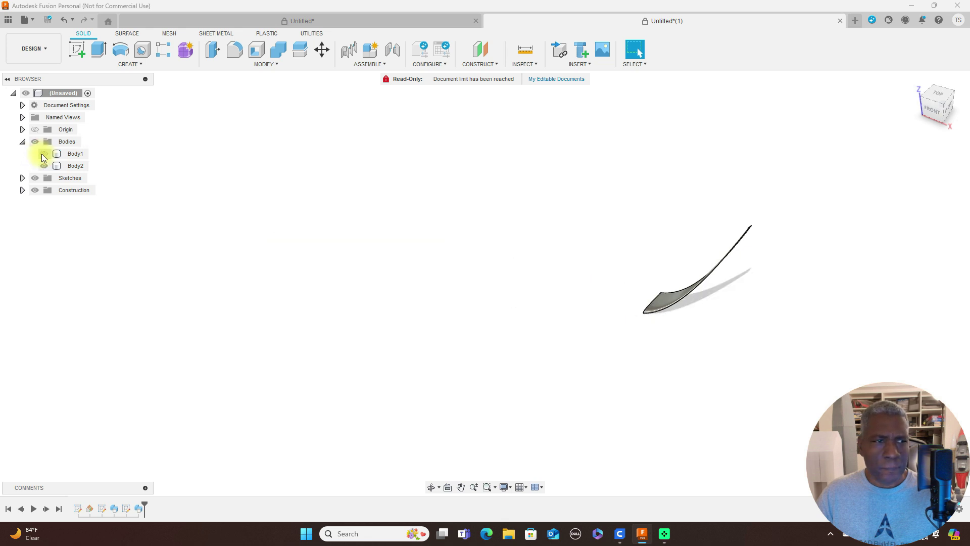
click(933, 105)
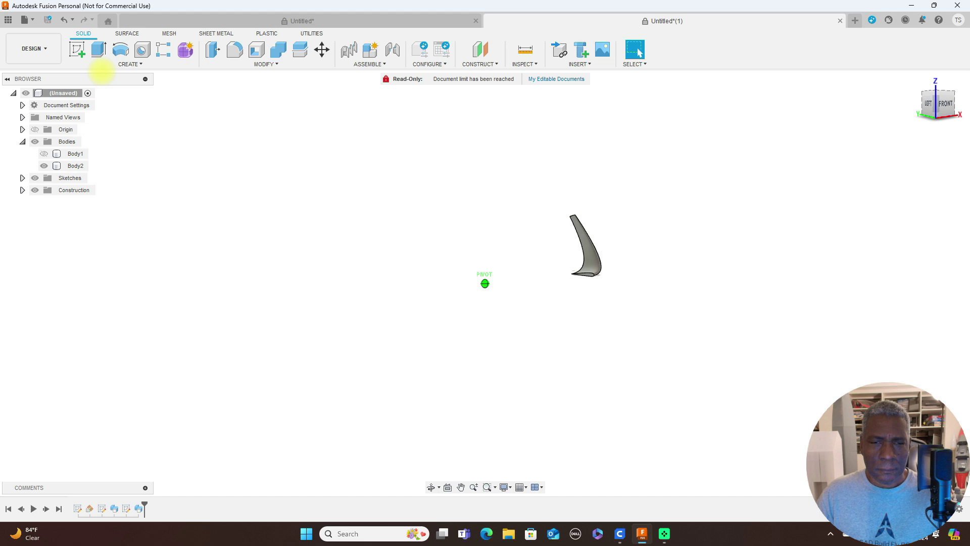
shift+middle_drag(101, 72, 860, 86)
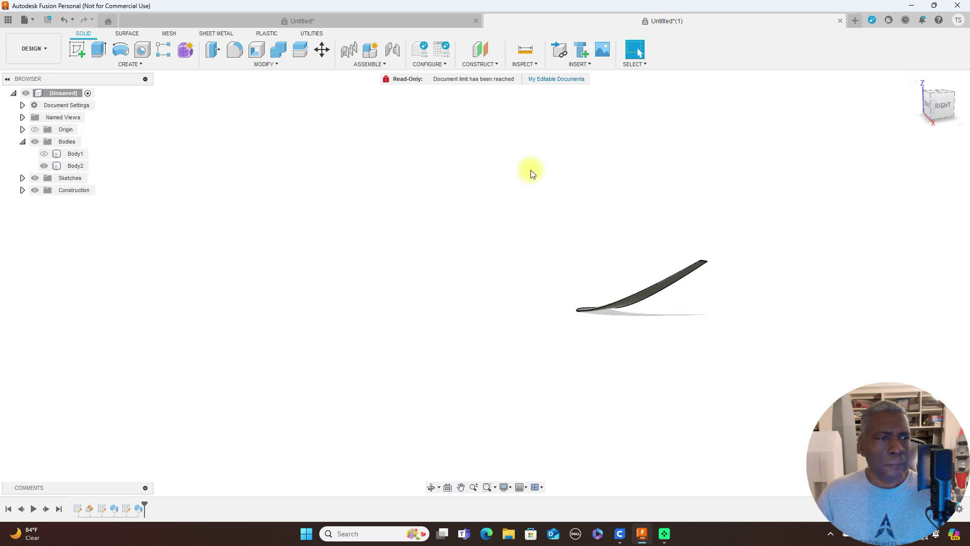
click(44, 154)
Inspect the tip junction closely and select the winglet feature in the timeline
scroll(738, 250, up, 5)
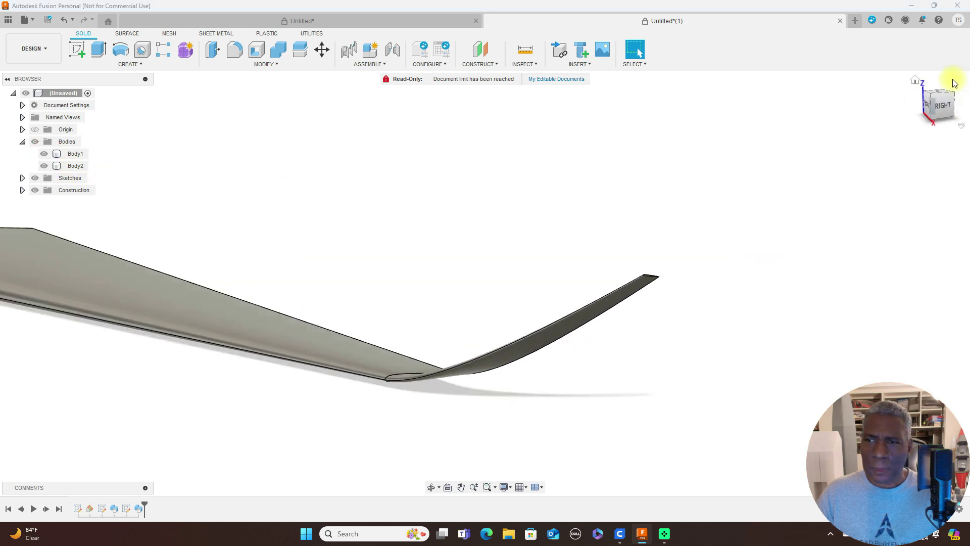
shift+middle_drag(946, 96, 722, 185)
key(Escape)
scroll(727, 227, up, 4)
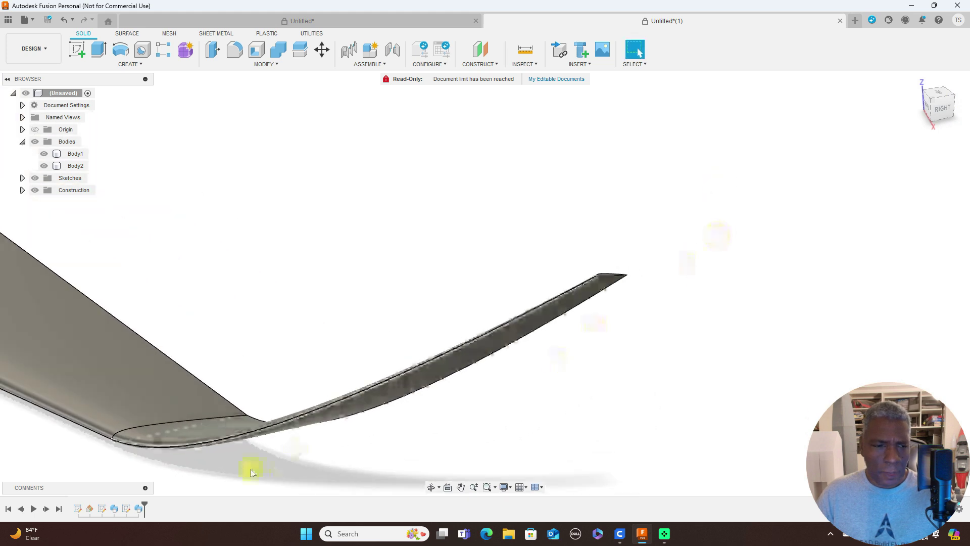
click(124, 511)
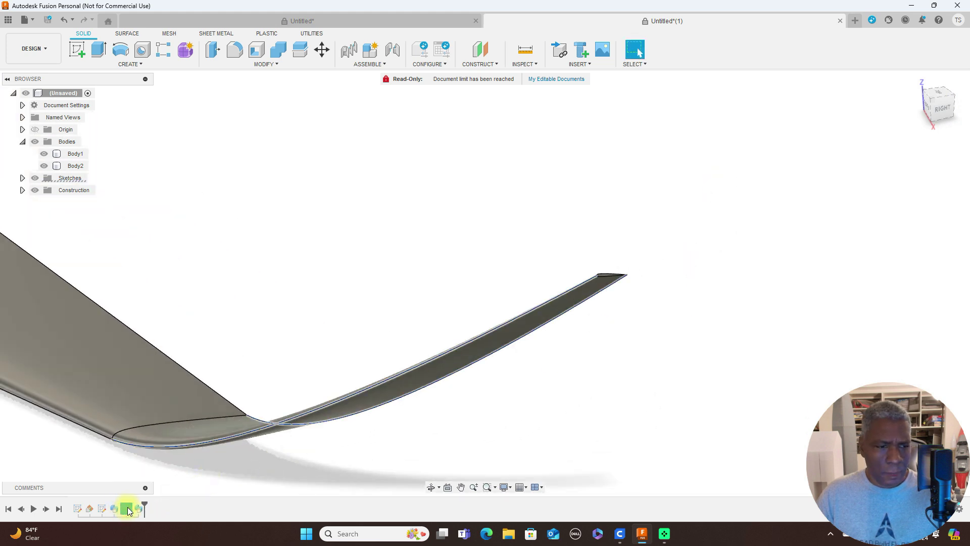
Edit the sweep's profile sketch, nudge the spline's upper endpoint outward, and finish the sketch
right_click(127, 509)
click(159, 404)
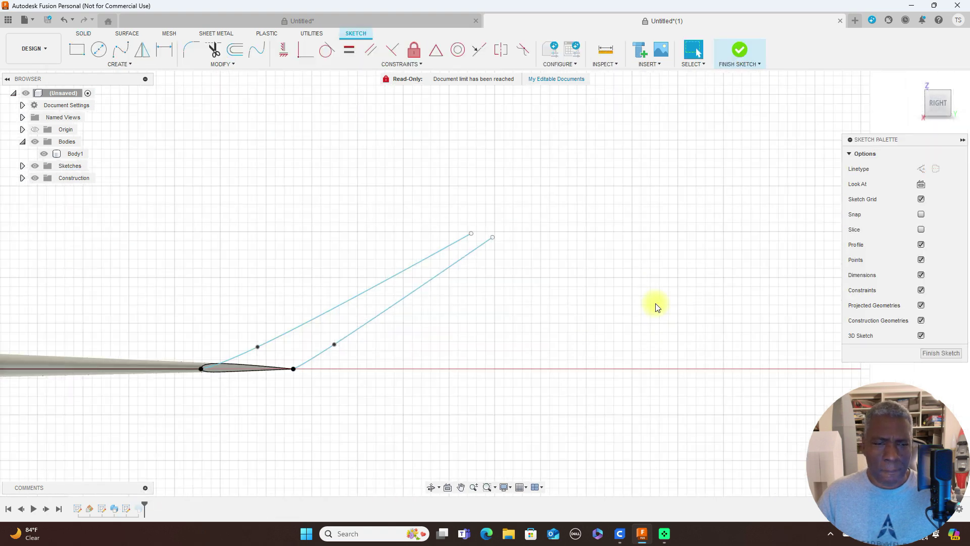
click(478, 236)
drag(483, 237, 486, 238)
key(Escape)
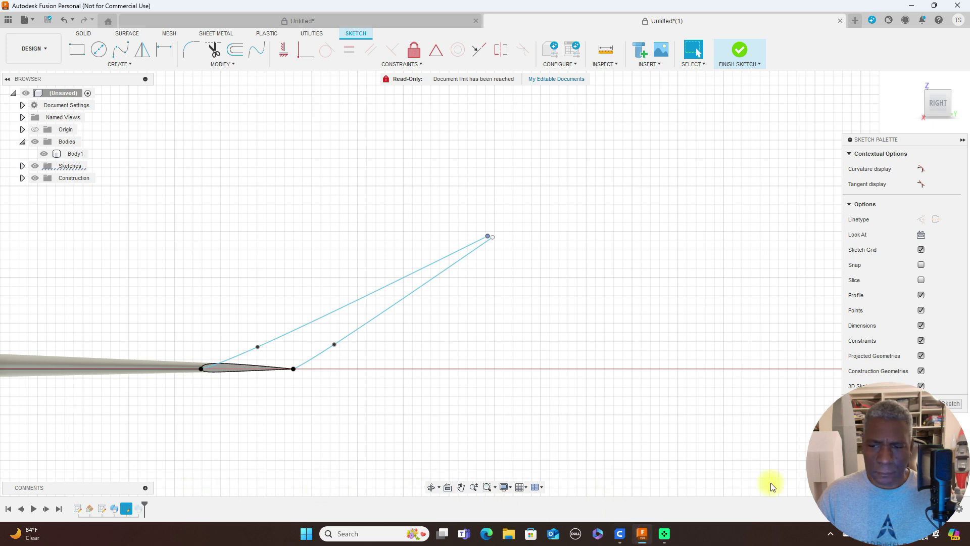
click(759, 66)
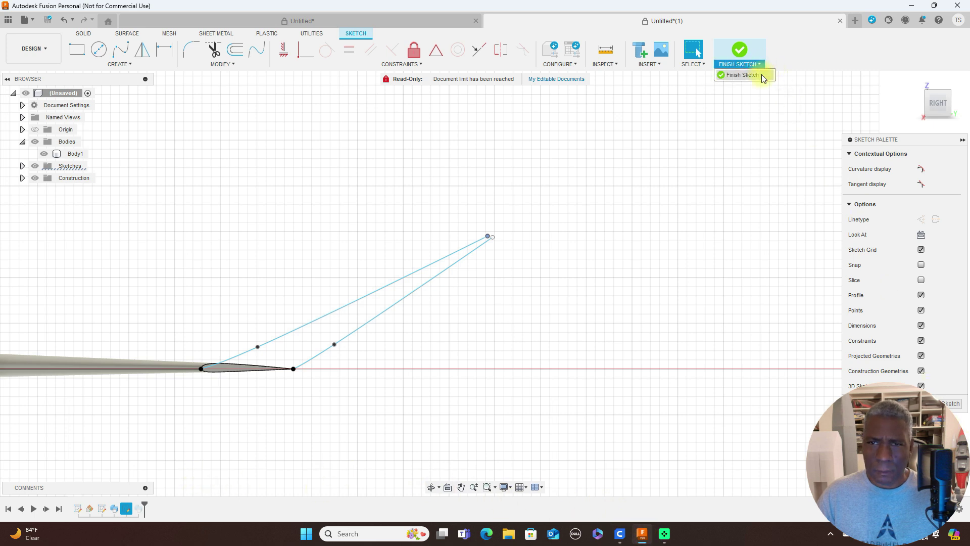
click(753, 79)
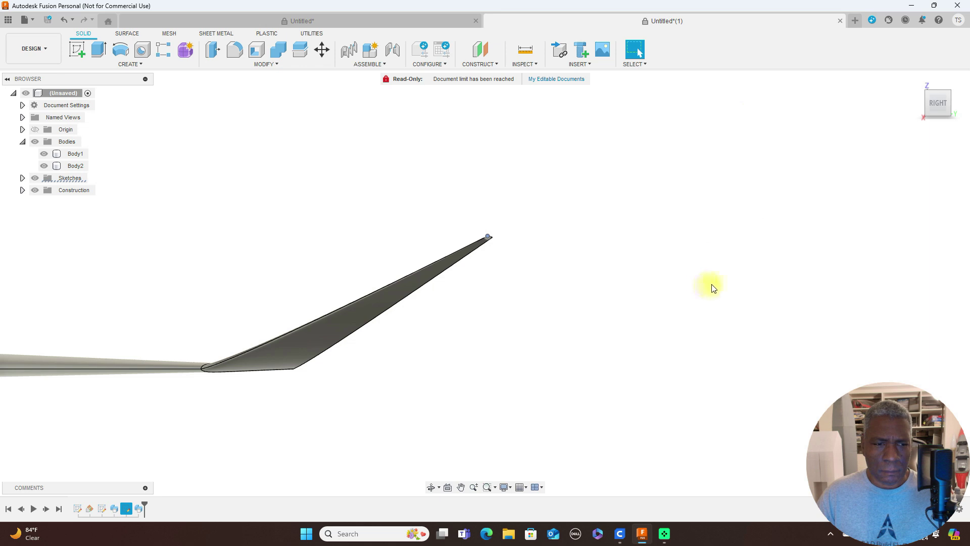
scroll(708, 283, down, 3)
click(919, 103)
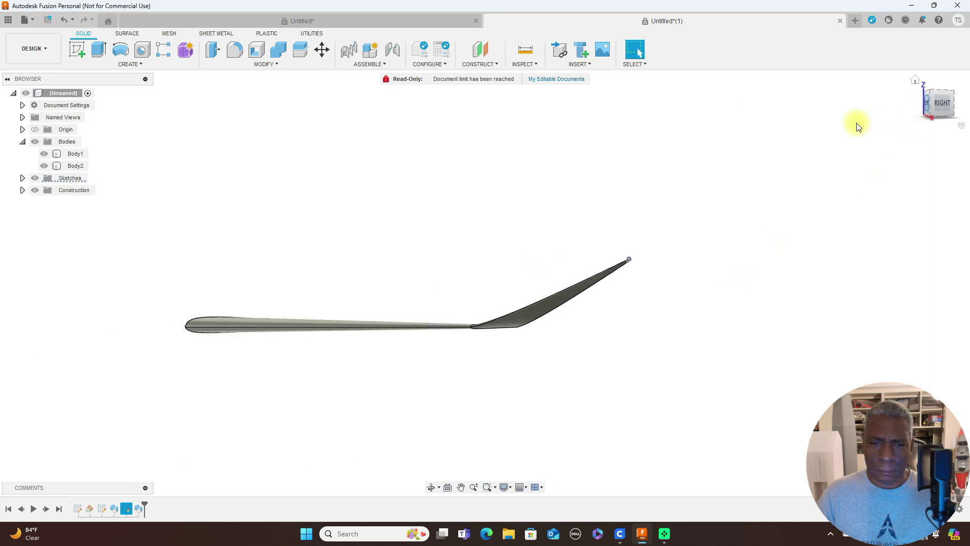
mouse_move(957, 105)
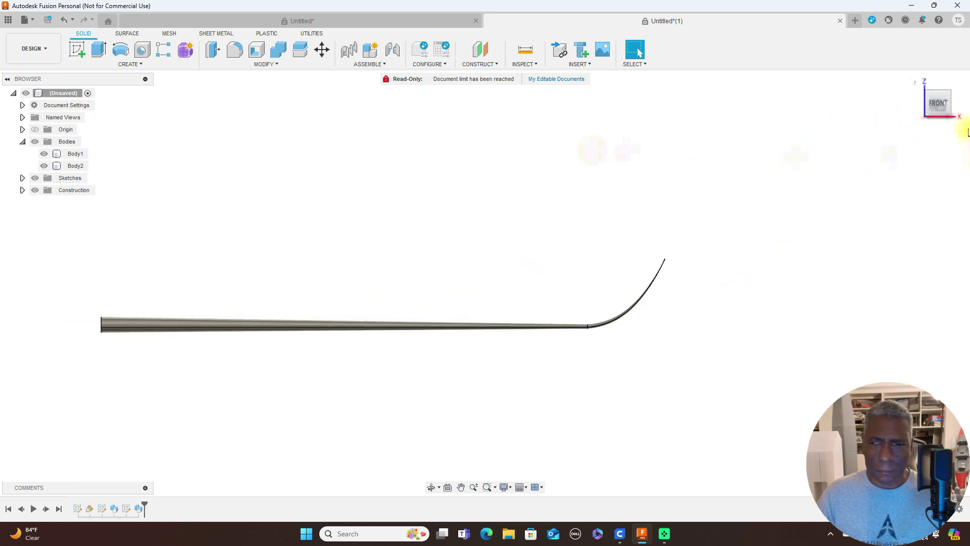
drag(953, 107, 35, 117)
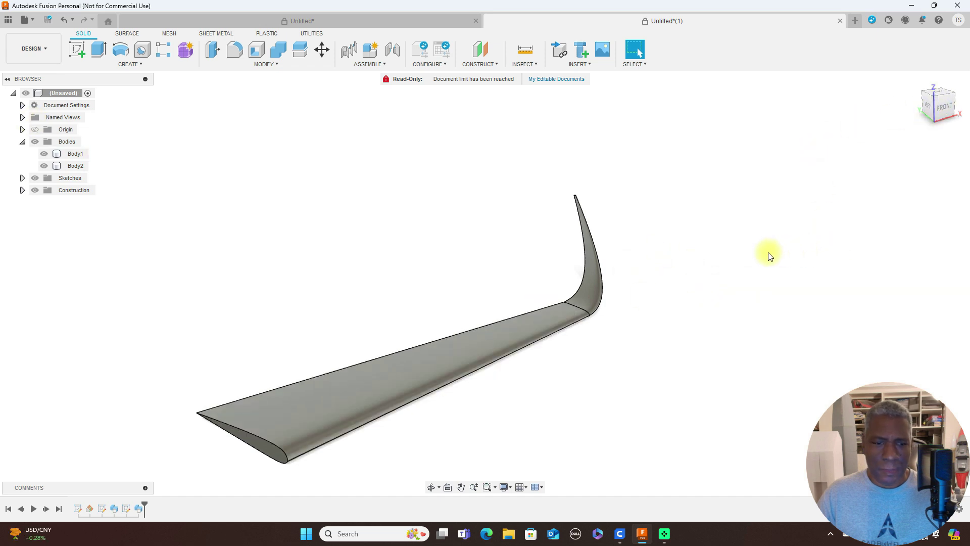
Paint the wing glossy white and the winglet glossy black, then close the Appearance panel
key(a)
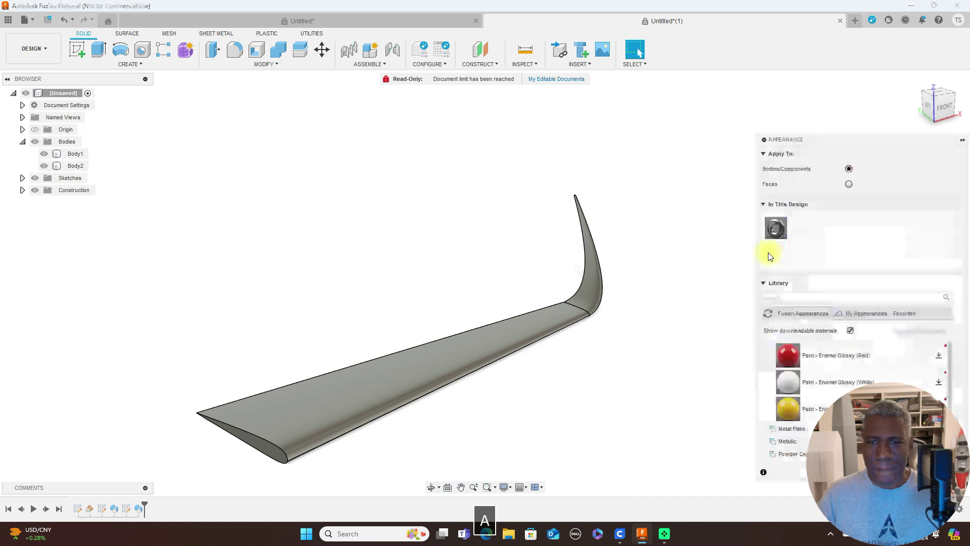
drag(794, 382, 461, 347)
scroll(809, 363, down, 2)
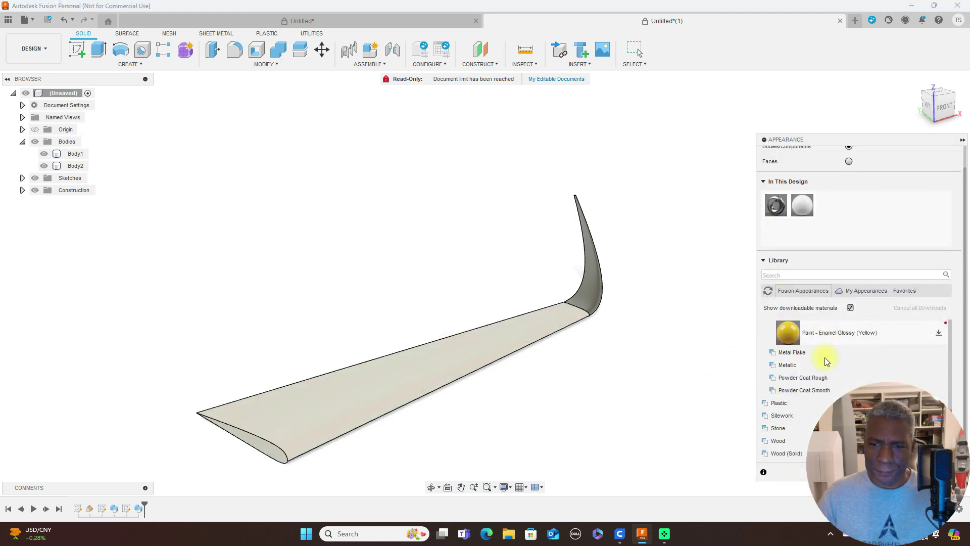
scroll(910, 332, up, 2)
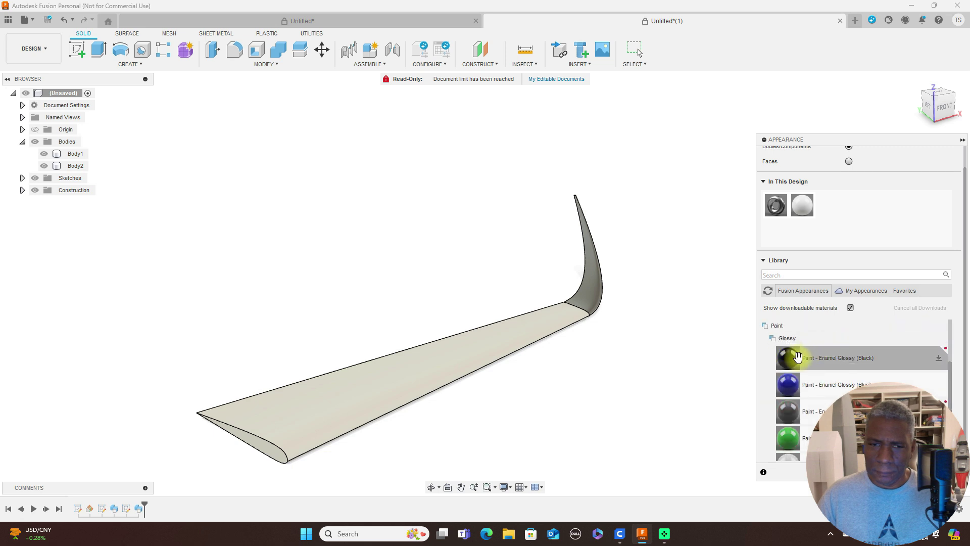
mouse_move(802, 357)
mouse_down()
mouse_move(677, 282)
mouse_move(594, 263)
mouse_up()
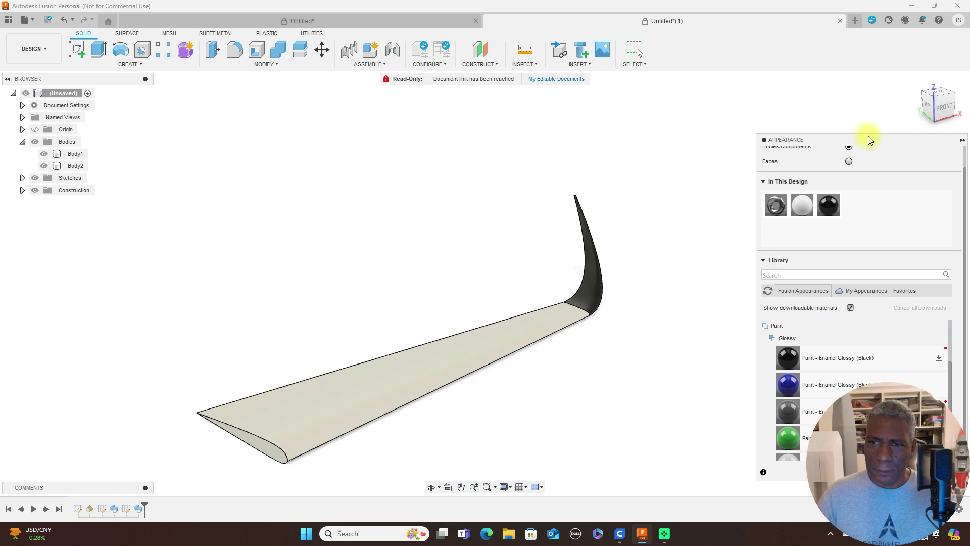
drag(869, 140, 820, 33)
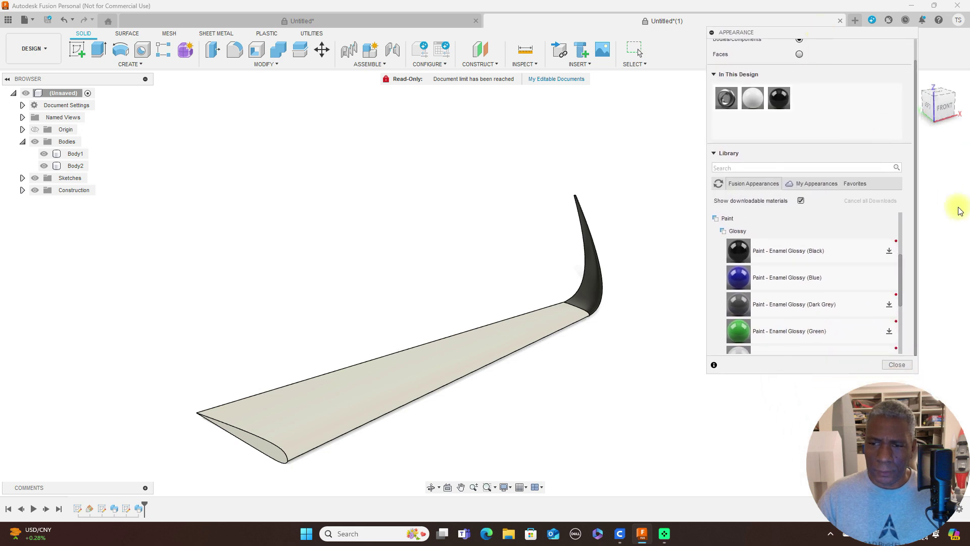
click(897, 365)
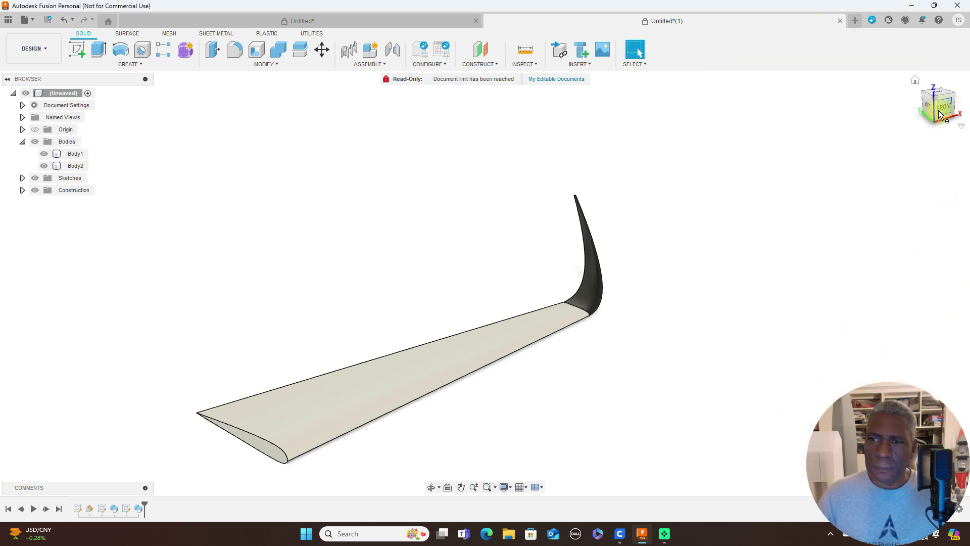
Orbit around the wing and hide the winglet body Body2
mouse_move(937, 116)
mouse_down()
mouse_move(886, 101)
mouse_move(723, 95)
mouse_move(685, 77)
mouse_move(697, 95)
mouse_move(758, 113)
mouse_move(876, 122)
mouse_move(28, 108)
mouse_move(45, 108)
mouse_move(40, 96)
mouse_move(899, 95)
mouse_move(776, 97)
mouse_move(773, 161)
mouse_move(775, 97)
mouse_move(806, 91)
mouse_move(20, 95)
mouse_move(7, 108)
mouse_up()
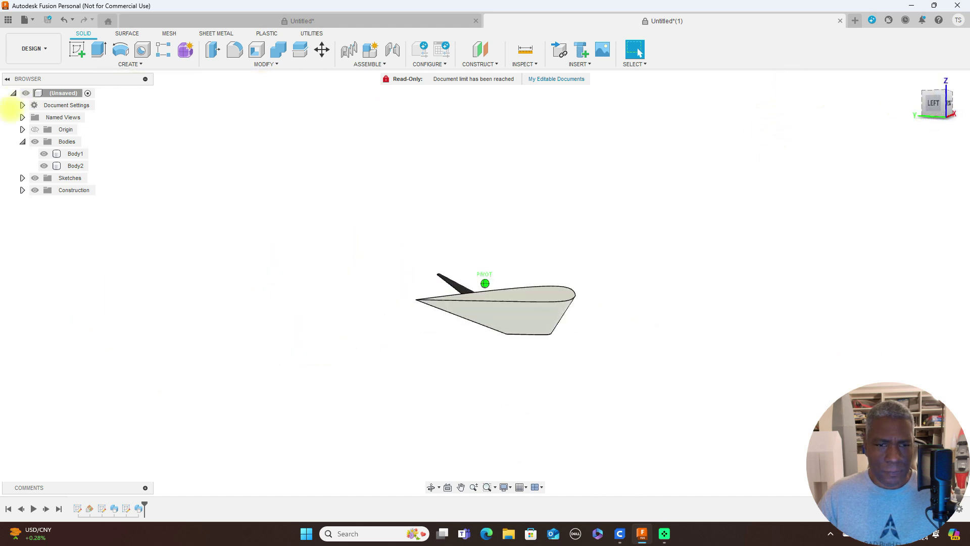
click(936, 113)
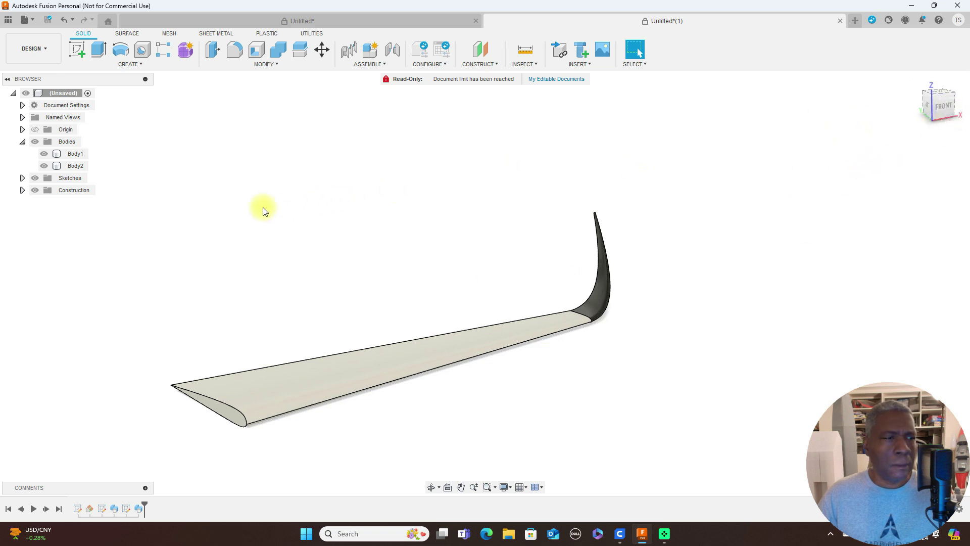
click(944, 108)
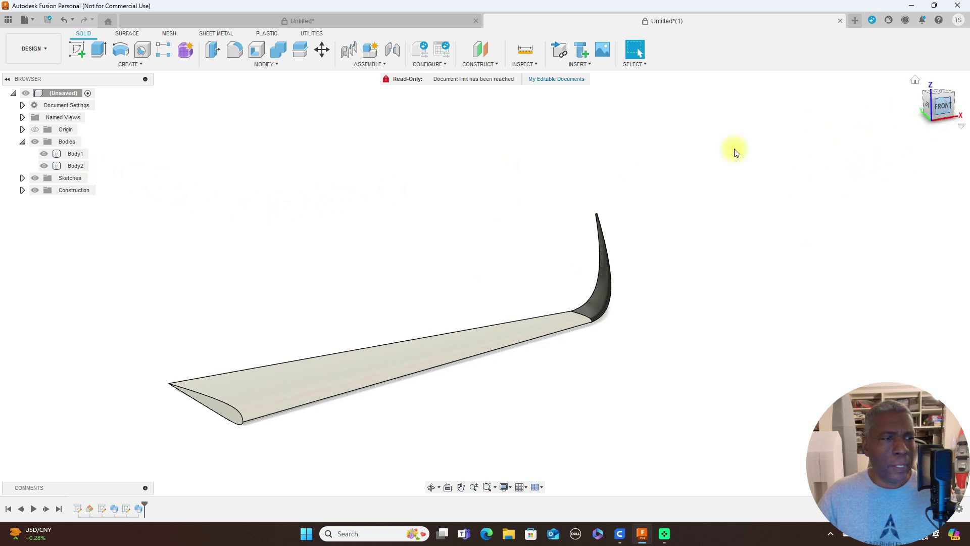
click(44, 166)
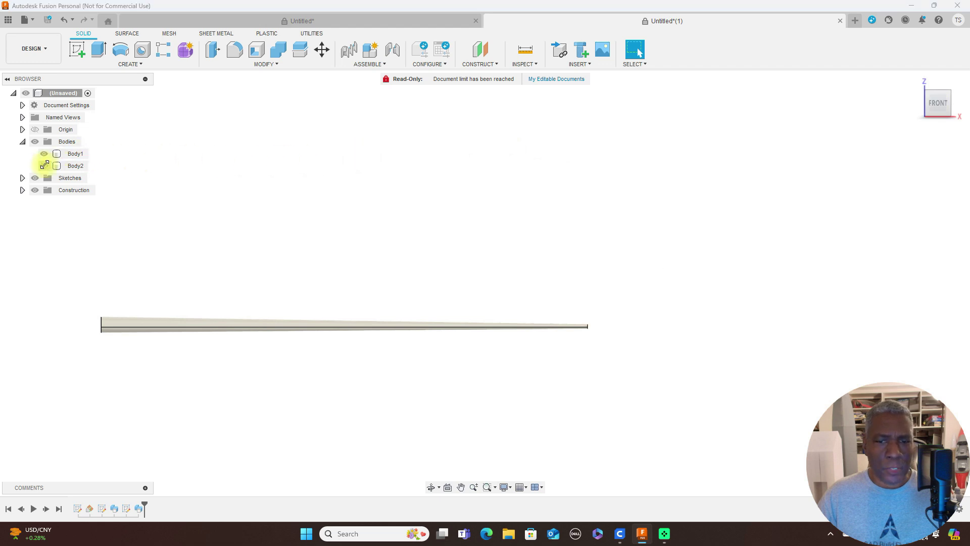
From the right end-on view, start a new sketch on the wing tip's airfoil face
click(961, 107)
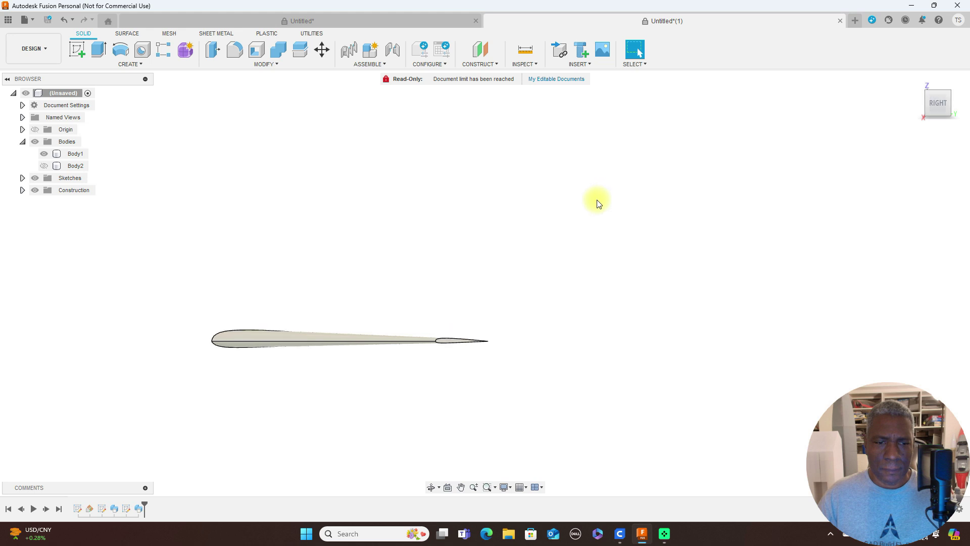
drag(941, 98, 938, 101)
click(938, 102)
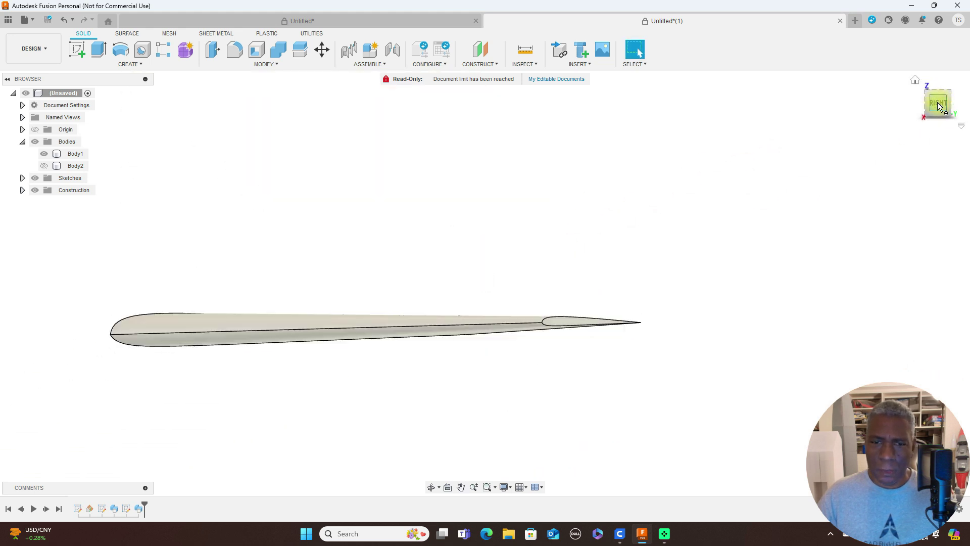
click(562, 323)
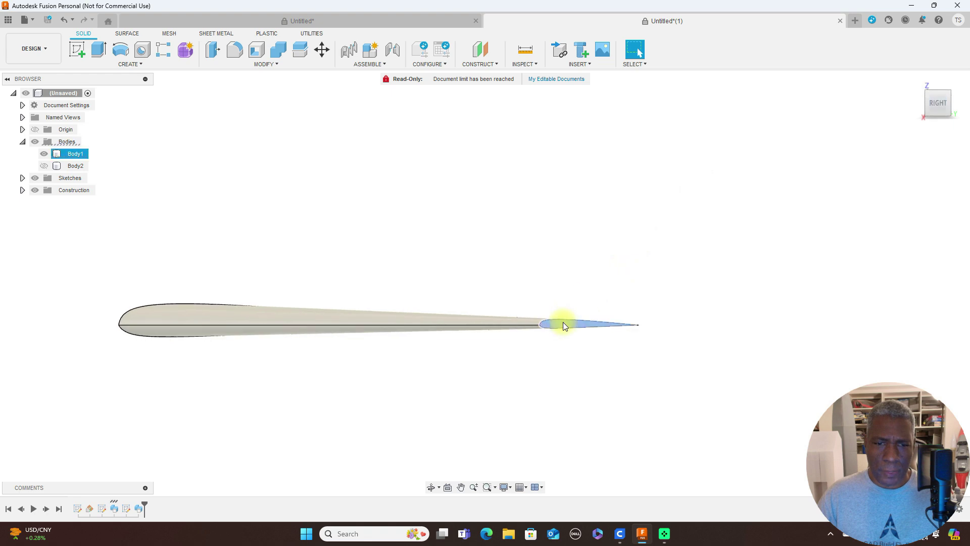
scroll(641, 278, up, 3)
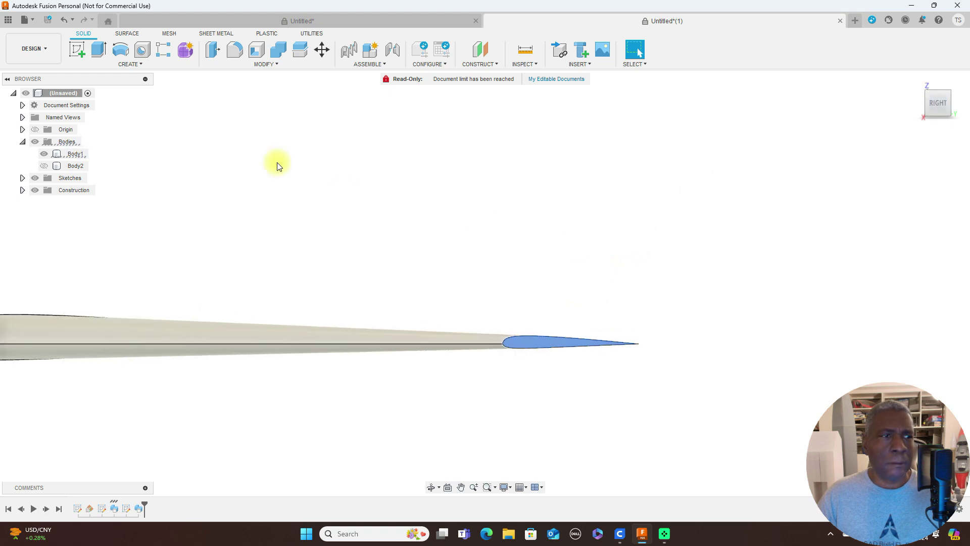
click(77, 49)
On the wing-tip plane, draw a curved spline around the airfoil's leading edge, checking it from Front
click(258, 114)
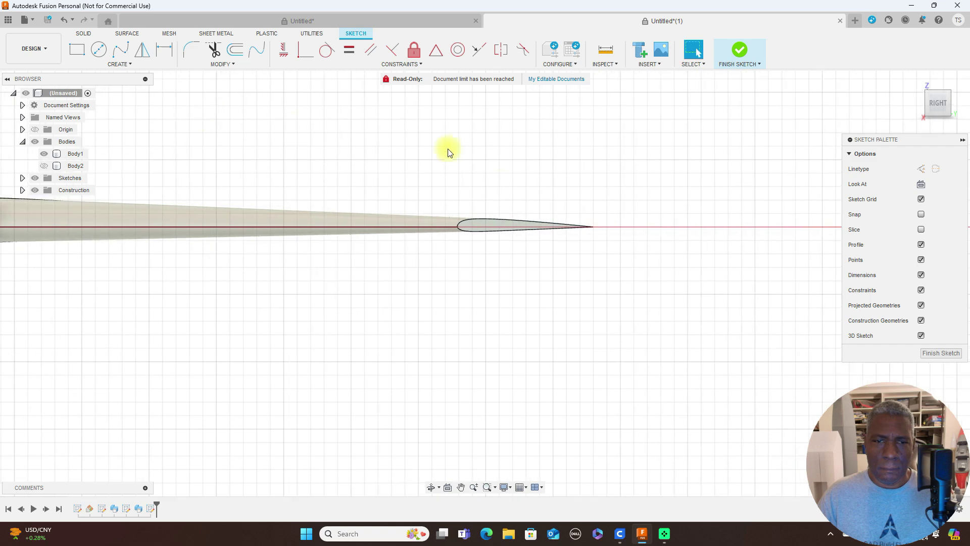
scroll(522, 155, up, 2)
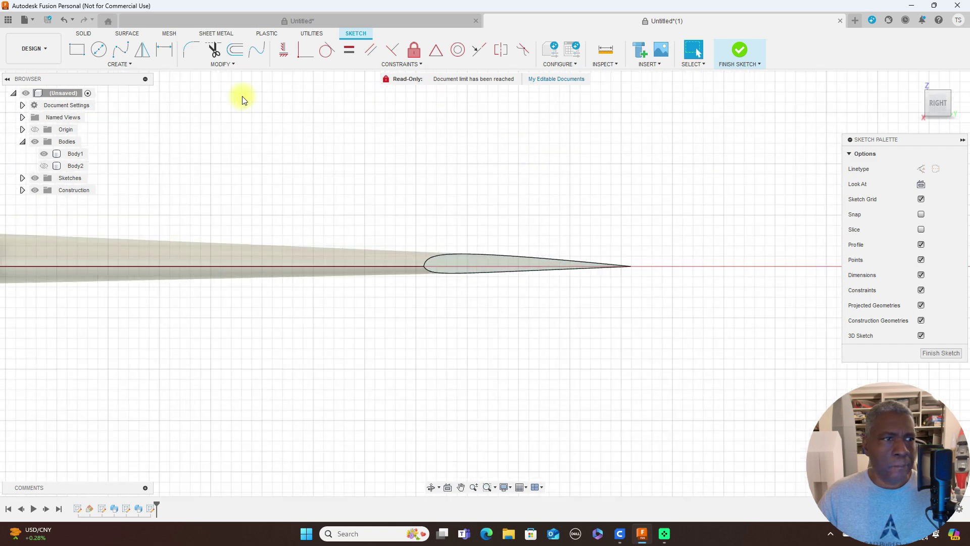
click(121, 49)
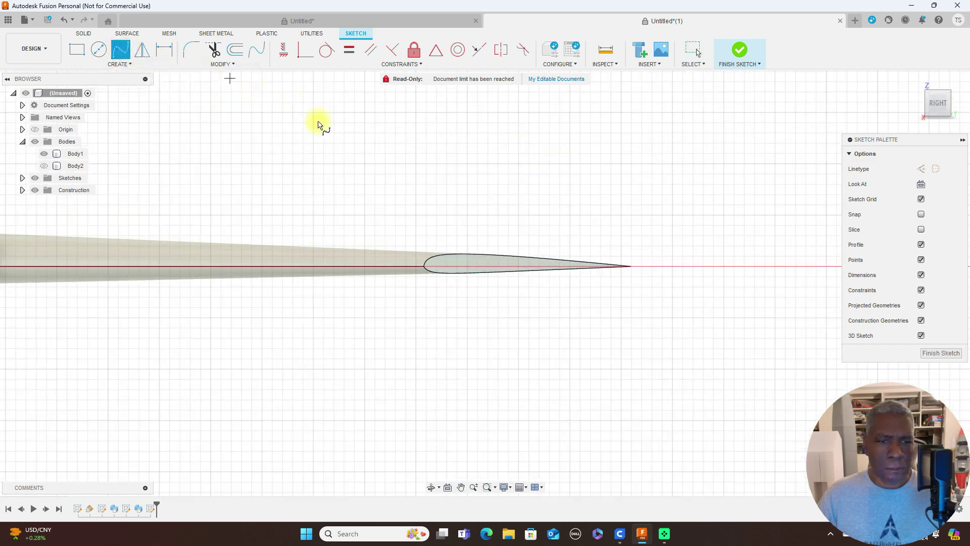
click(448, 222)
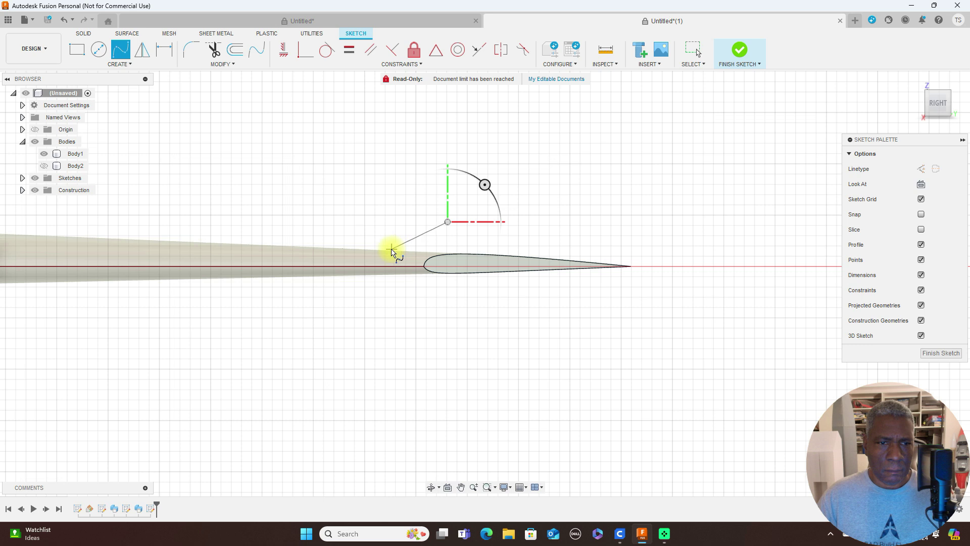
click(384, 251)
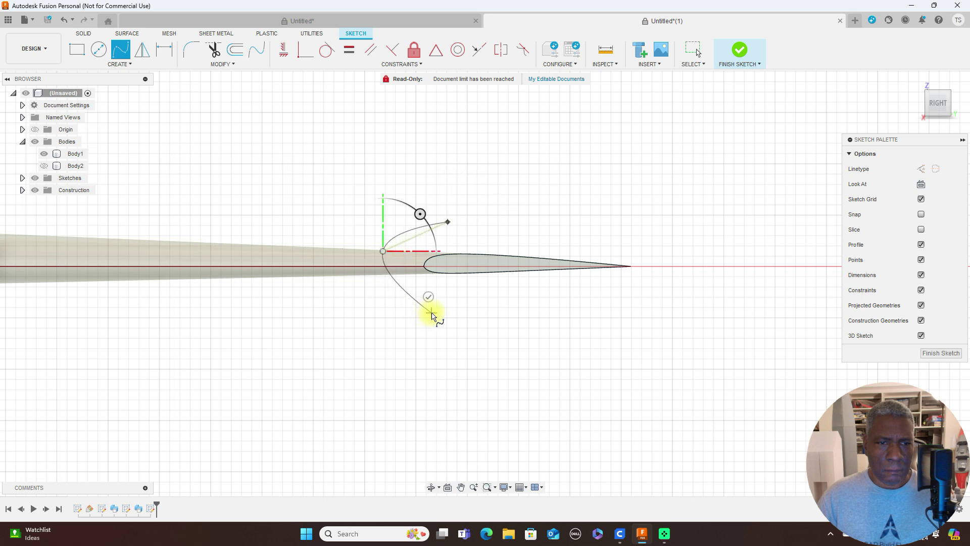
click(432, 316)
right_click(431, 311)
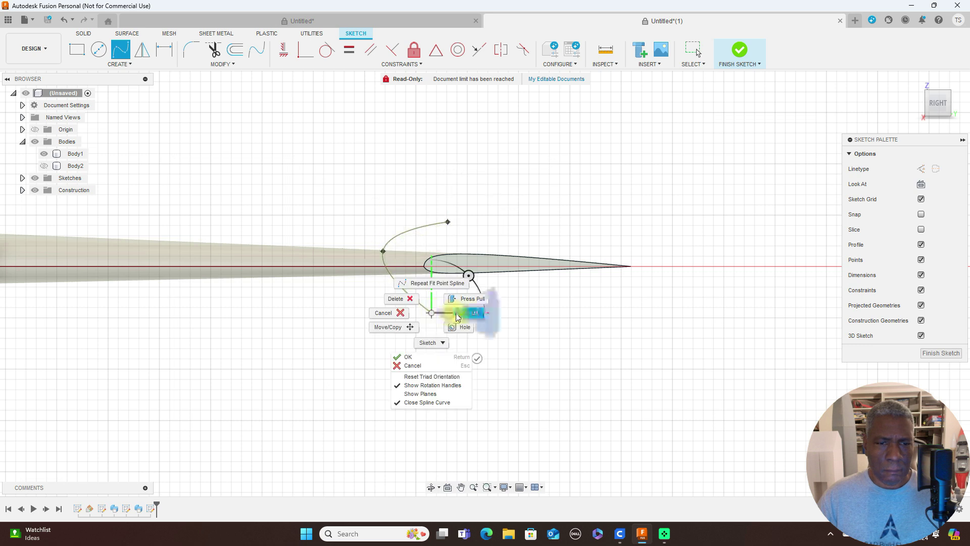
click(431, 298)
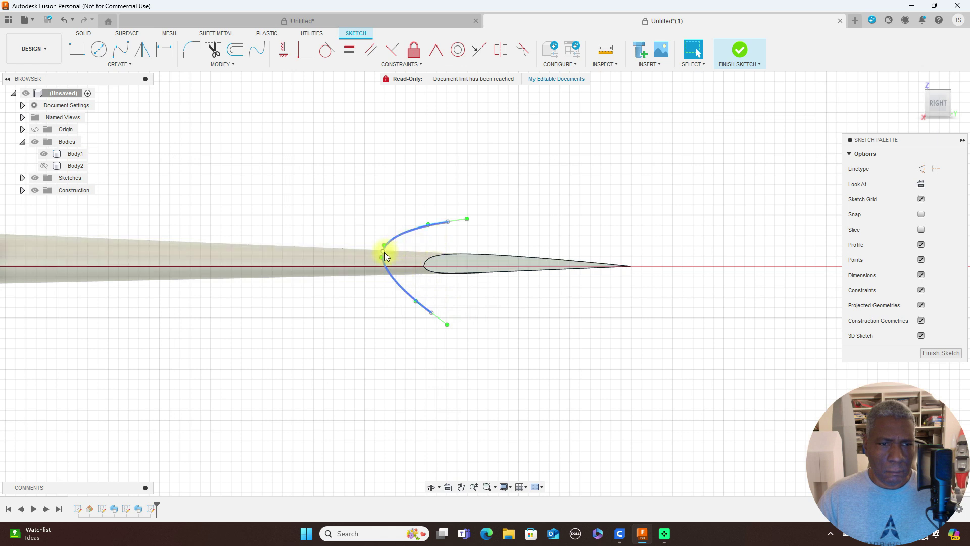
mouse_move(384, 253)
mouse_down()
mouse_move(386, 265)
mouse_move(396, 264)
mouse_up()
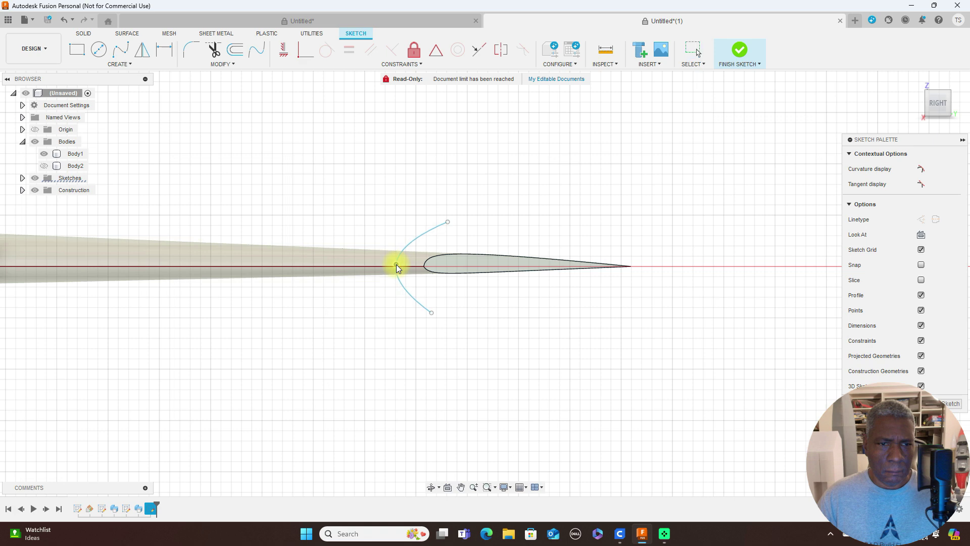
click(921, 103)
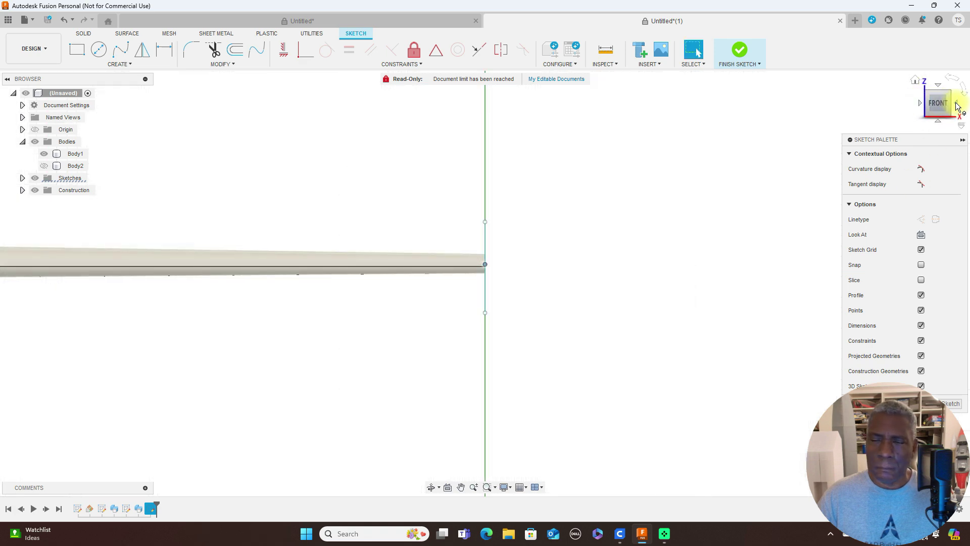
click(955, 104)
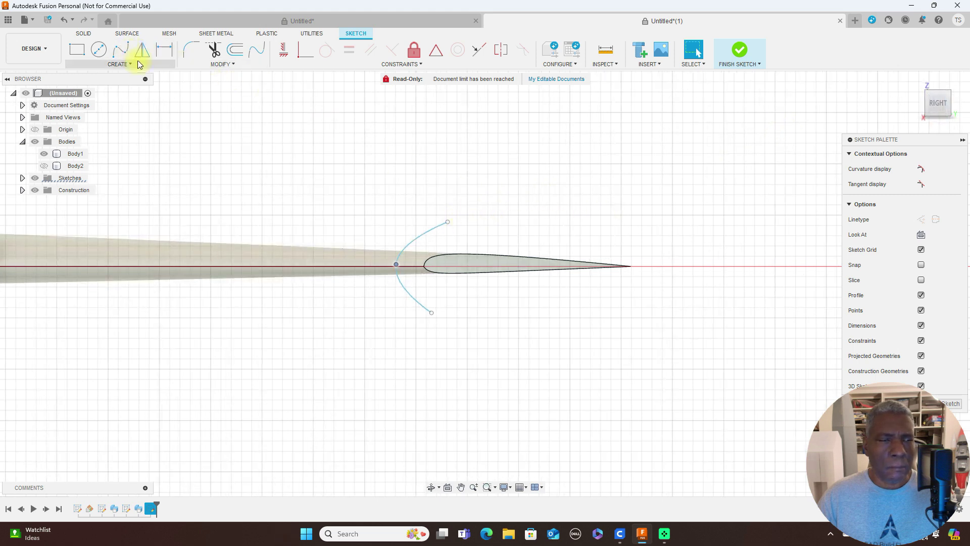
Draw the upper-edge spline from the curve's top to a pointed tip beyond the trailing edge
click(120, 49)
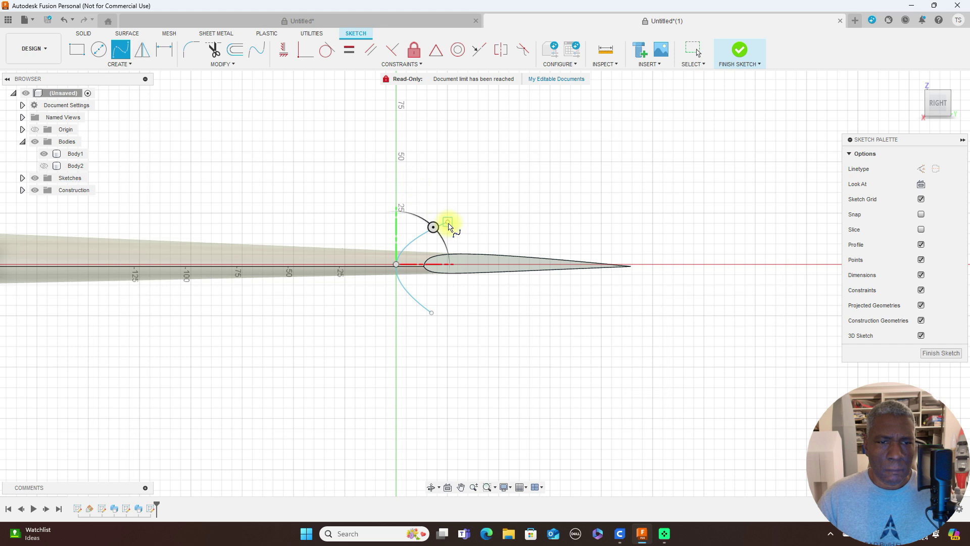
click(448, 222)
click(505, 239)
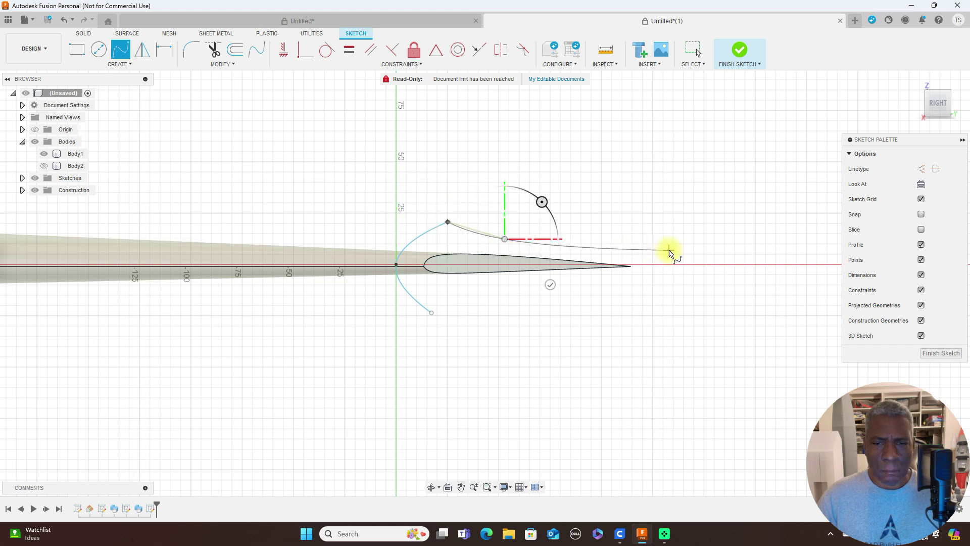
click(647, 256)
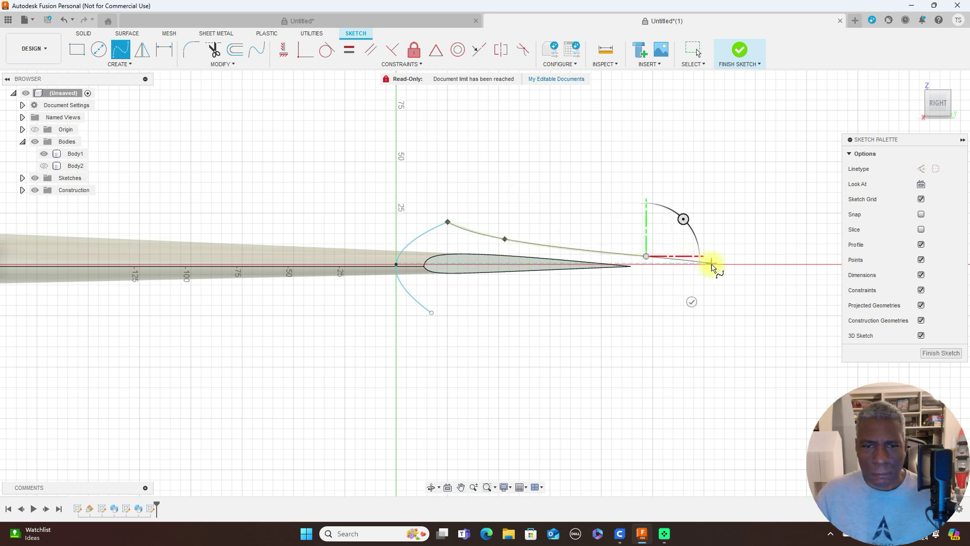
click(712, 264)
right_click(713, 264)
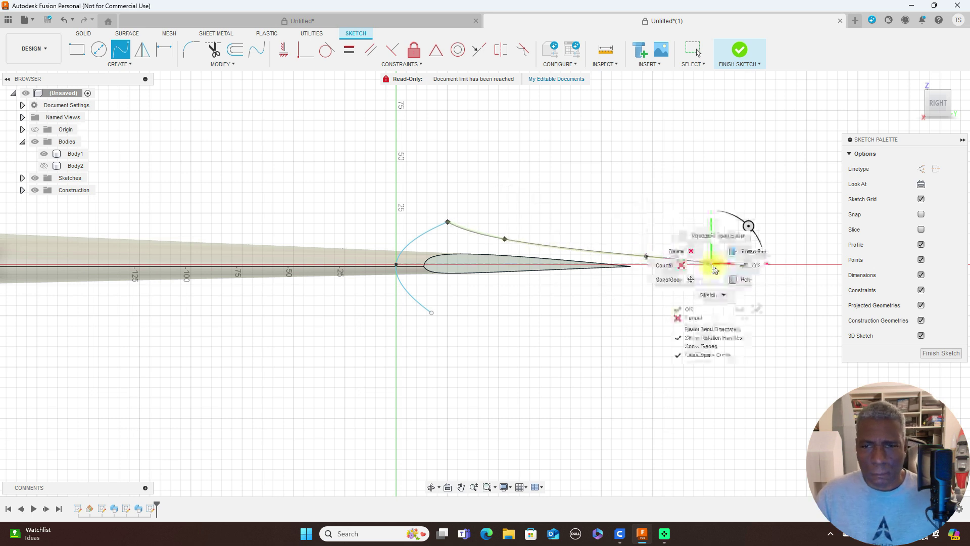
click(743, 268)
Draw the lower-edge spline from the curve's bottom to the pointed tip, closing the outline
click(121, 49)
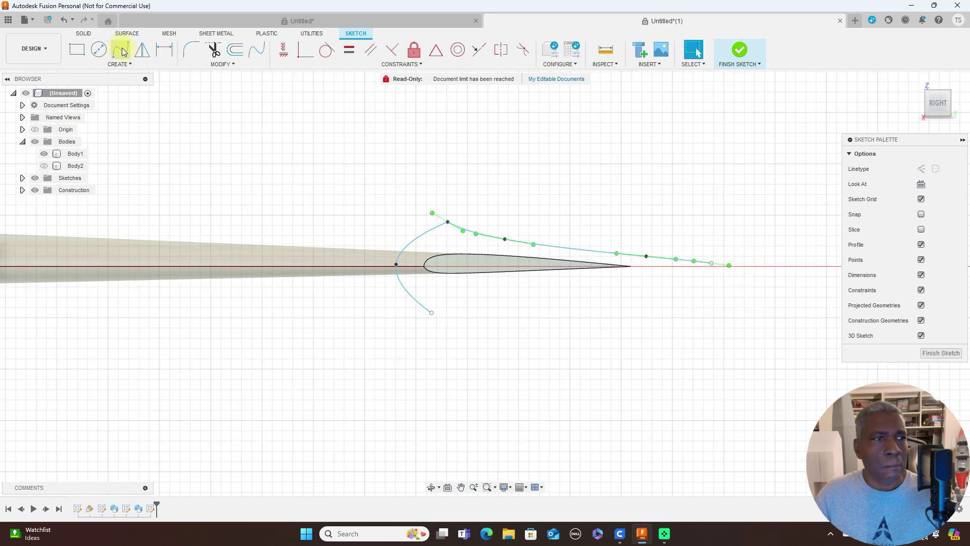
click(431, 312)
click(468, 276)
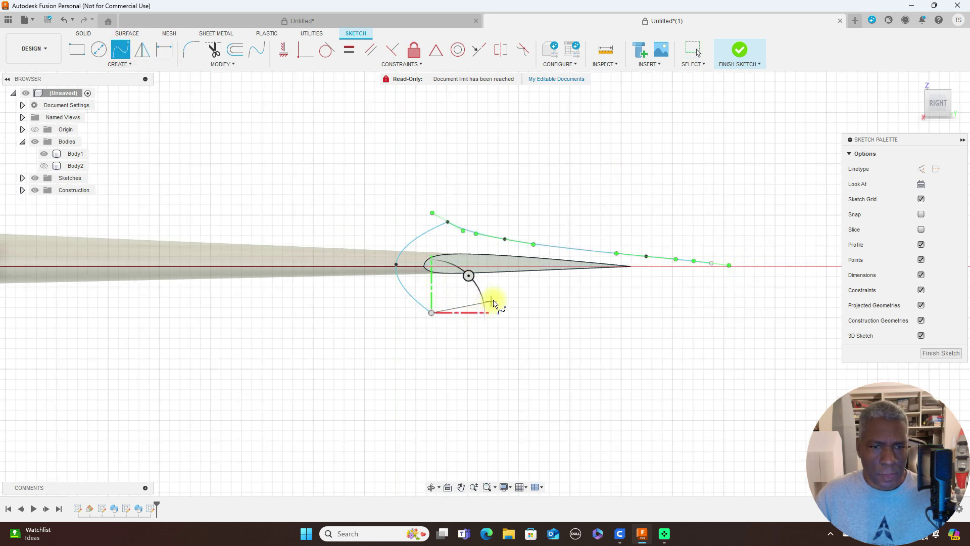
click(500, 295)
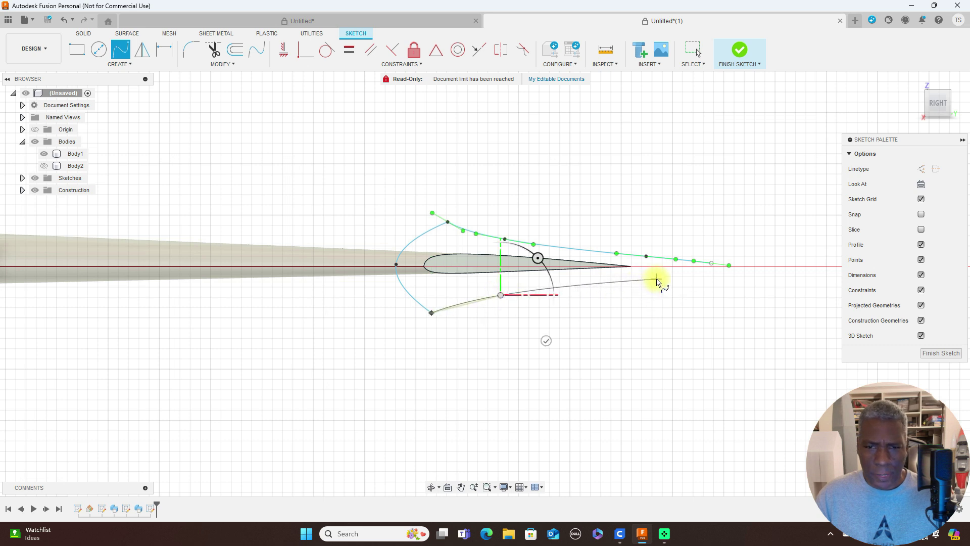
click(643, 278)
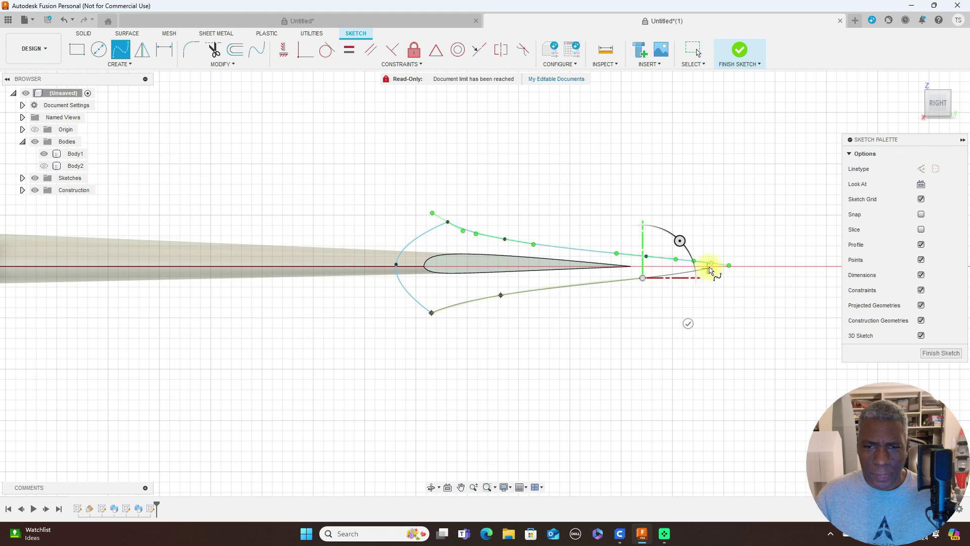
click(712, 265)
right_click(714, 265)
click(745, 258)
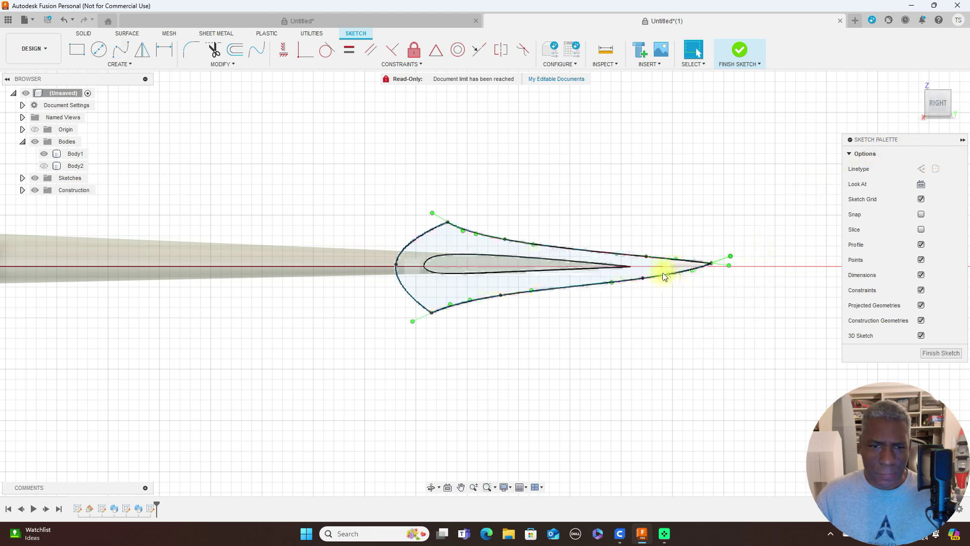
Check the closed tip-plate outline edge-on from the Front ViewCube face, then return
click(643, 281)
click(644, 275)
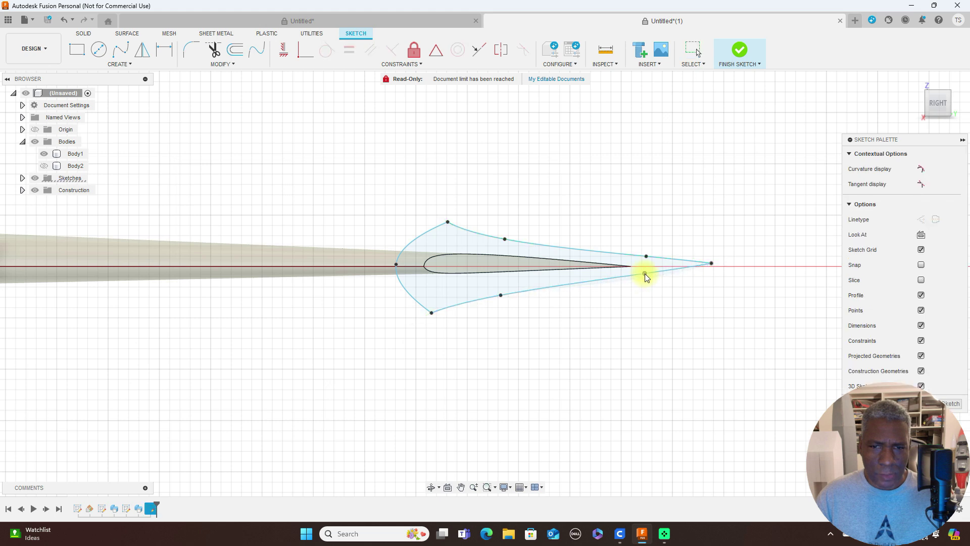
key(Escape)
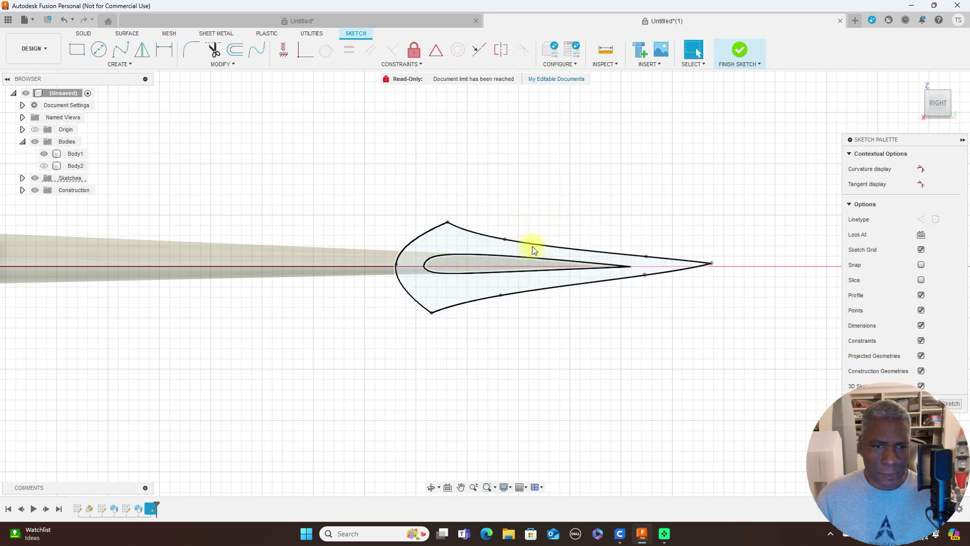
click(920, 104)
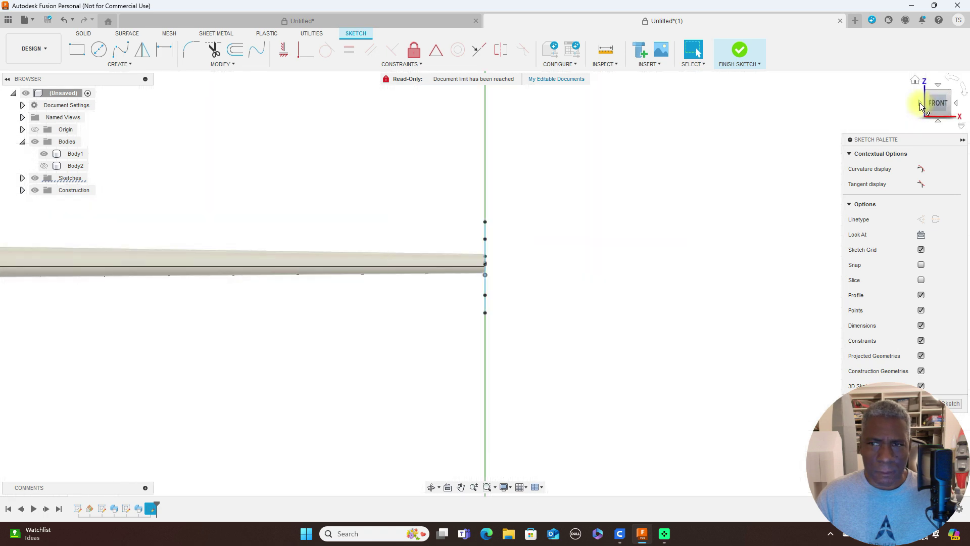
click(957, 104)
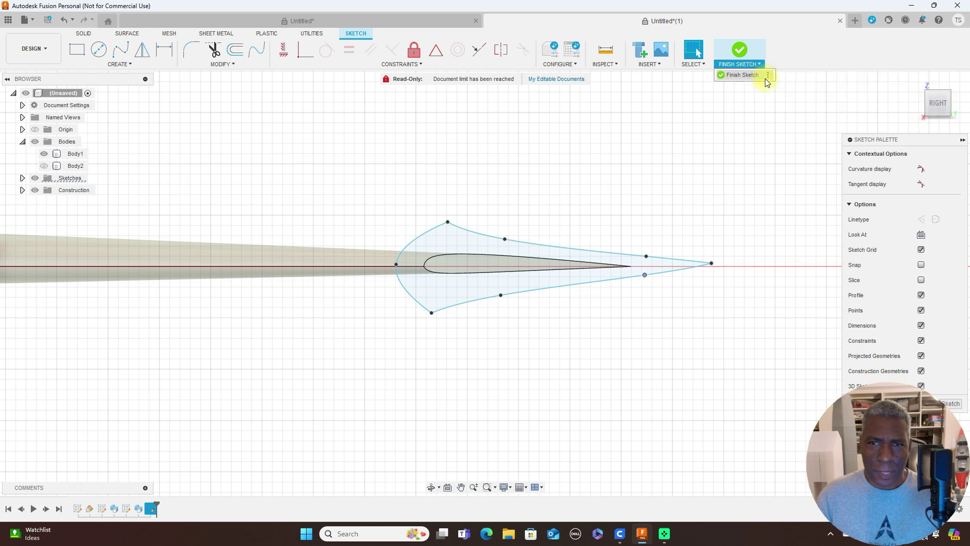
click(767, 77)
Finish the sketch and extrude the tip-plate and airfoil profiles 2 mm as a new body, Body3
click(744, 75)
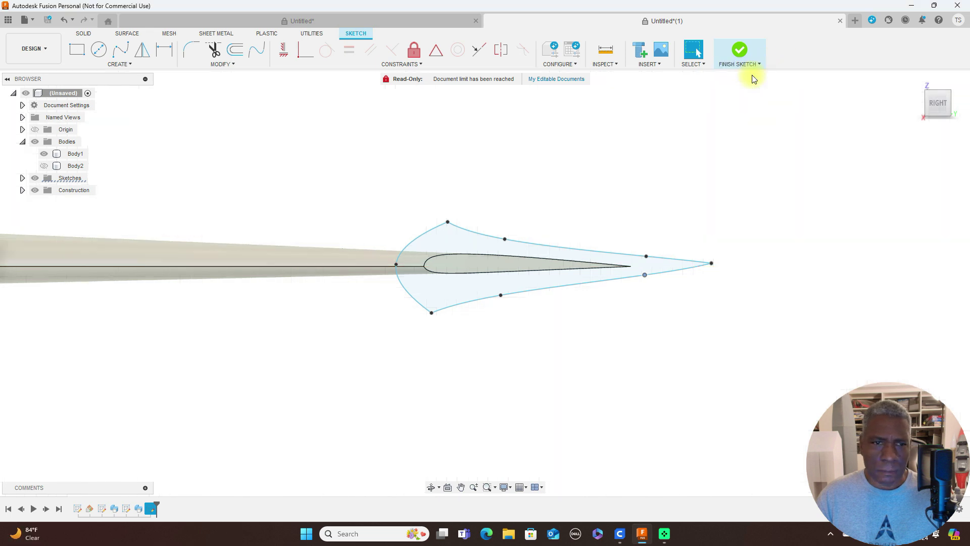
key(e)
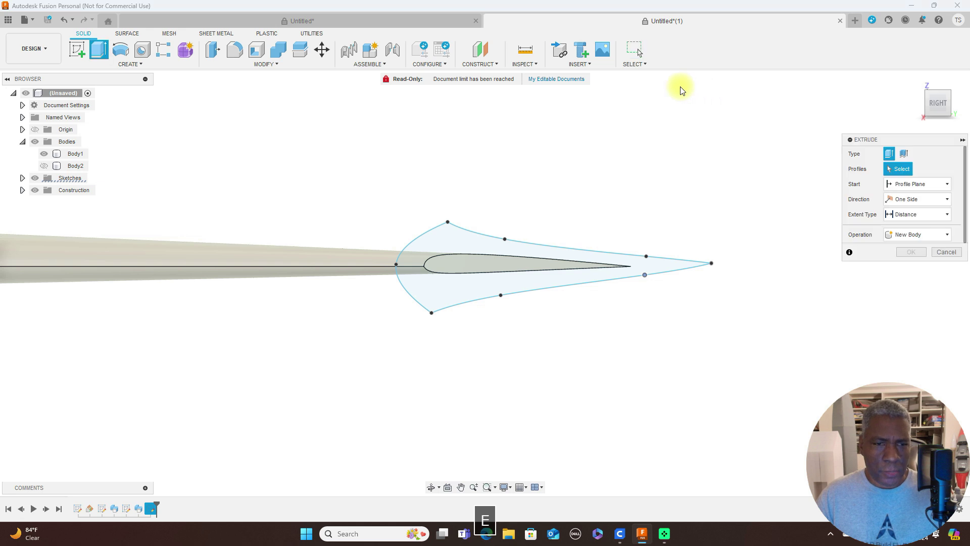
click(448, 235)
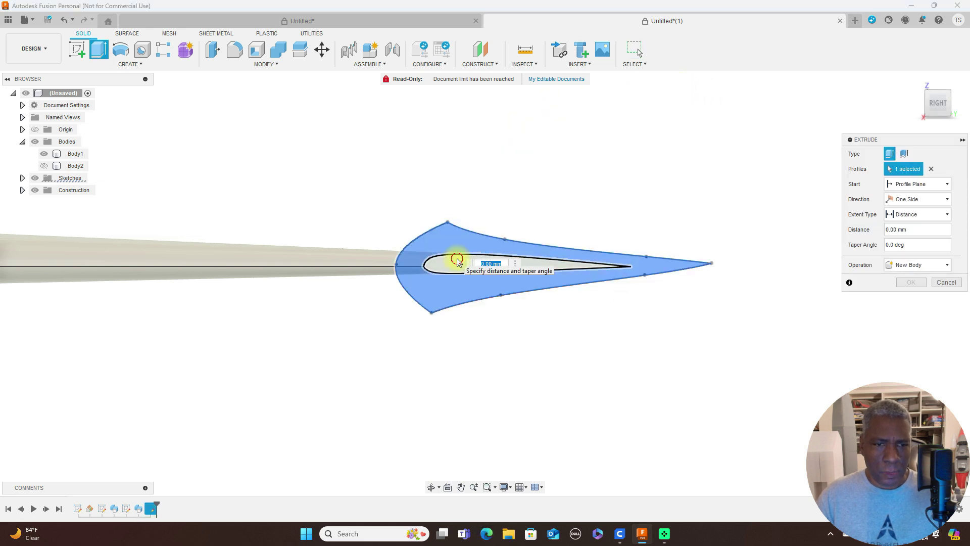
click(462, 262)
click(454, 289)
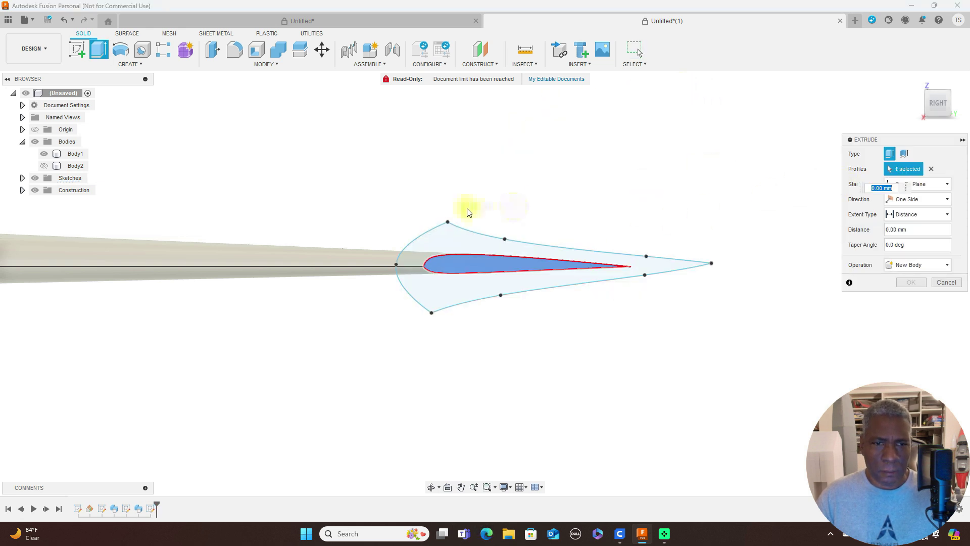
click(926, 98)
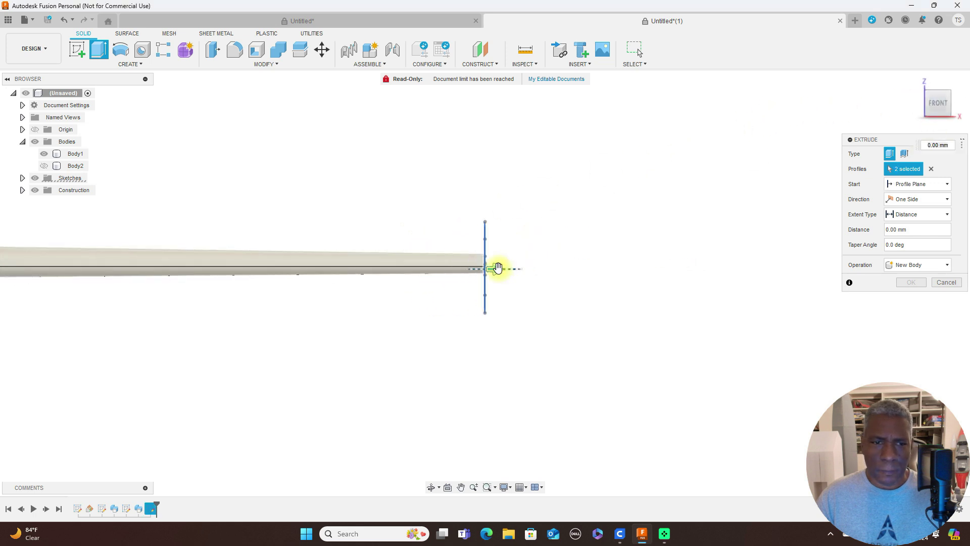
drag(498, 268, 506, 268)
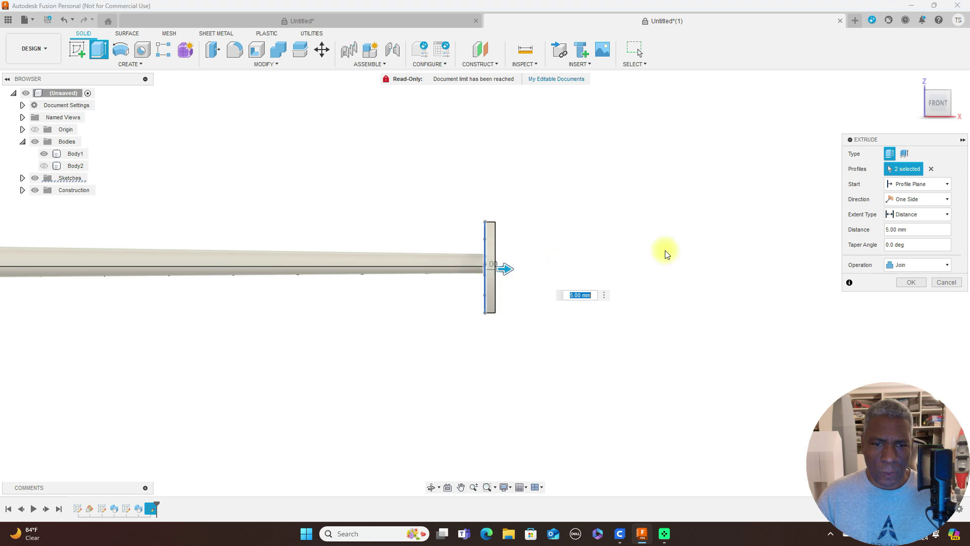
key(BackSpace)
text(2)
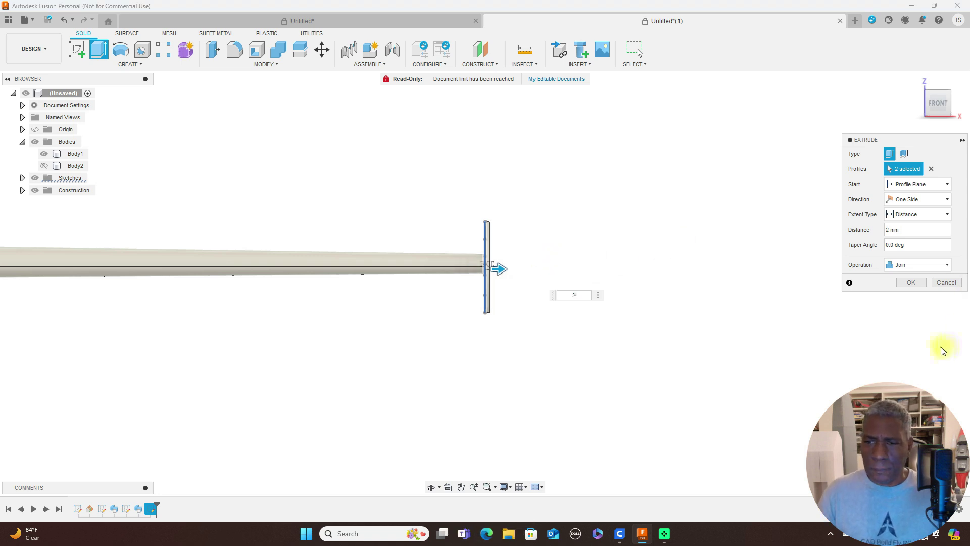
click(947, 265)
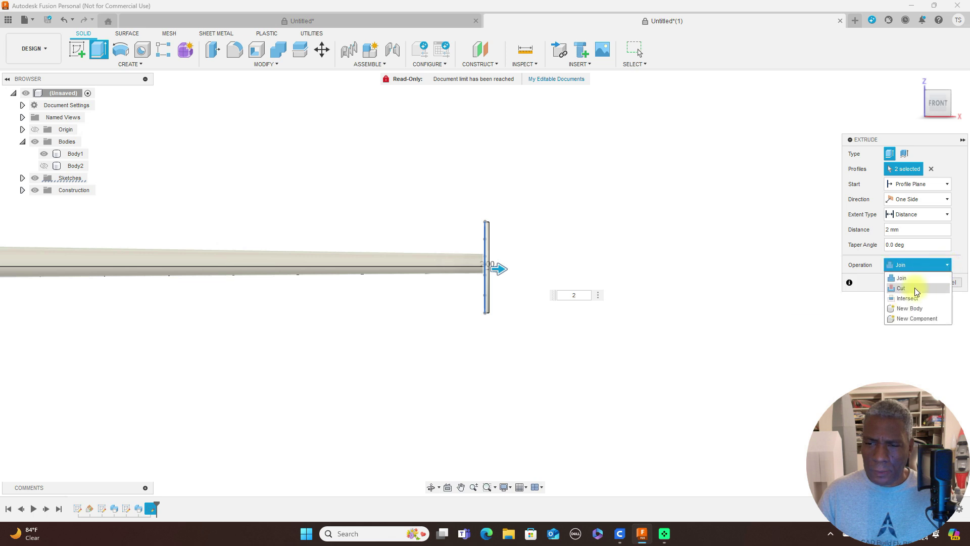
click(915, 308)
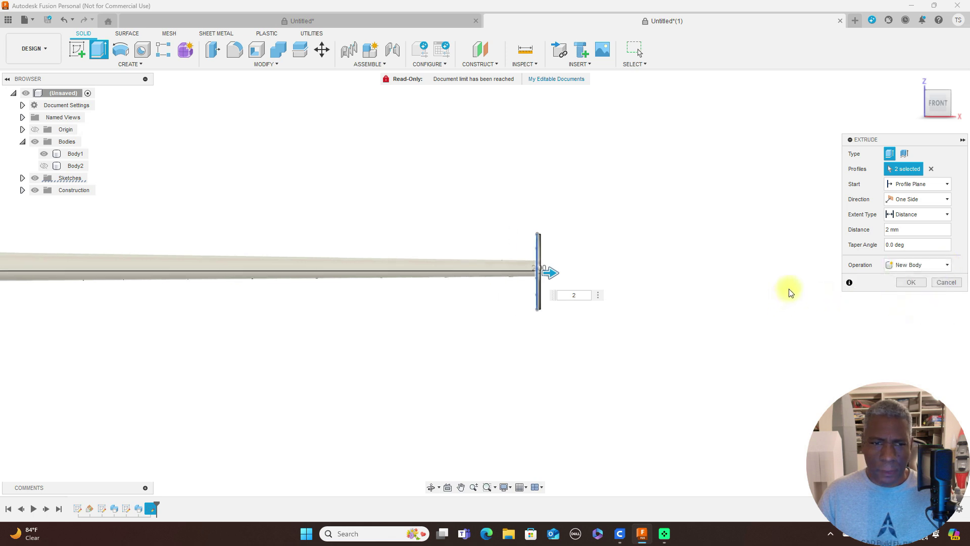
click(899, 282)
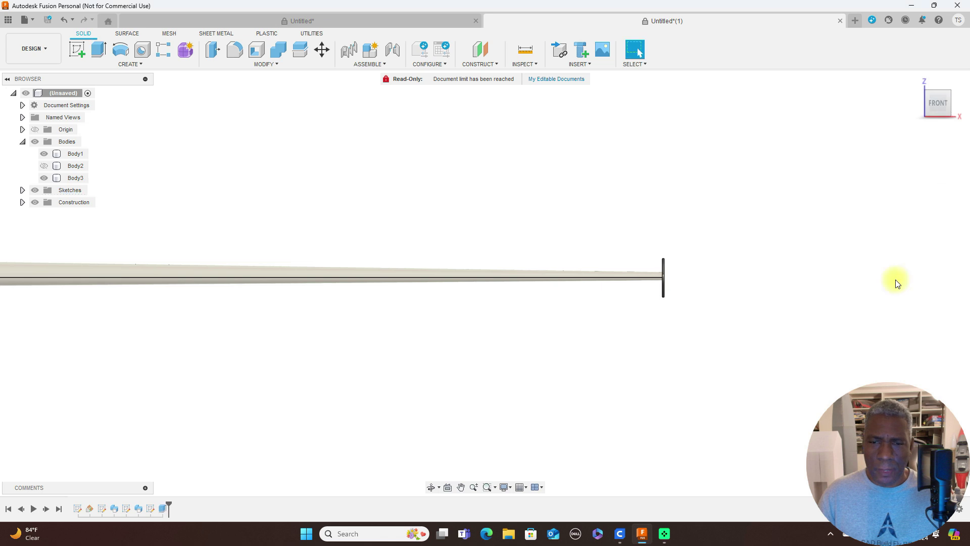
Orbit to inspect the new tip plate, then hide Body3 and show the winglet Body2
click(953, 111)
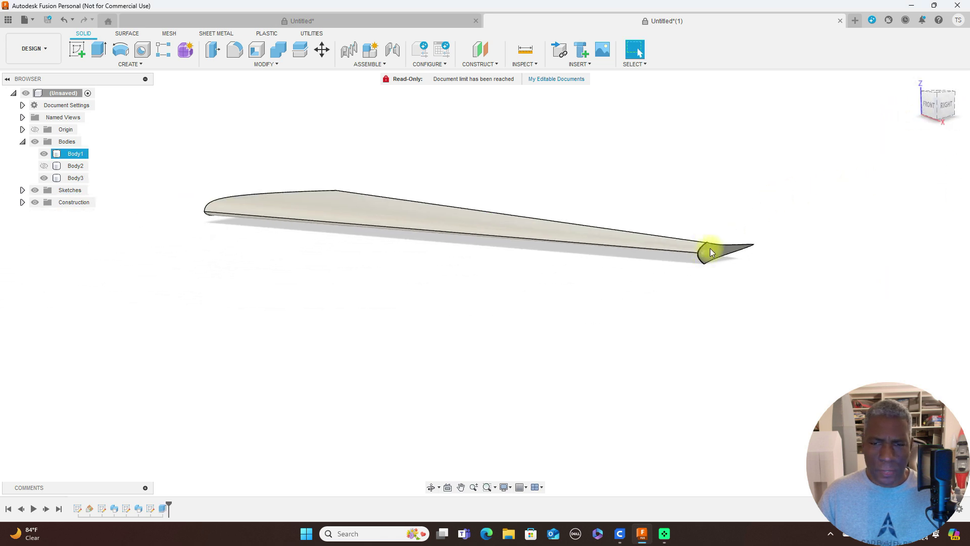
mouse_move(940, 115)
shift+middle_down()
mouse_move(108, 113)
mouse_move(126, 104)
mouse_move(86, 101)
mouse_move(939, 101)
mouse_move(937, 119)
shift+middle_up()
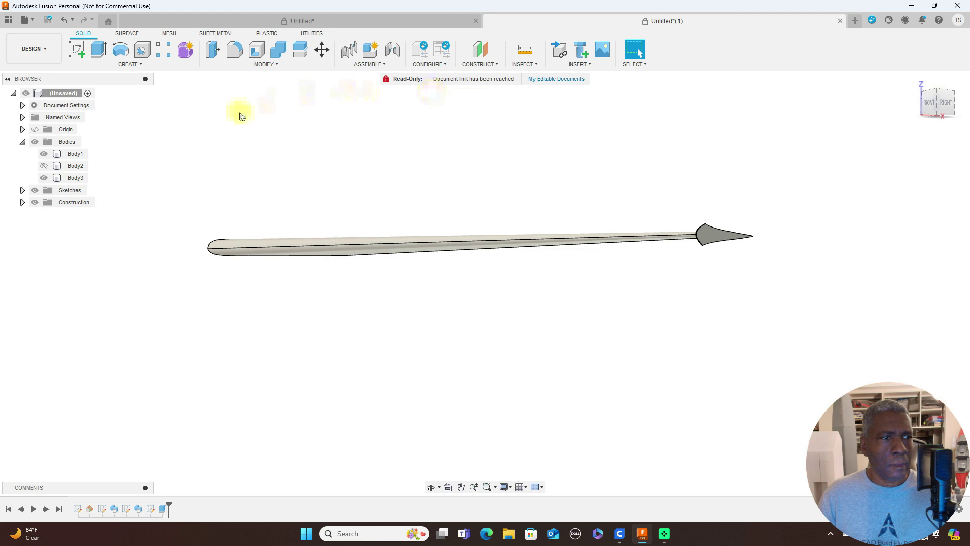
click(44, 178)
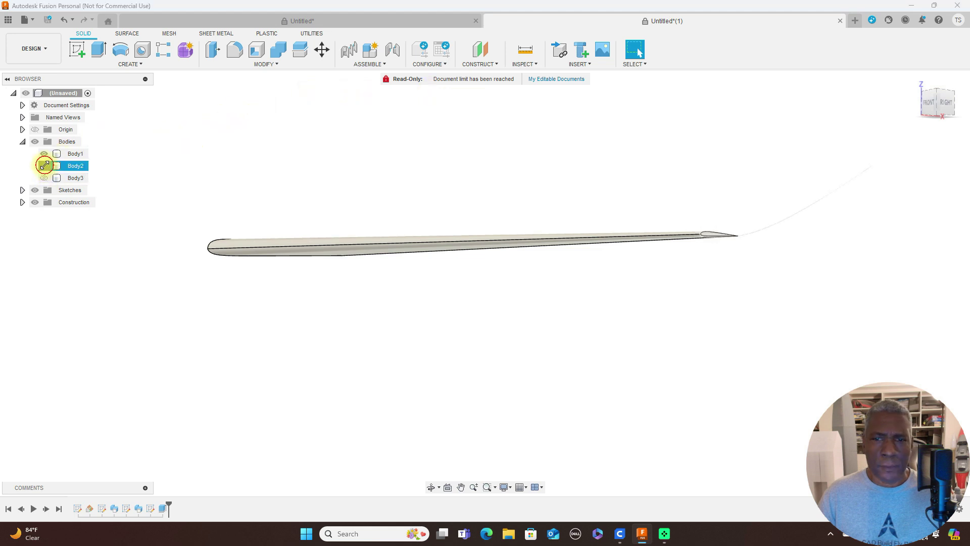
click(44, 166)
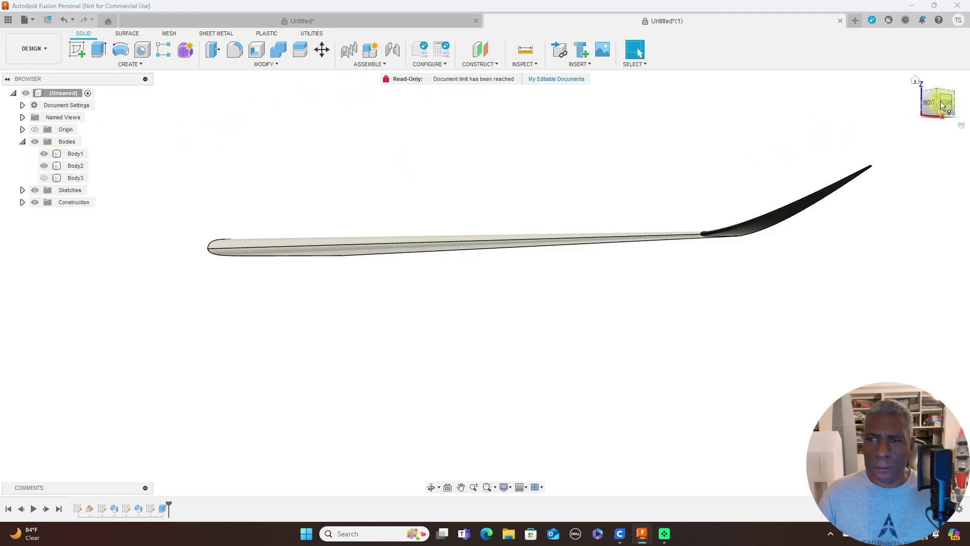
mouse_move(15, 113)
shift+middle_down()
mouse_move(142, 116)
mouse_move(96, 108)
shift+middle_up()
Toggle Body2 and Body3 to compare the tips, ending with Body2 visible and Body3 hidden
click(921, 110)
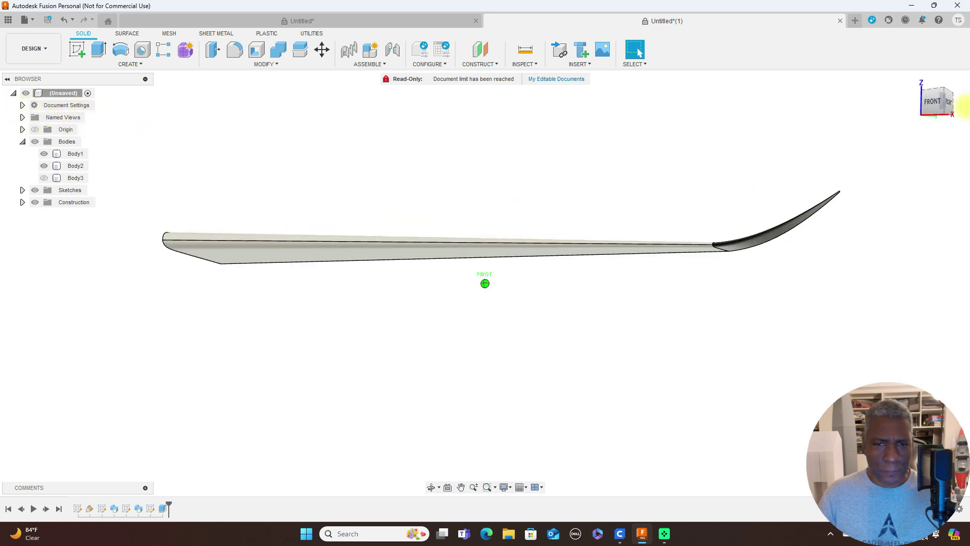
drag(921, 110, 914, 119)
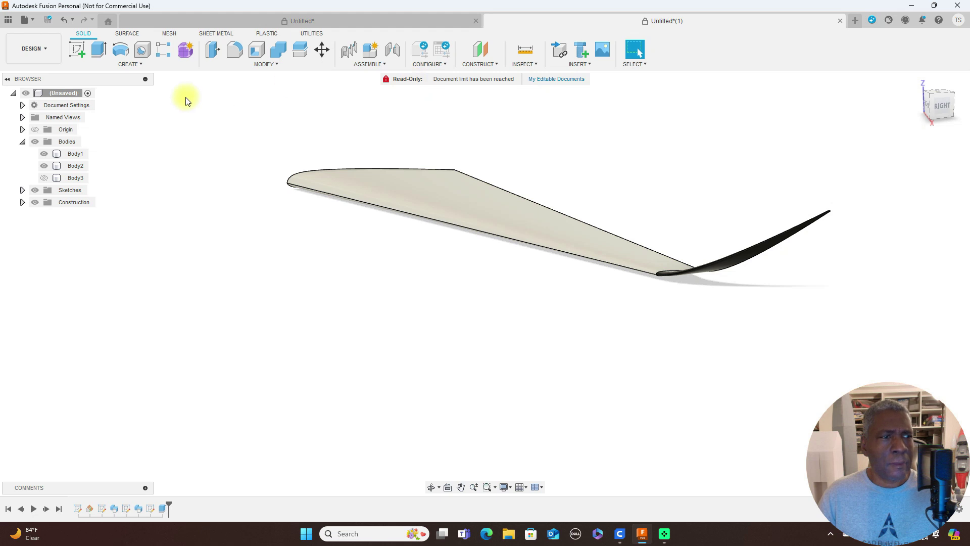
click(44, 165)
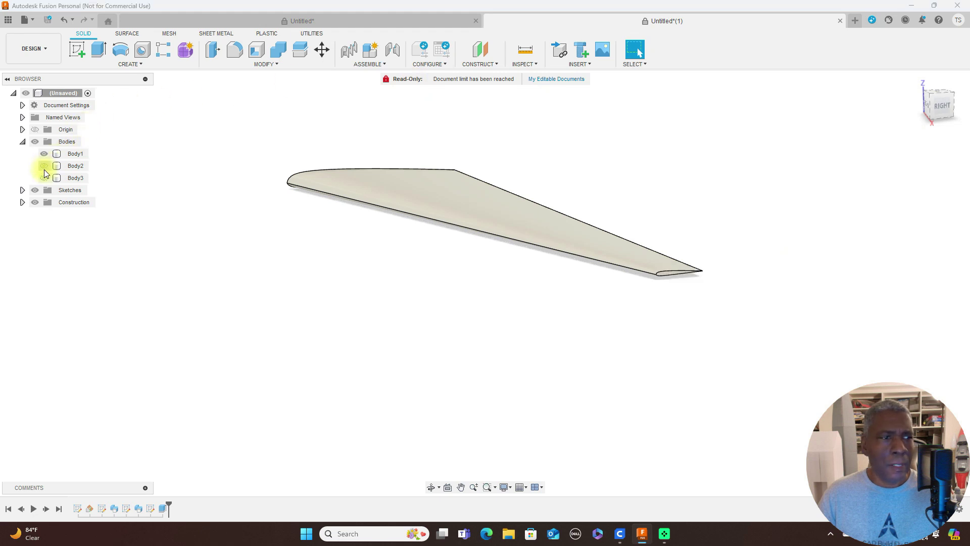
click(44, 177)
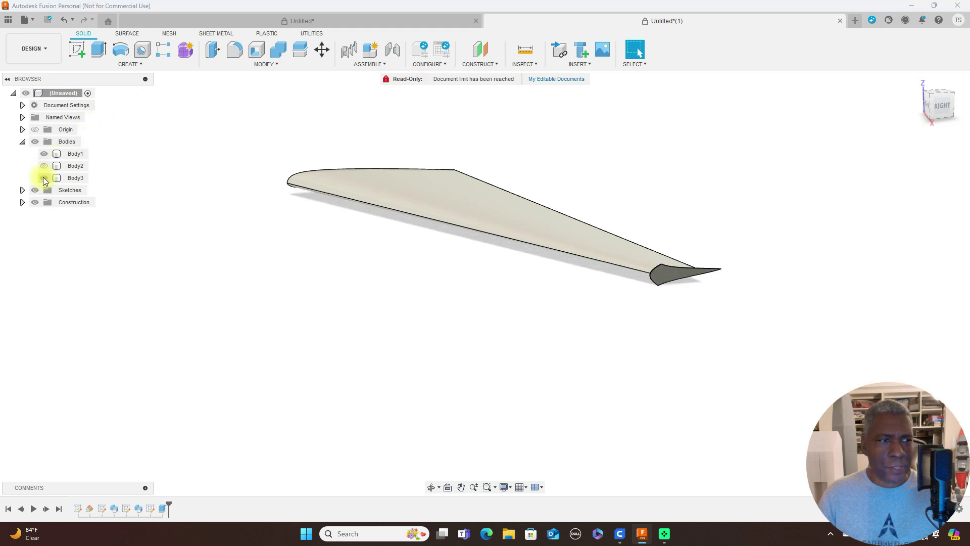
click(44, 166)
click(44, 178)
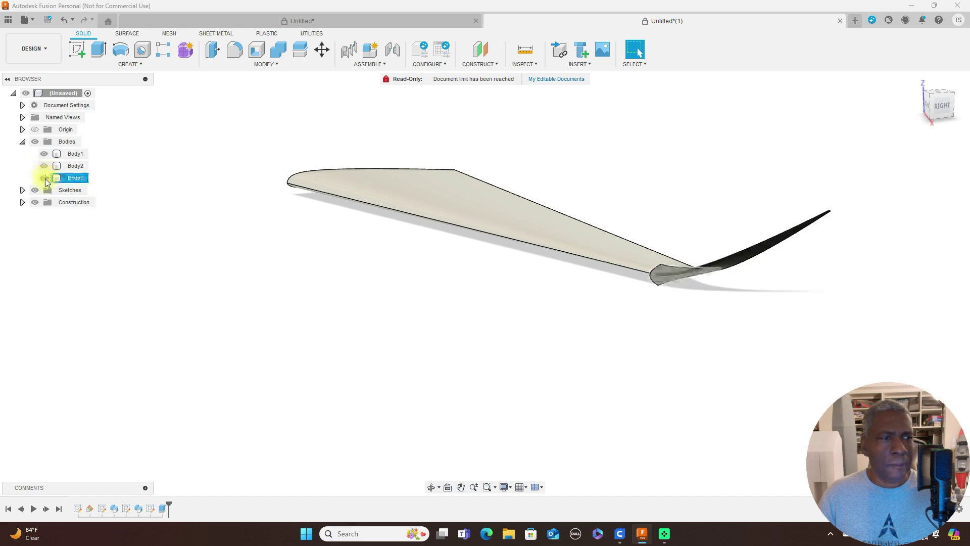
click(931, 108)
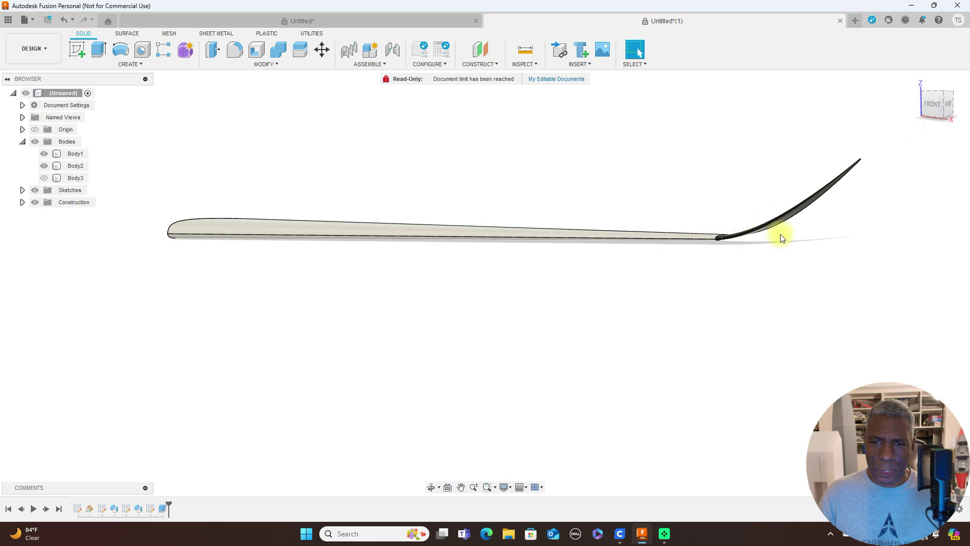
click(938, 104)
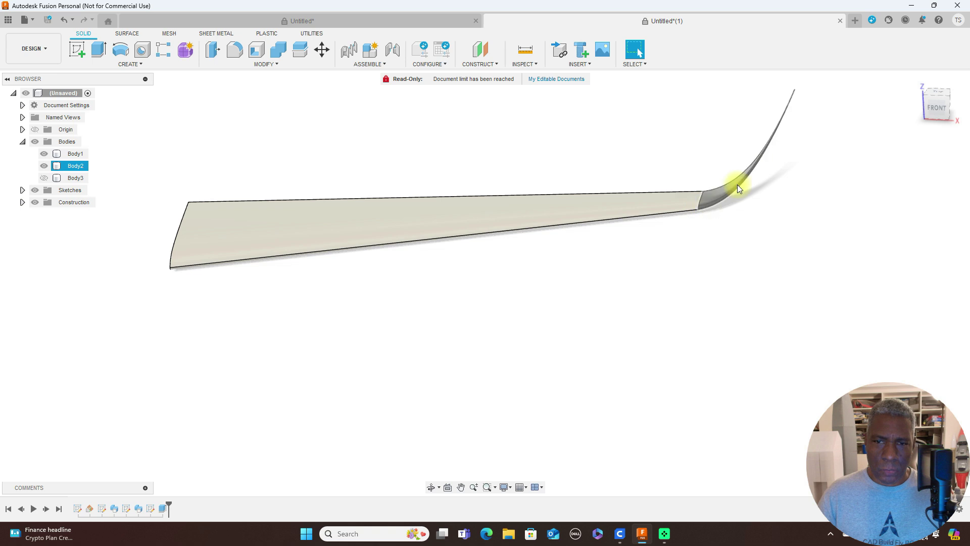
click(774, 132)
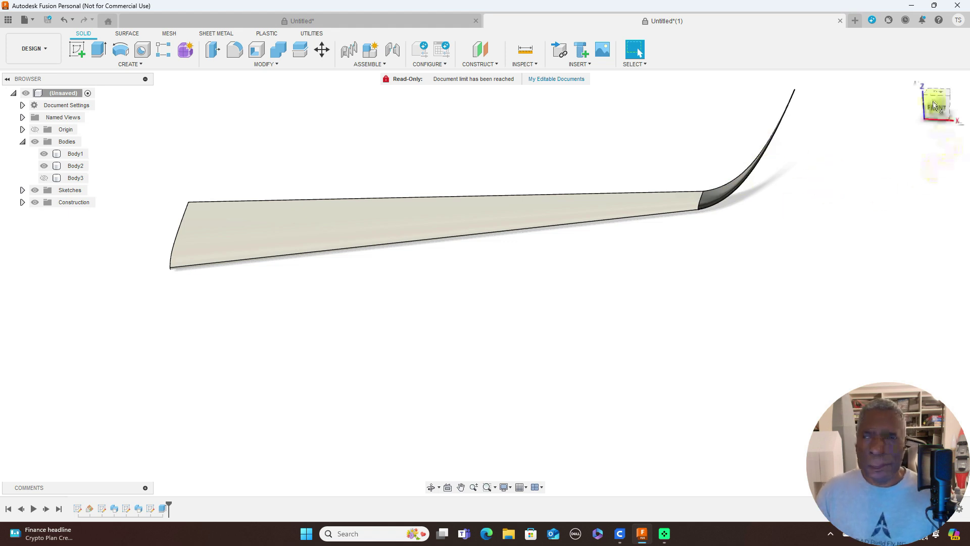
mouse_move(929, 100)
mouse_down()
mouse_move(886, 86)
mouse_move(859, 103)
mouse_up()
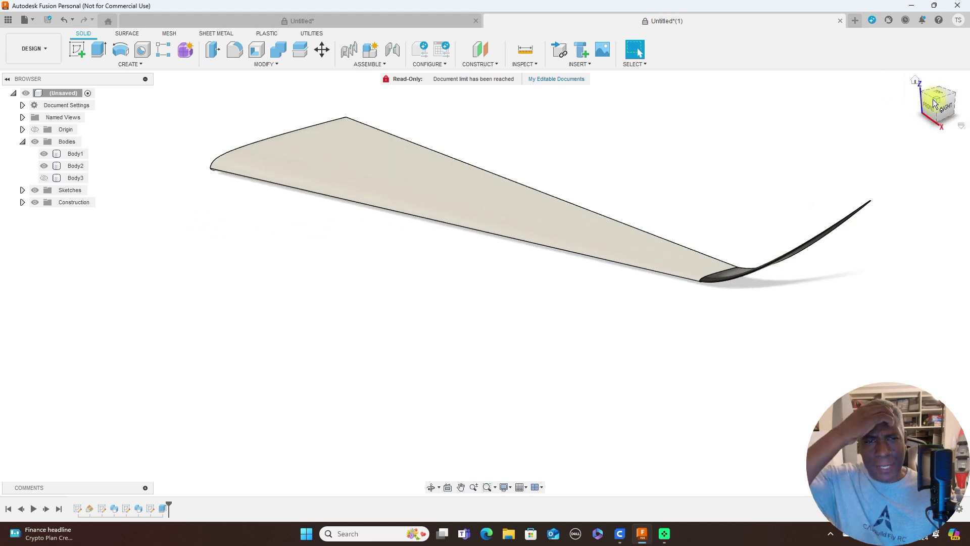